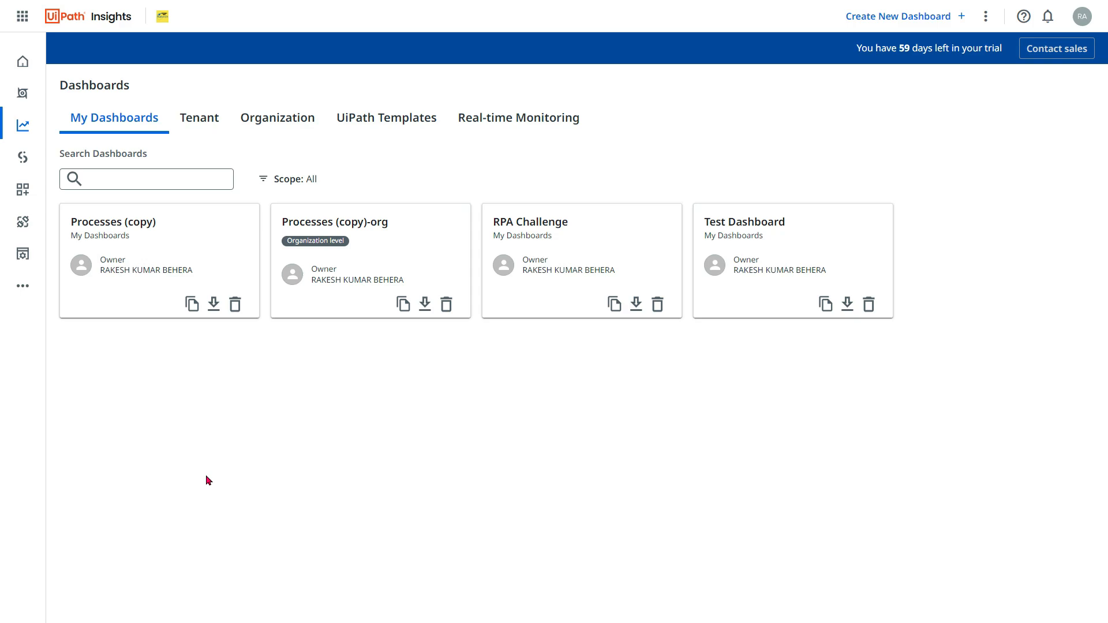
Create a new dashboard titled "MyFirst Dashboard".
click(903, 23)
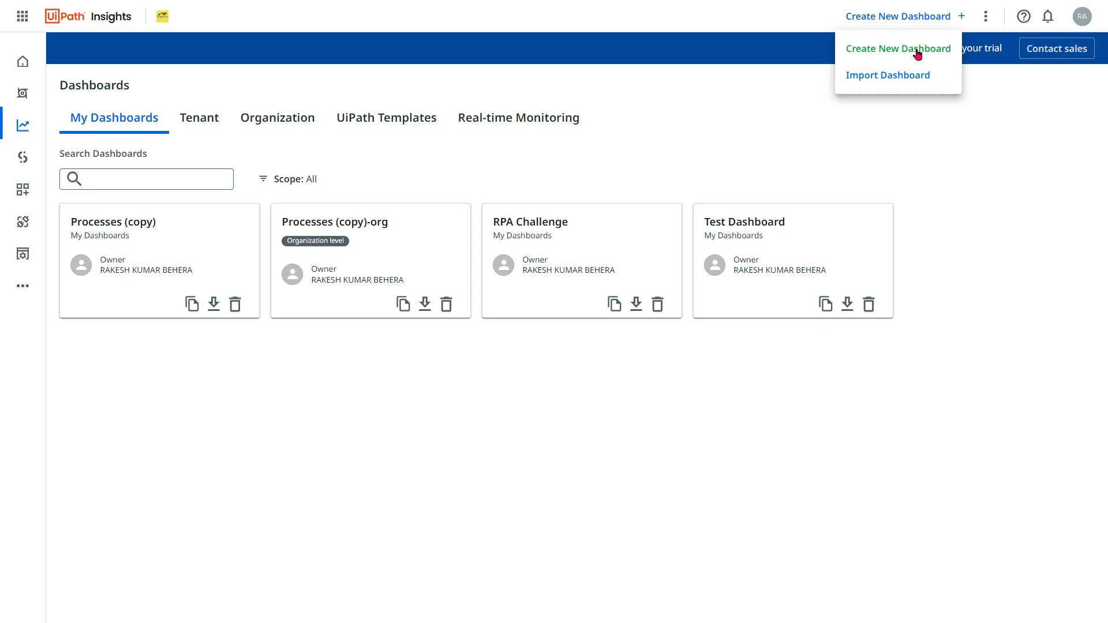
click(917, 53)
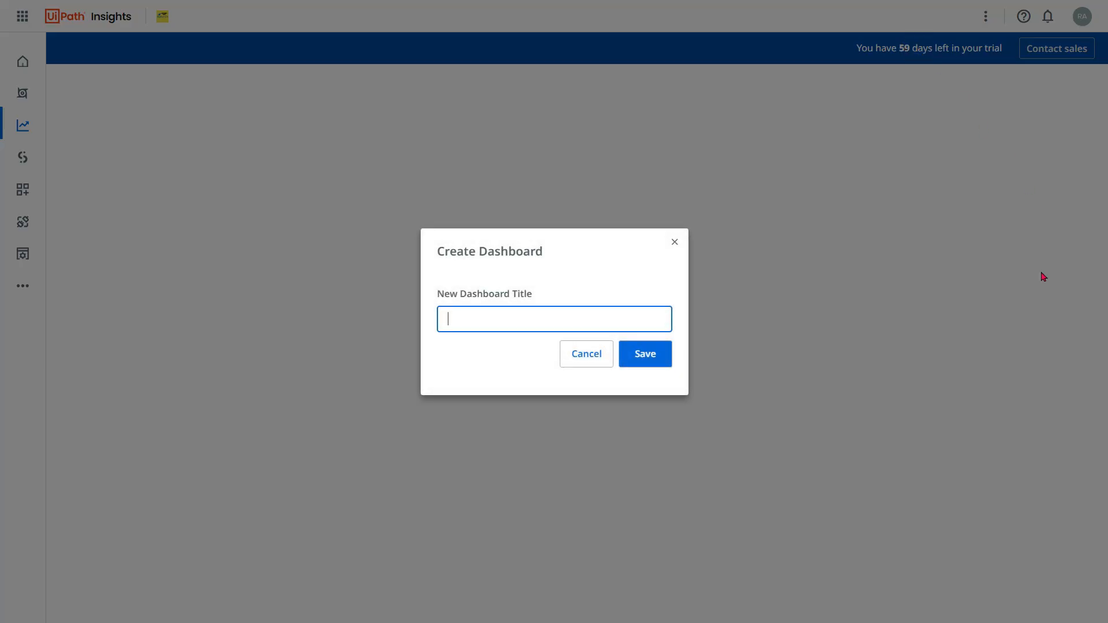
text(MyFirst Dashboard)
click(655, 359)
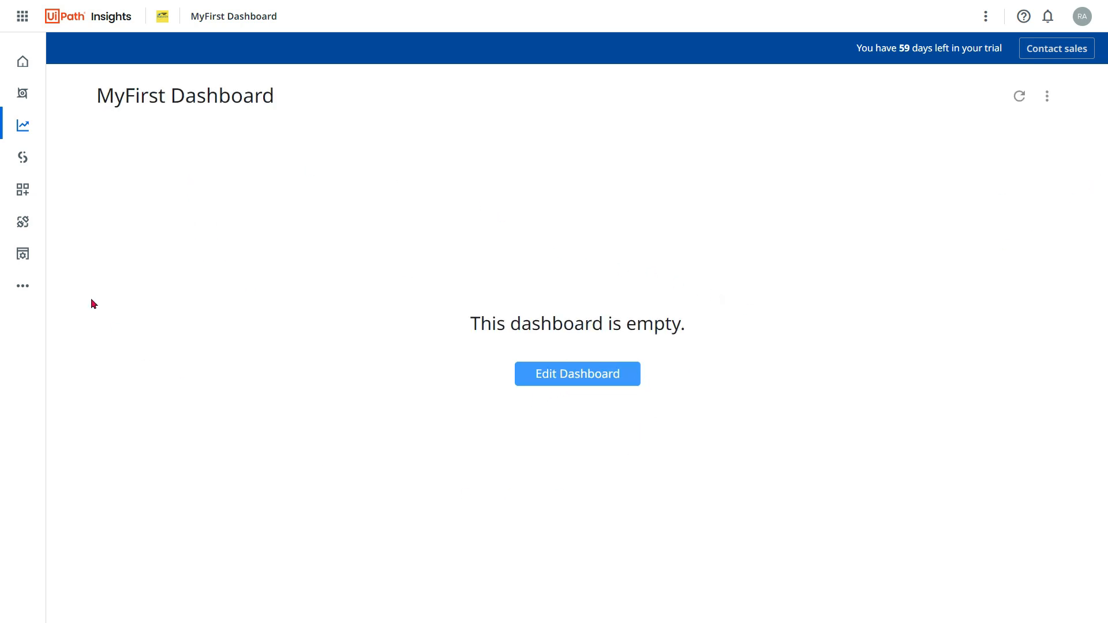
drag(99, 95, 289, 87)
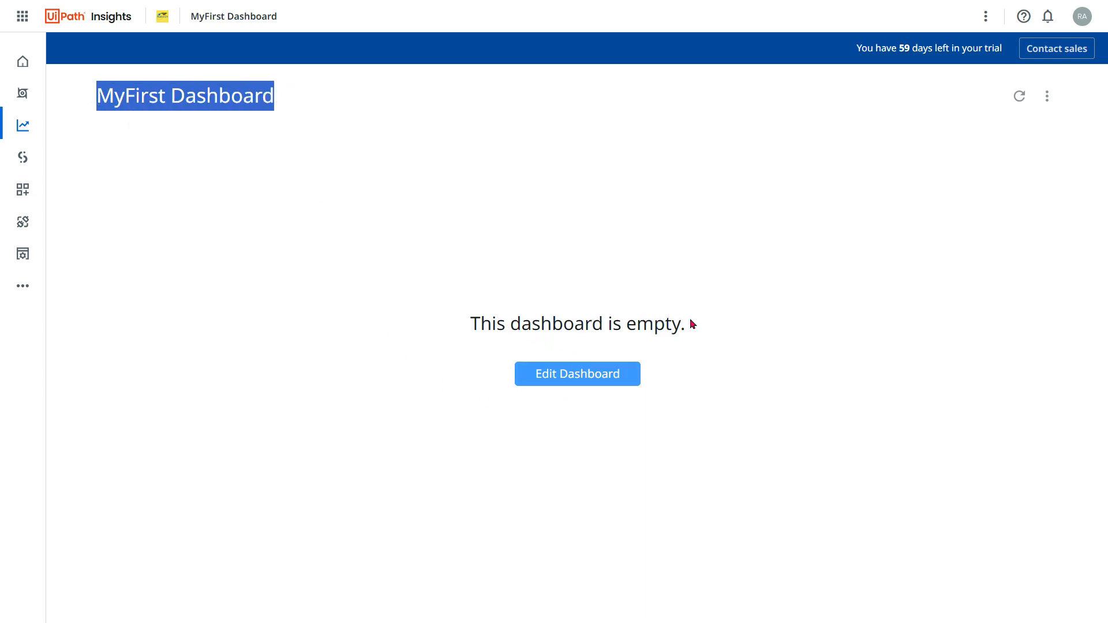
Start editing the empty dashboard and add a text tile containing "adfadfafasdfasdf".
click(603, 380)
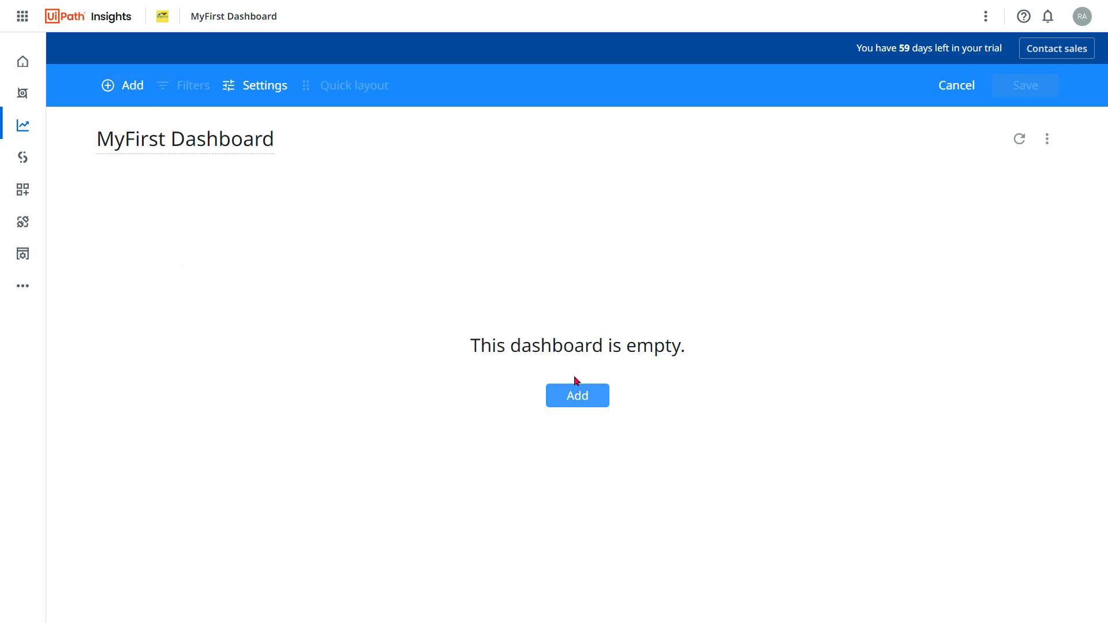
click(143, 92)
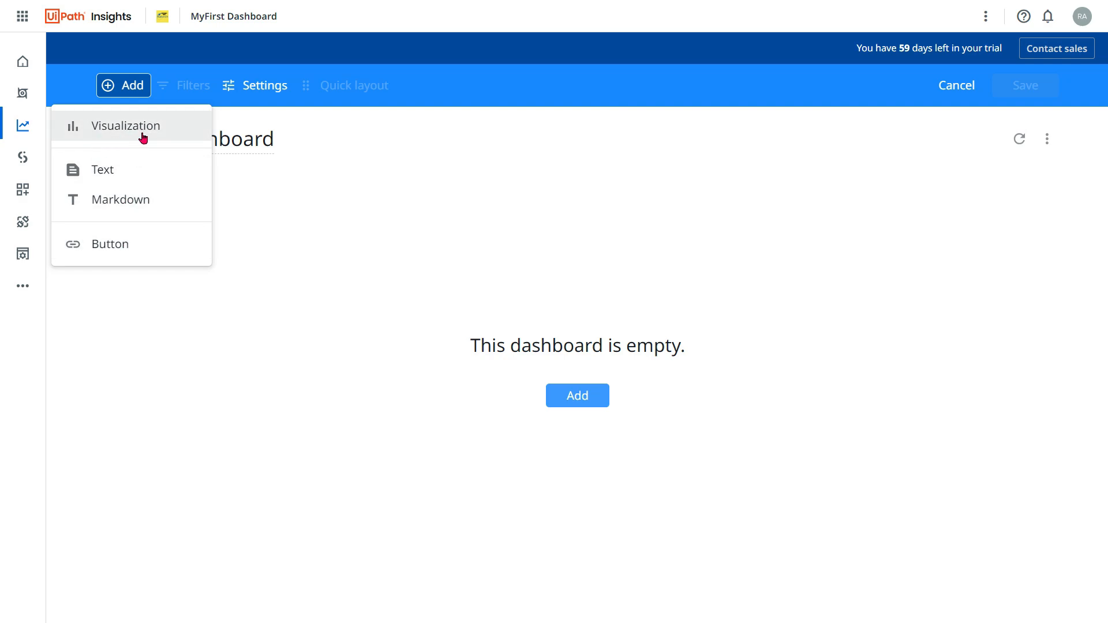
click(113, 170)
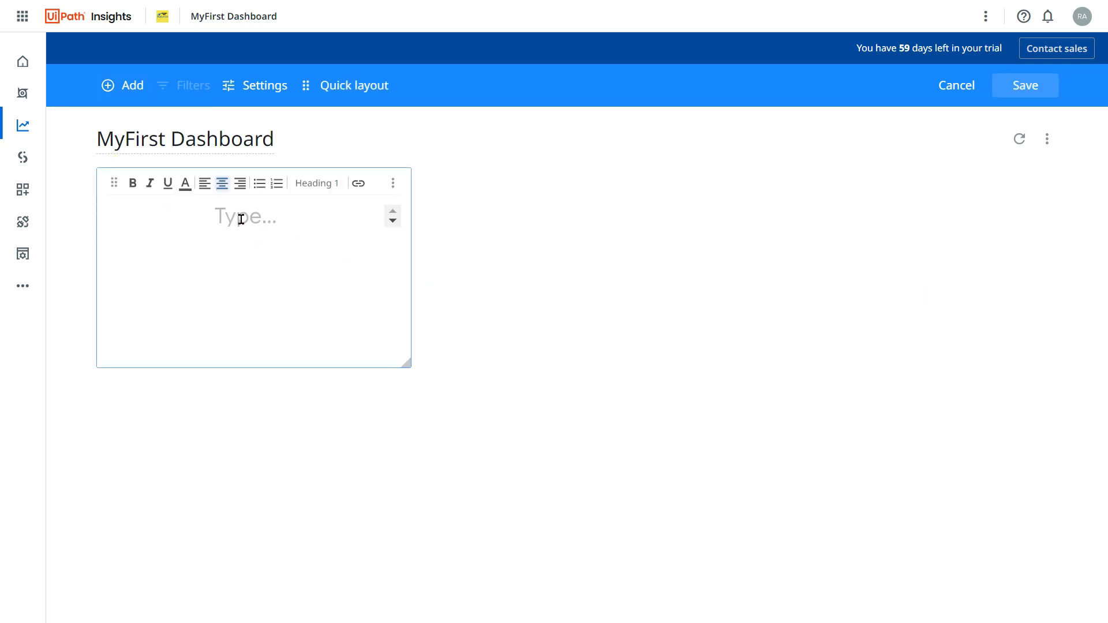
click(240, 219)
text(adfadfaf)
click(232, 290)
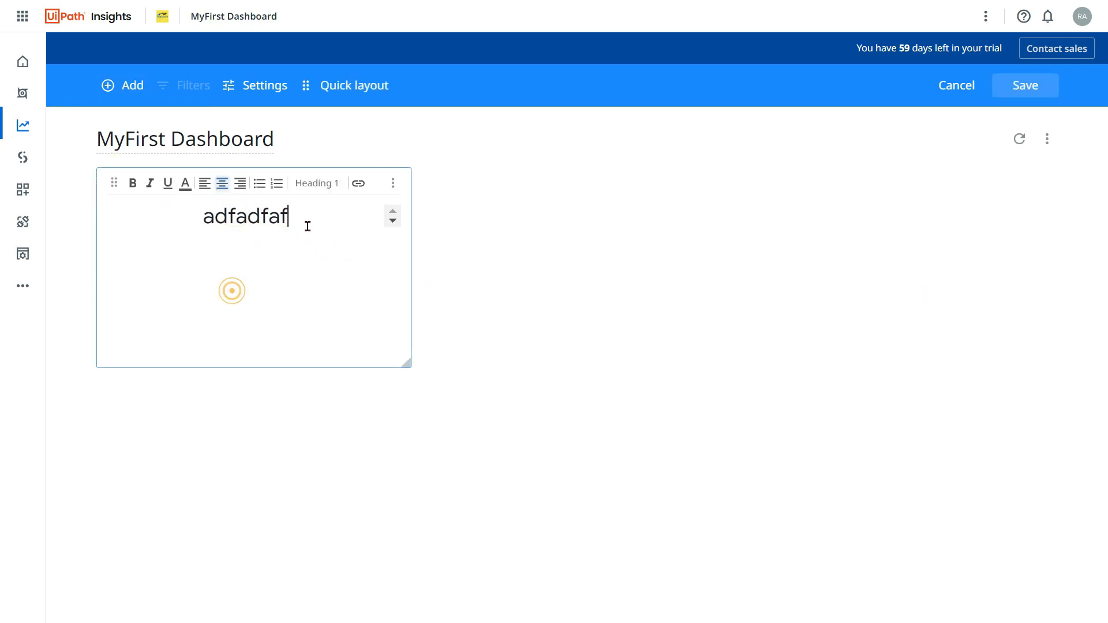
text(asdfasdf)
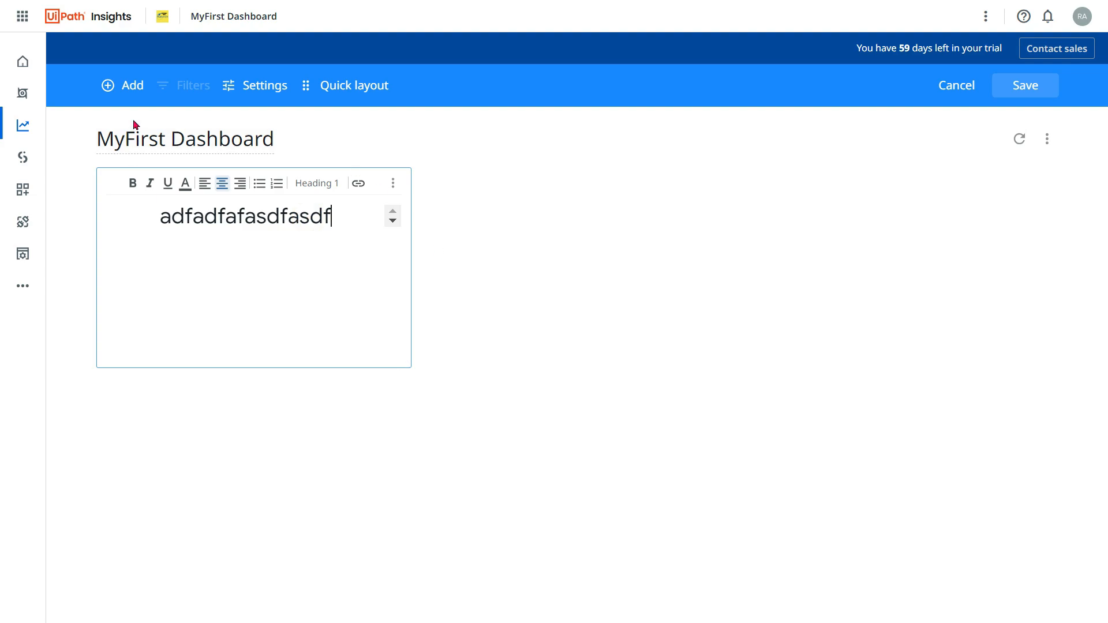
Add a Markdown tile with the title "Test Dashboard", subtitle "MyDashboard" and body "adfaf".
click(142, 94)
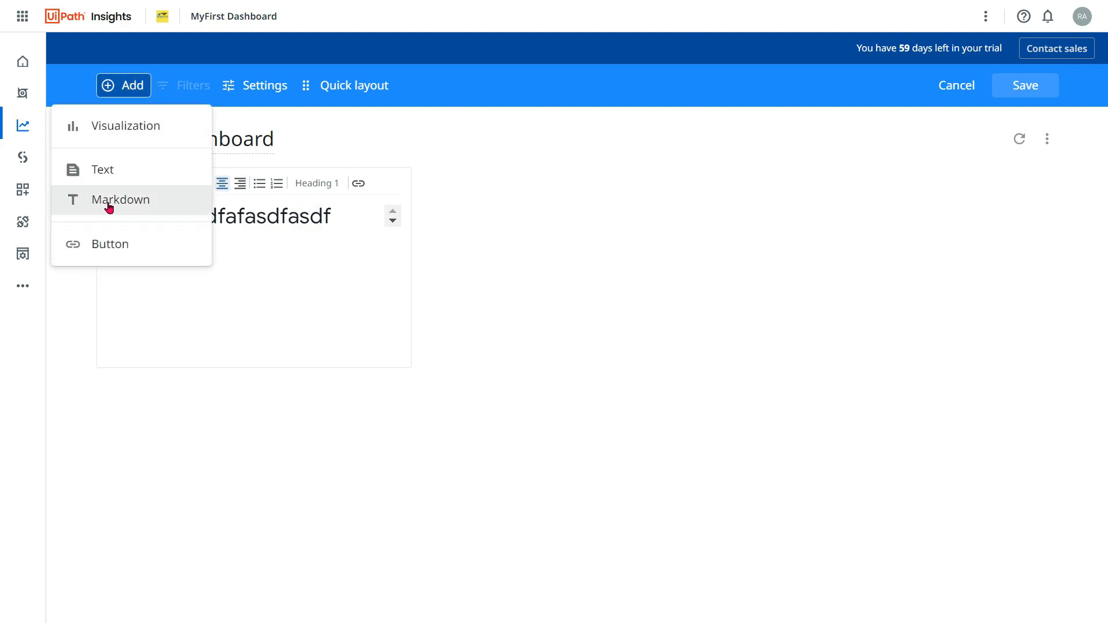
click(109, 203)
click(440, 264)
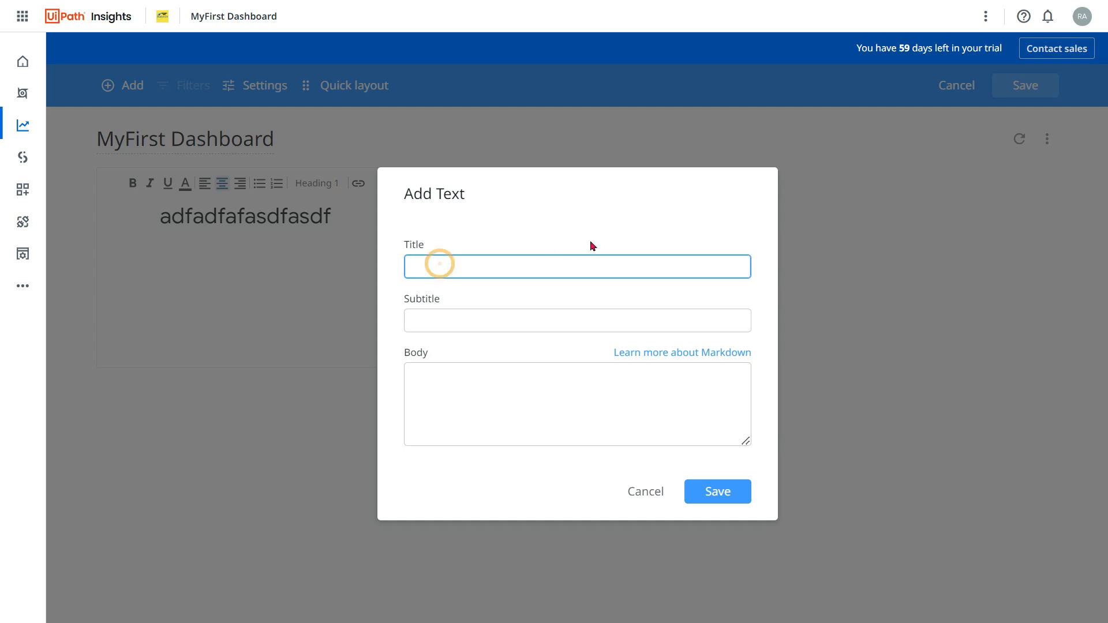
text(Test Dashboard)
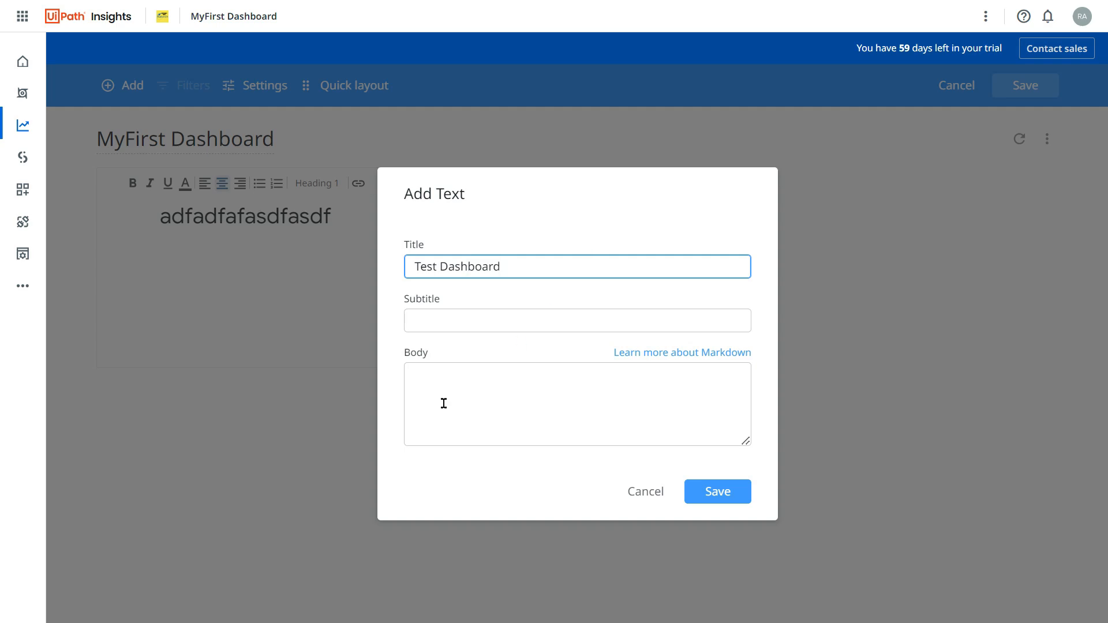
click(453, 312)
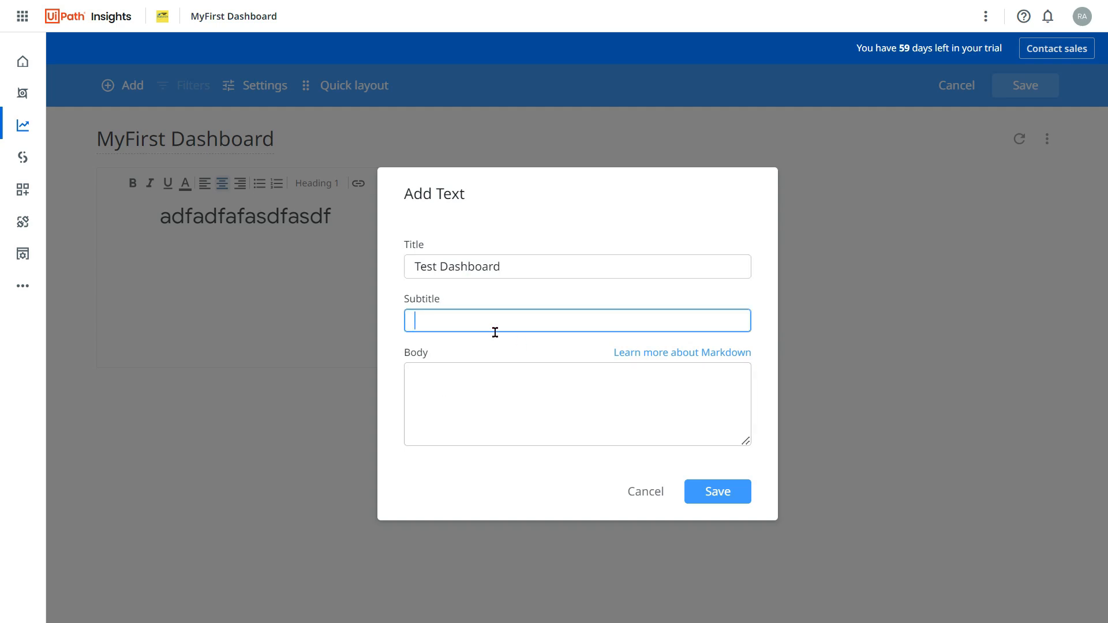
text(MyDashboard)
click(457, 391)
text(adfaf)
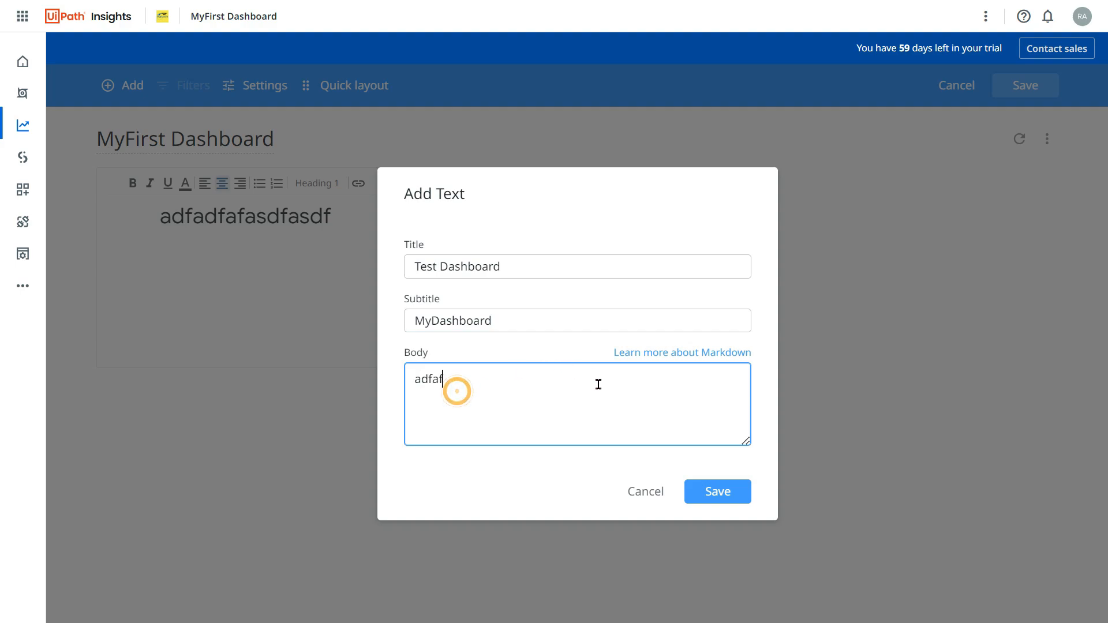
click(716, 491)
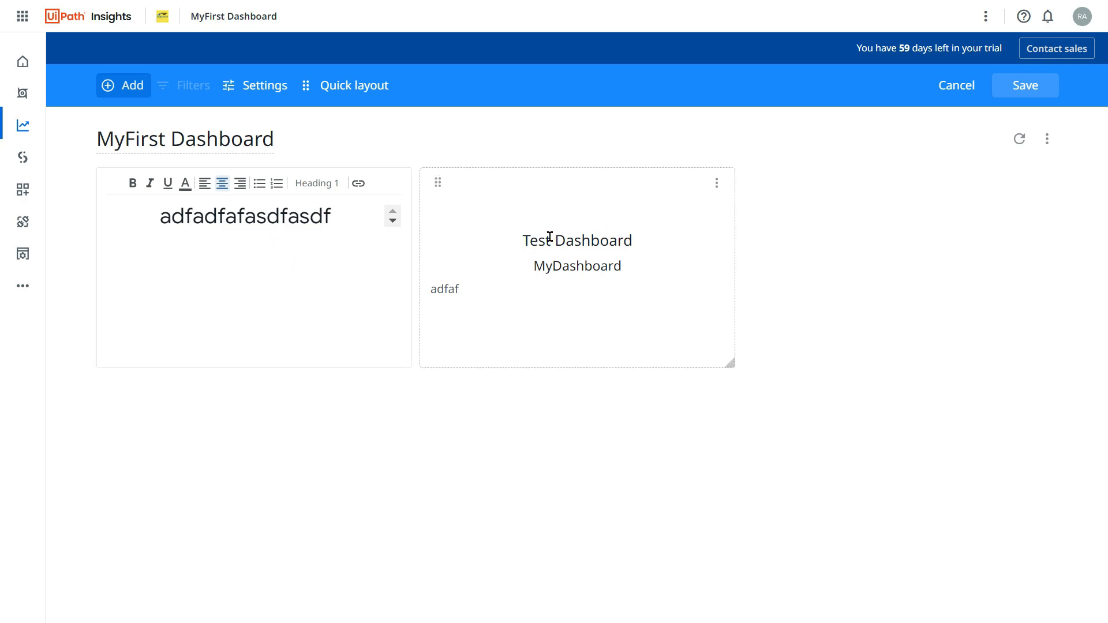
drag(530, 240, 643, 265)
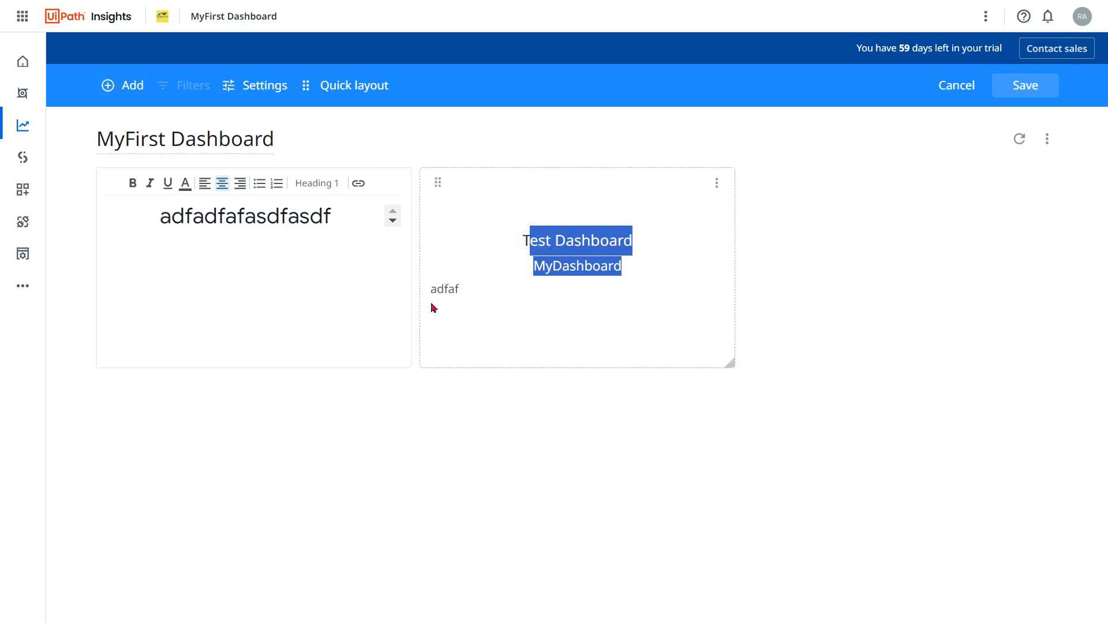
drag(432, 295, 491, 286)
click(526, 264)
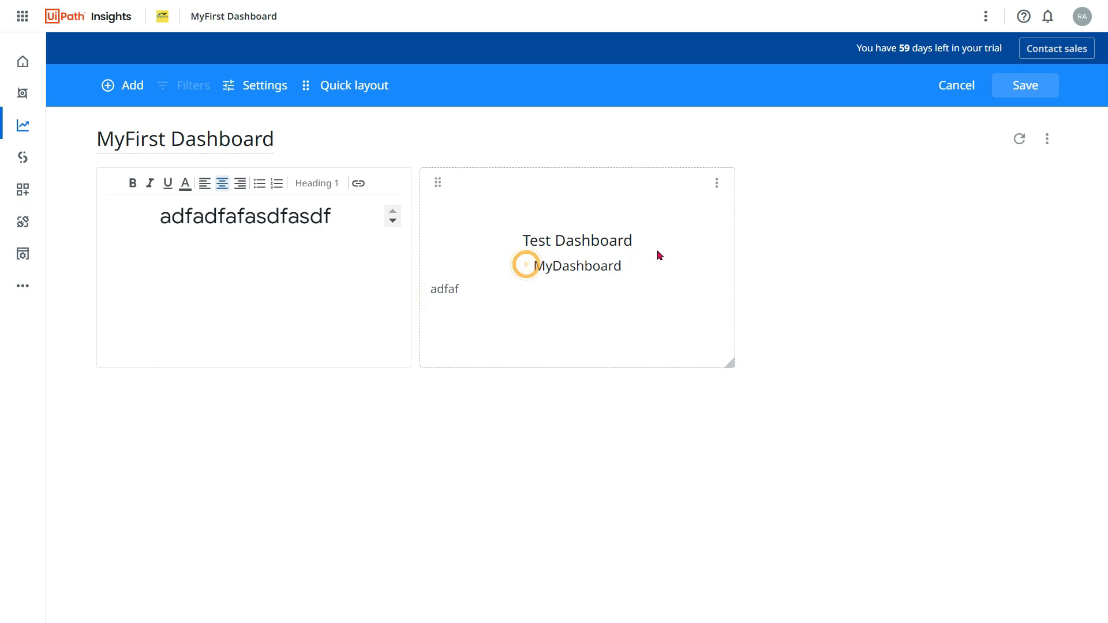
drag(523, 240, 652, 219)
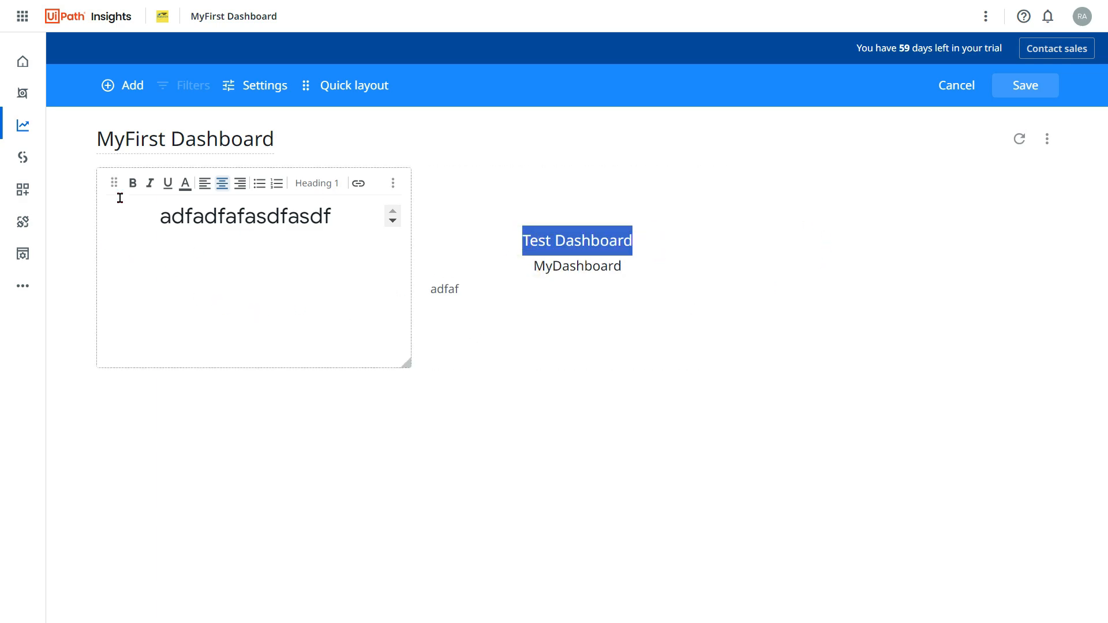
Add a new button element to the dashboard.
click(141, 98)
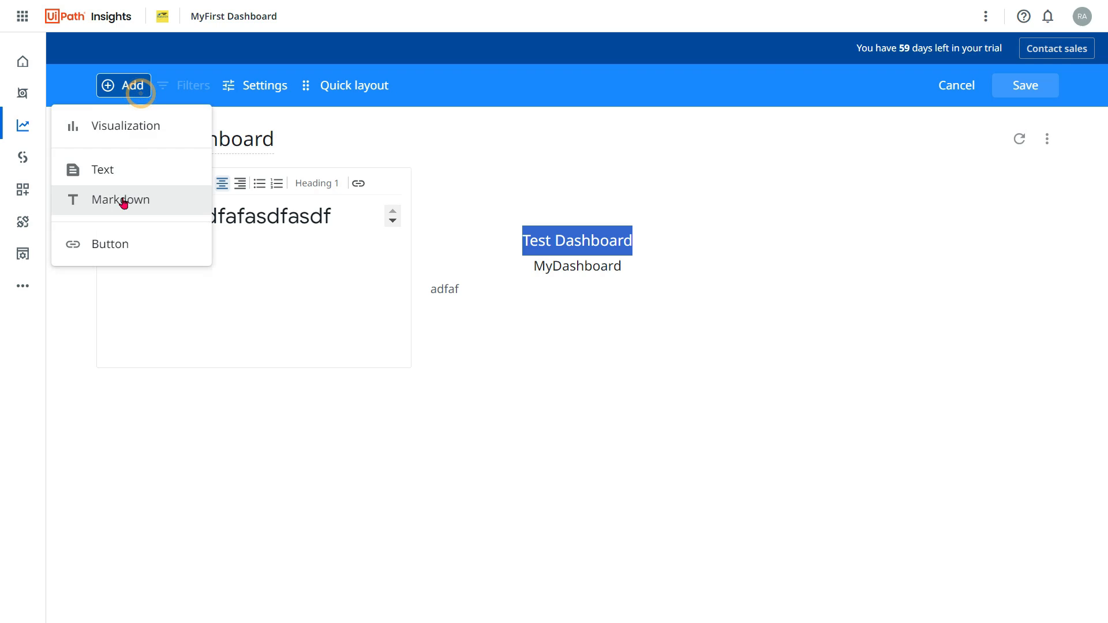
click(118, 242)
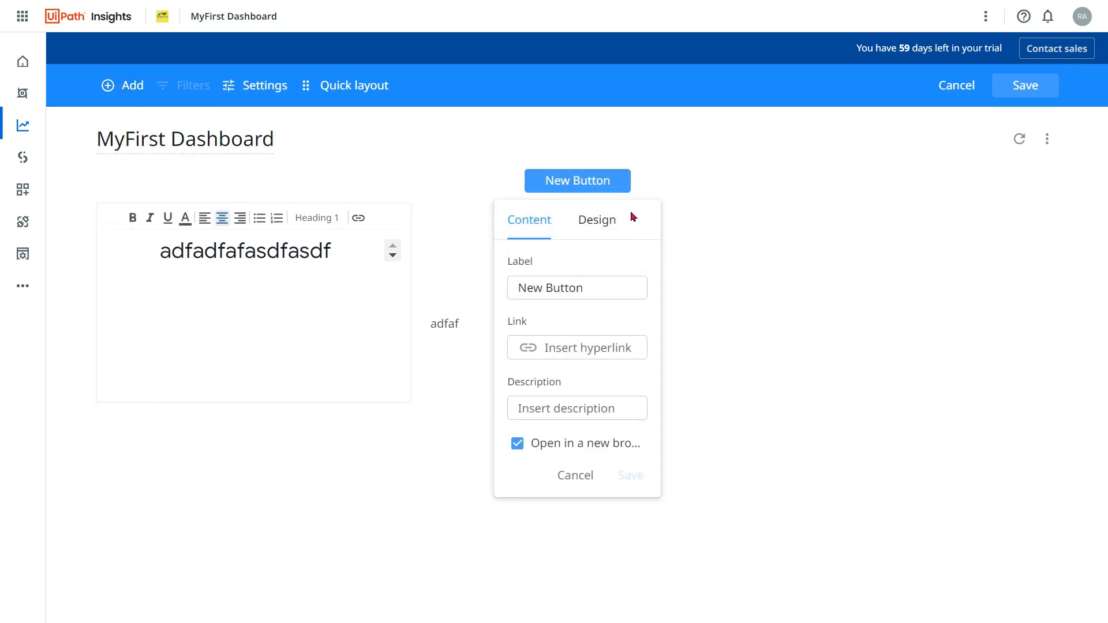
triple_click(588, 288)
text(Op)
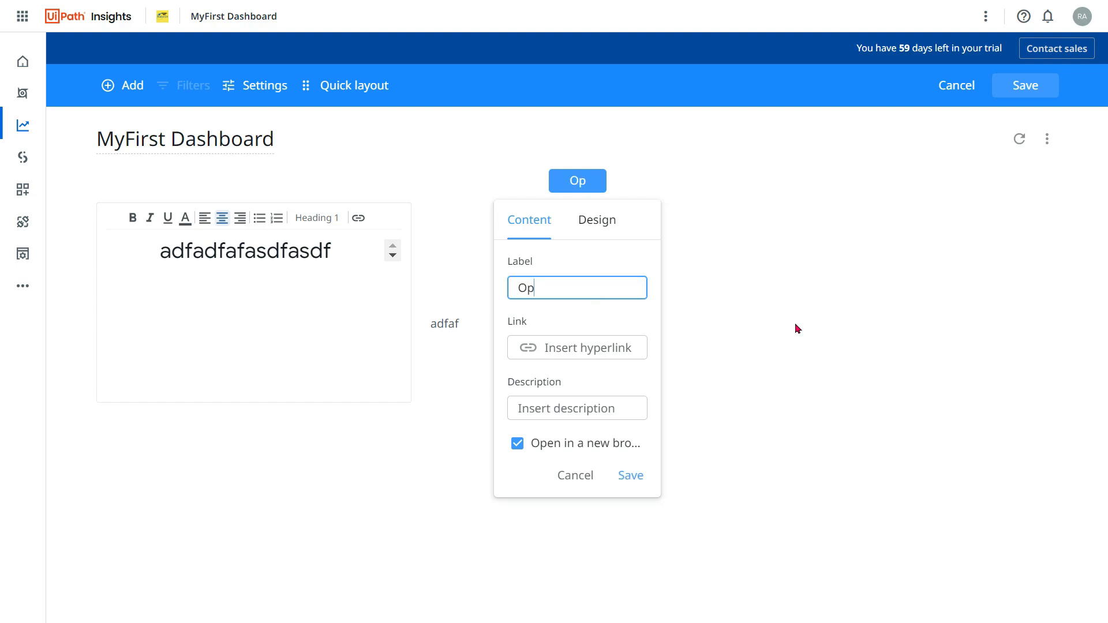
text(en Acae)
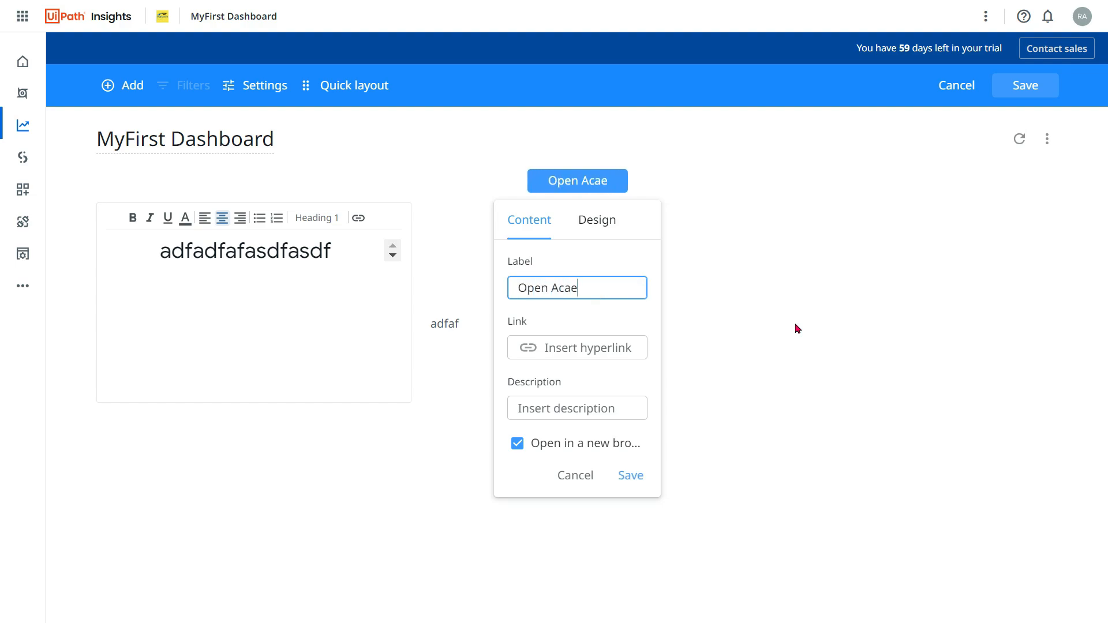
key(BackSpace)
text(demy)
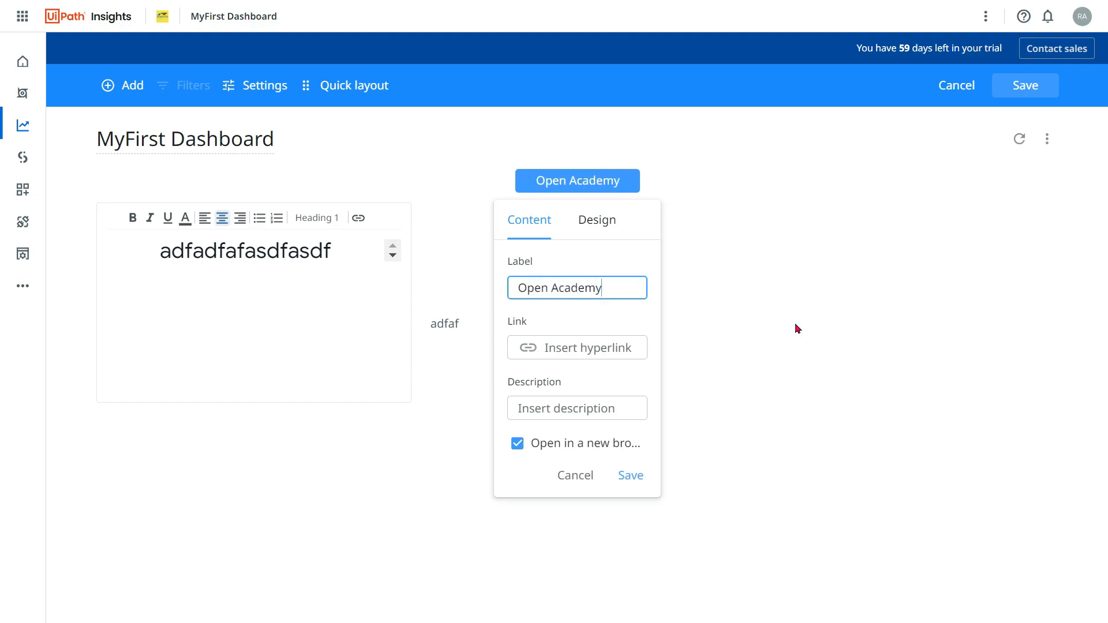
click(574, 345)
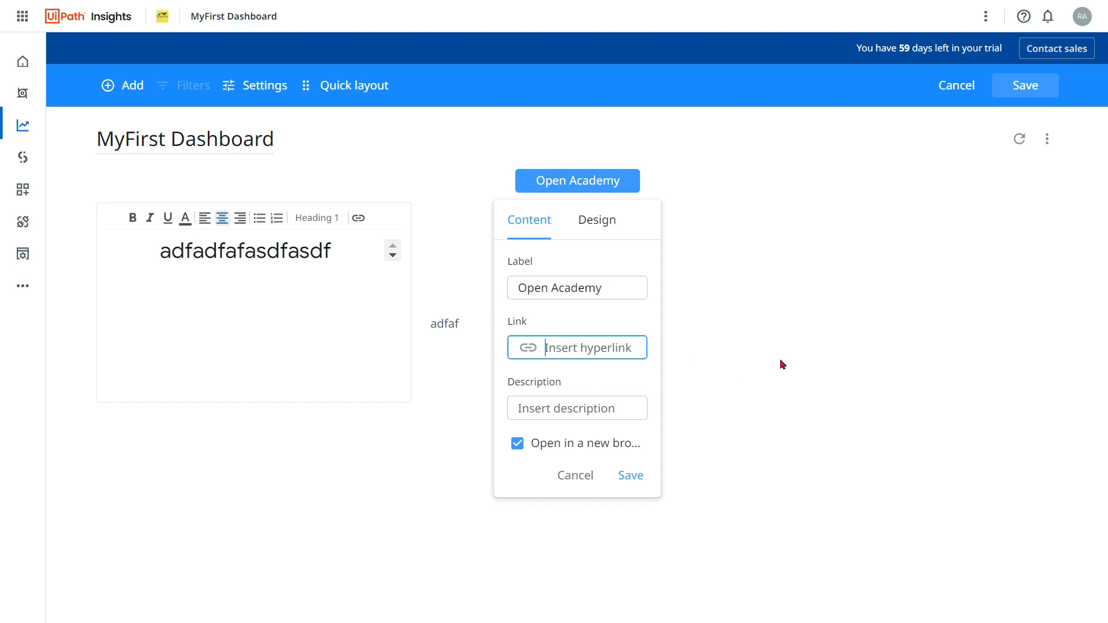
click(561, 348)
text(https://academy.uipath.com/)
click(799, 420)
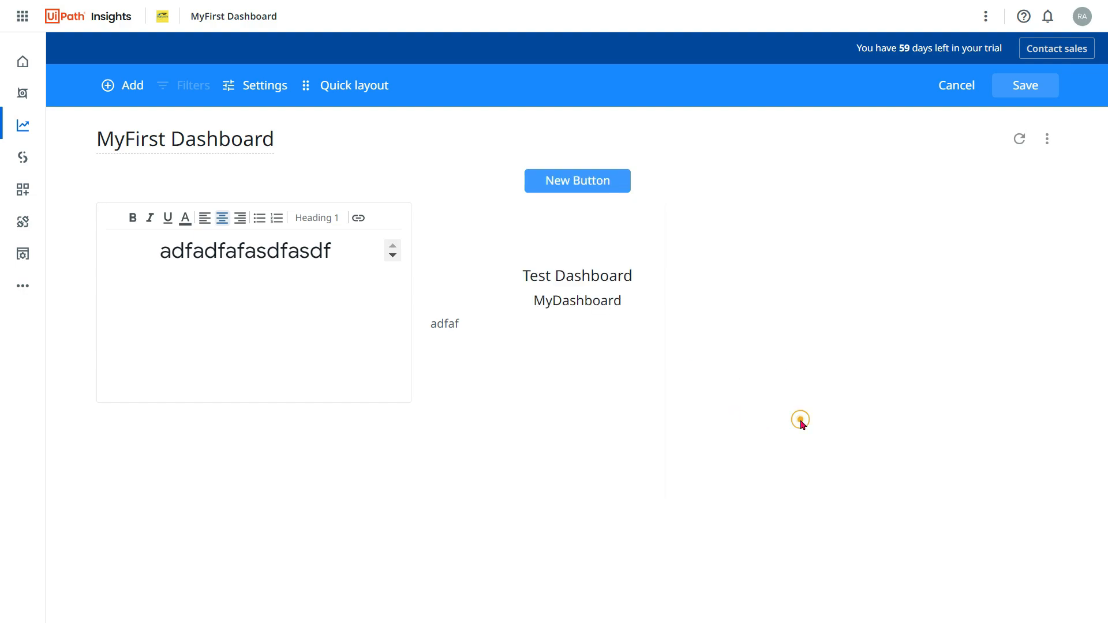
right_click(600, 192)
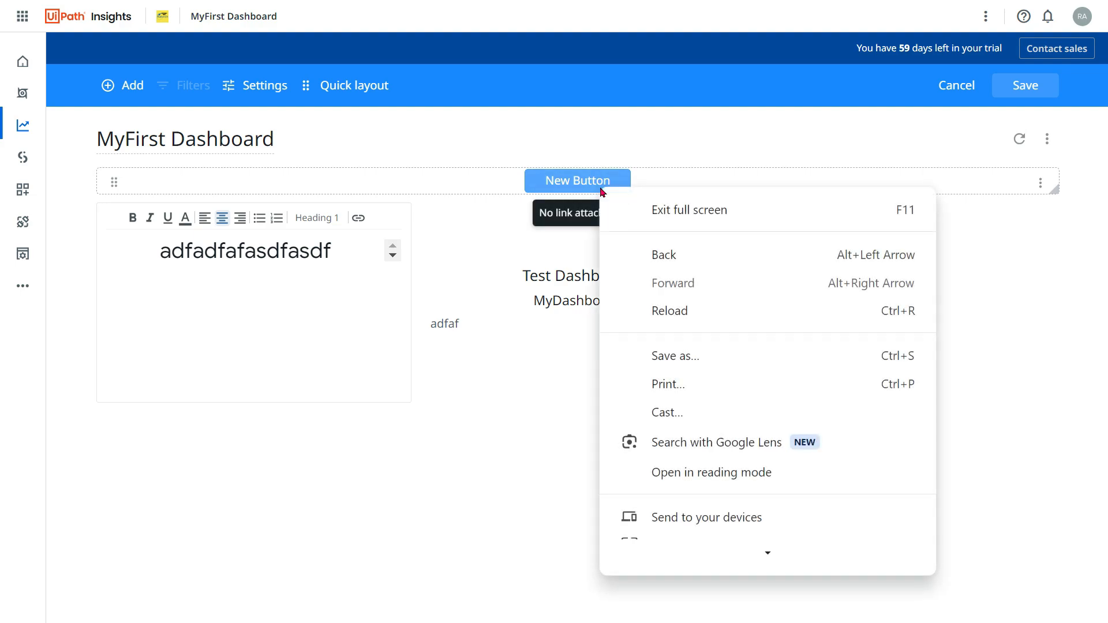
click(1056, 242)
click(770, 182)
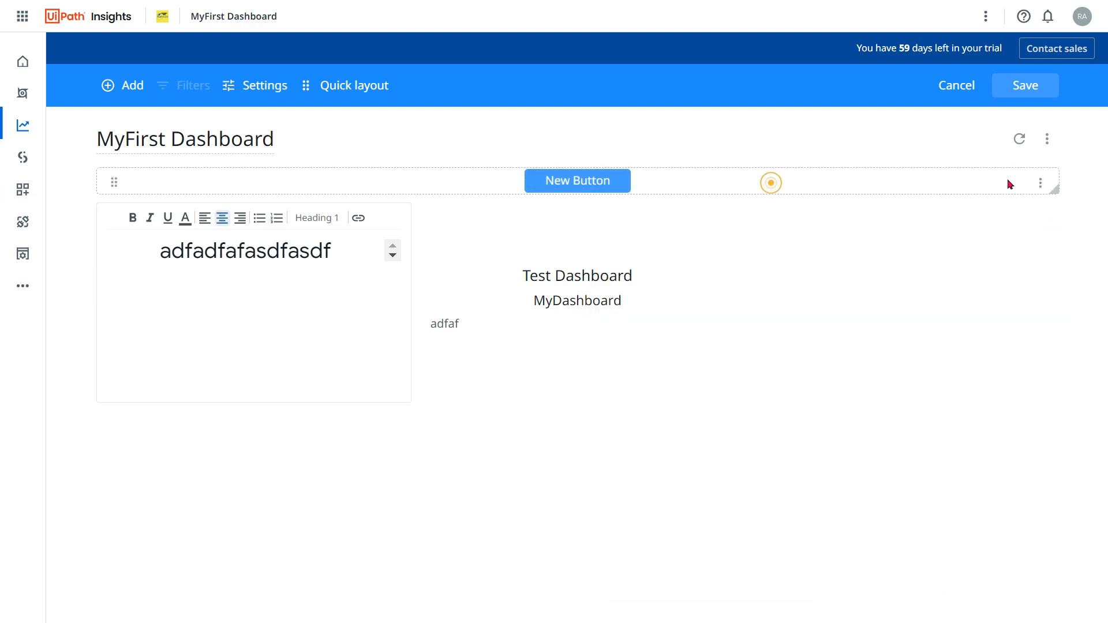
Open the new button's settings for editing and set its label to "Open Academy".
click(1041, 183)
click(993, 214)
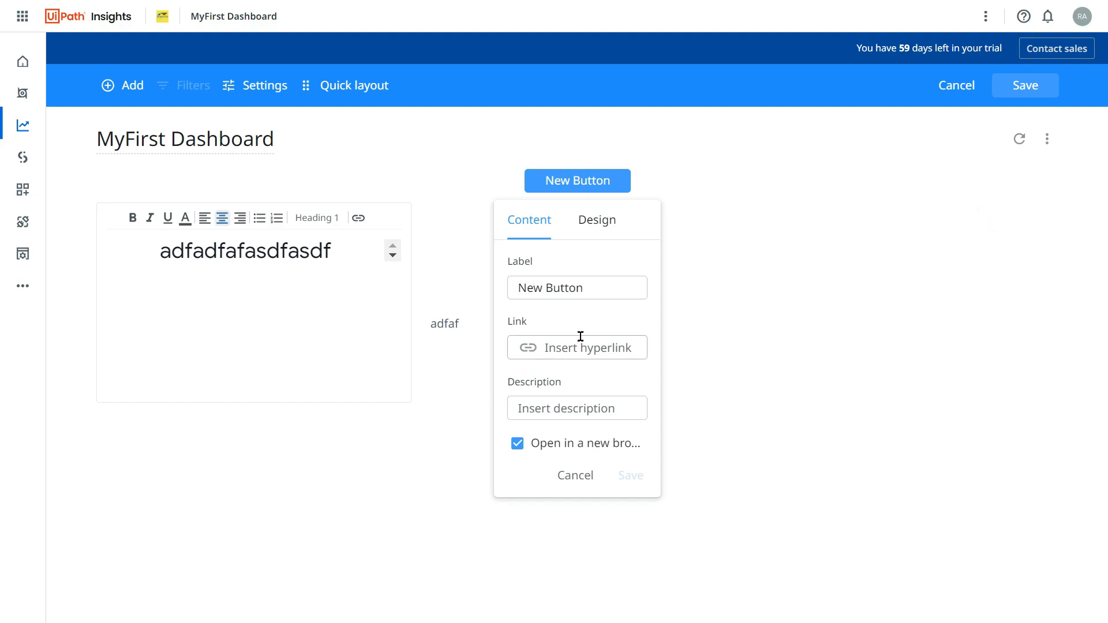
click(593, 287)
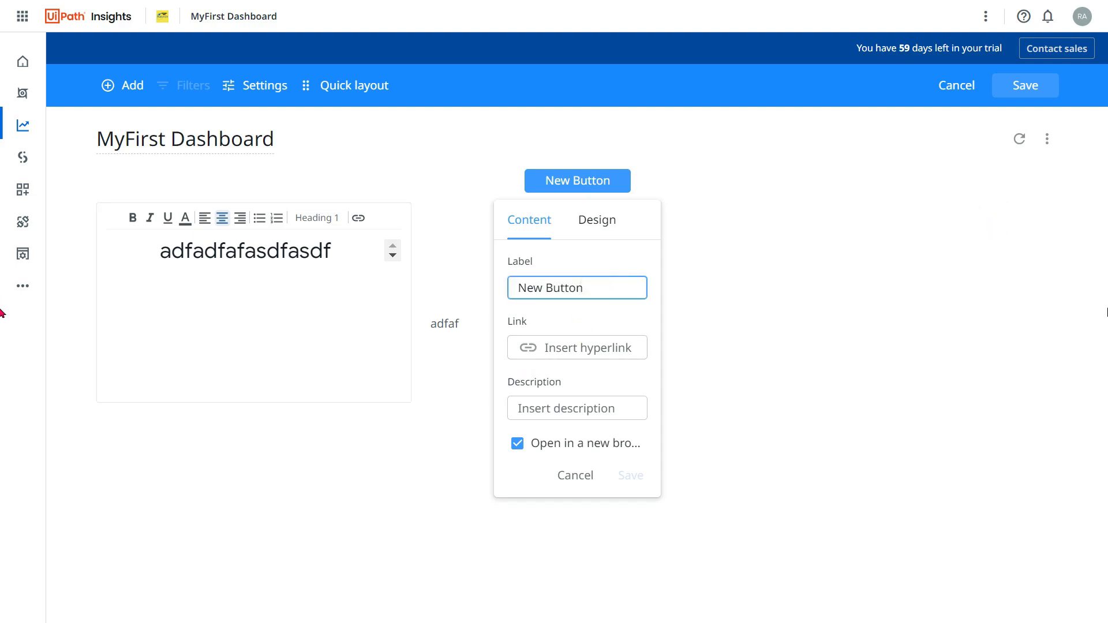
key(ctrl+a)
text(Open )
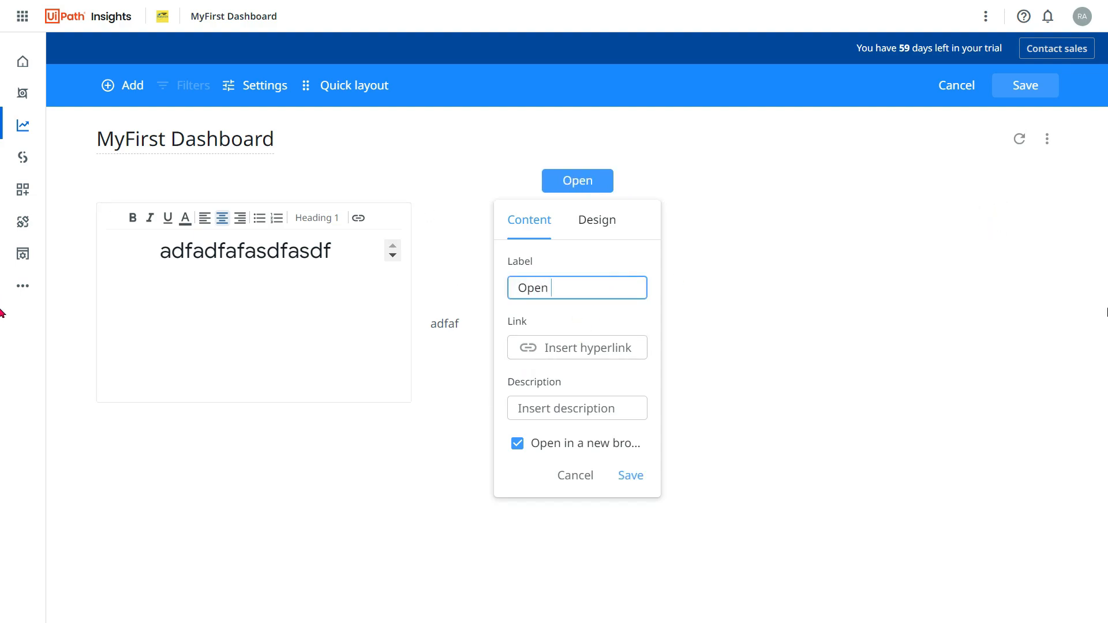
text(Acad)
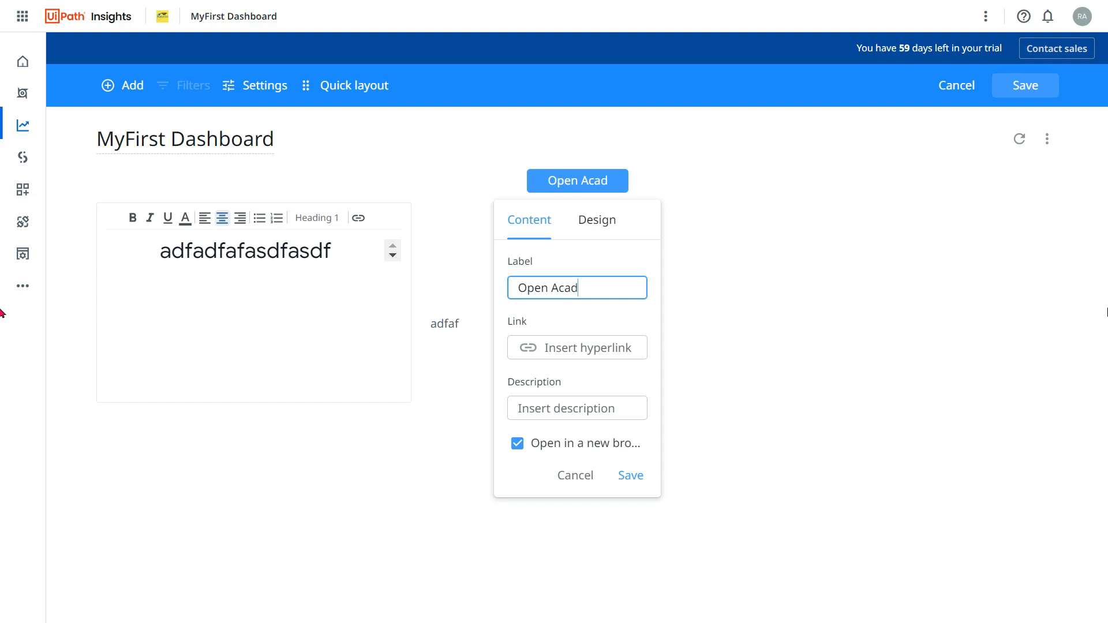
text(emy)
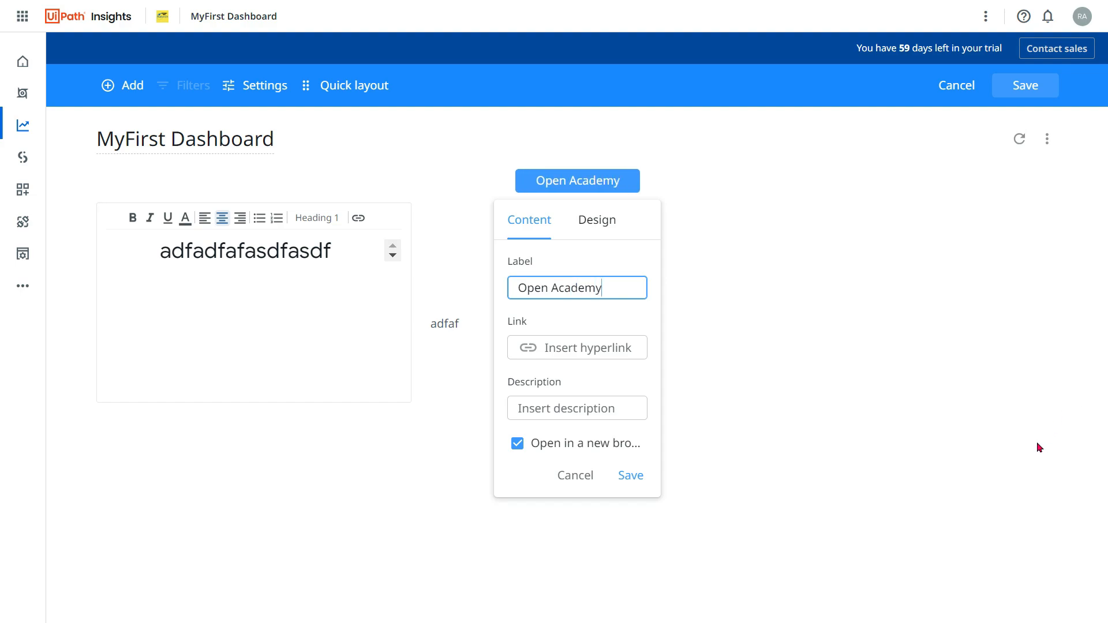
click(574, 347)
text(https://academy.uipath.com/)
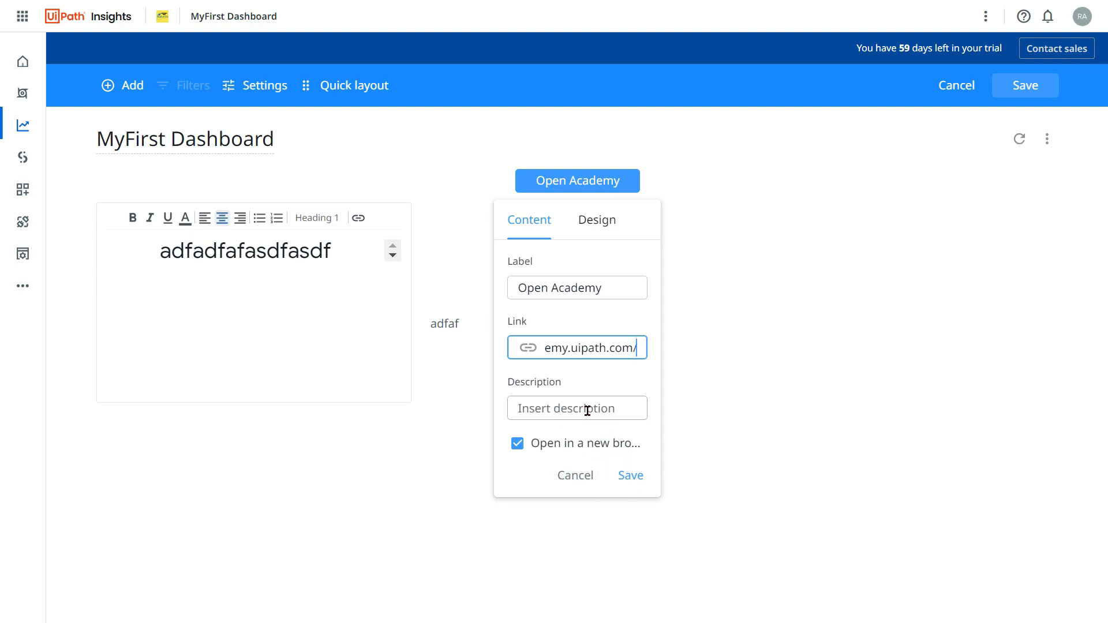
click(631, 475)
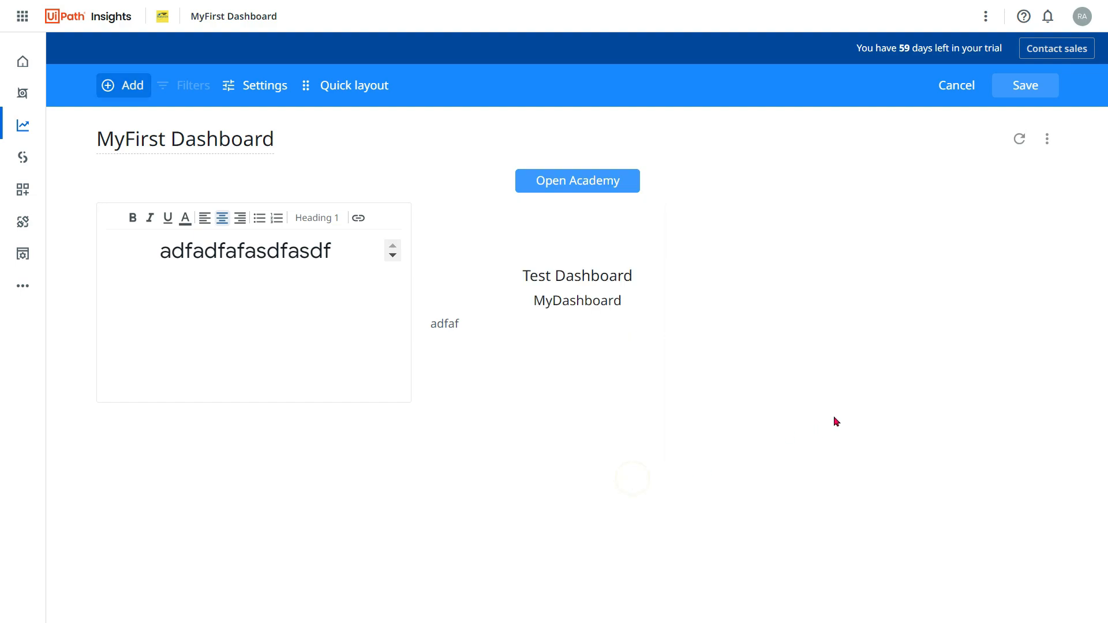
click(600, 189)
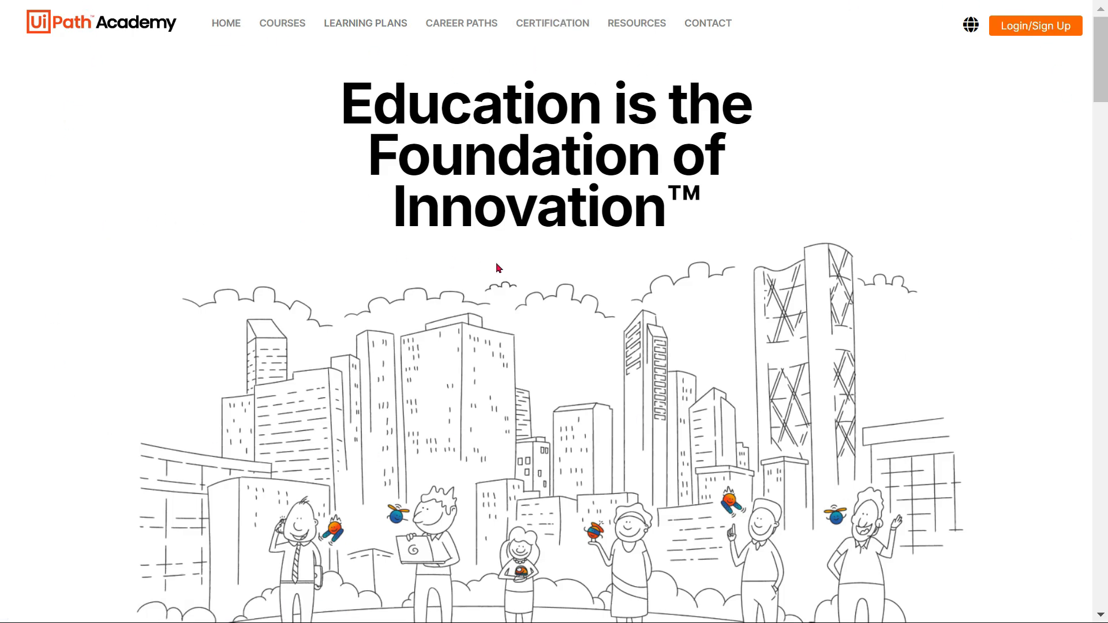
Return to the dashboard from the Academy page and save the edited dashboard.
key(F11)
key(F11)
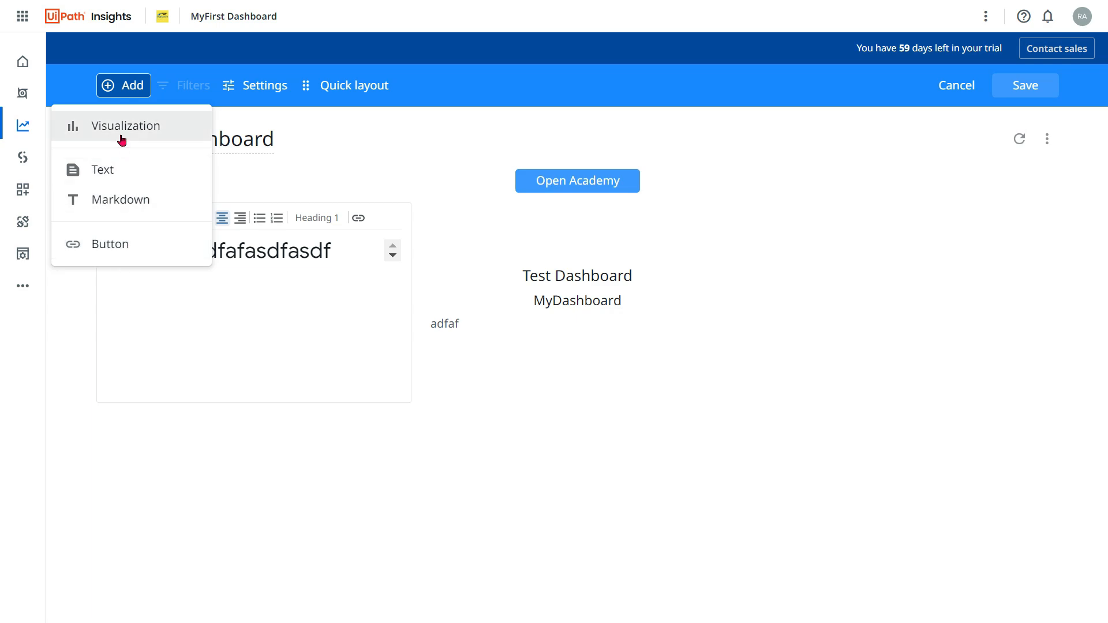
click(349, 460)
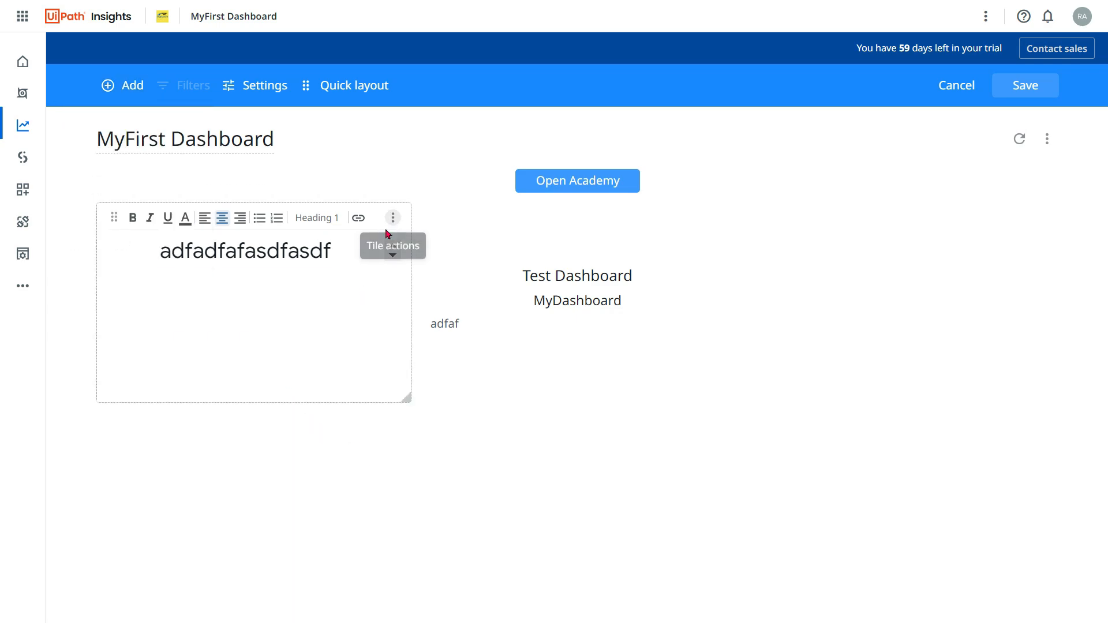
click(1016, 87)
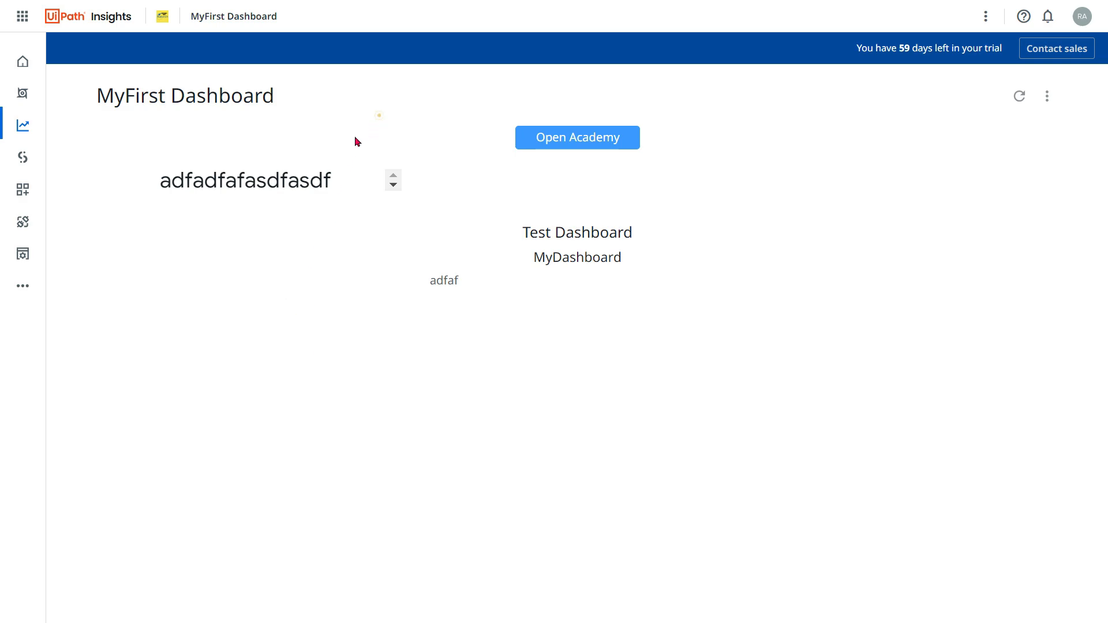
Reopen the dashboard for editing and delete its text, Markdown and Open Academy button tiles.
click(1046, 99)
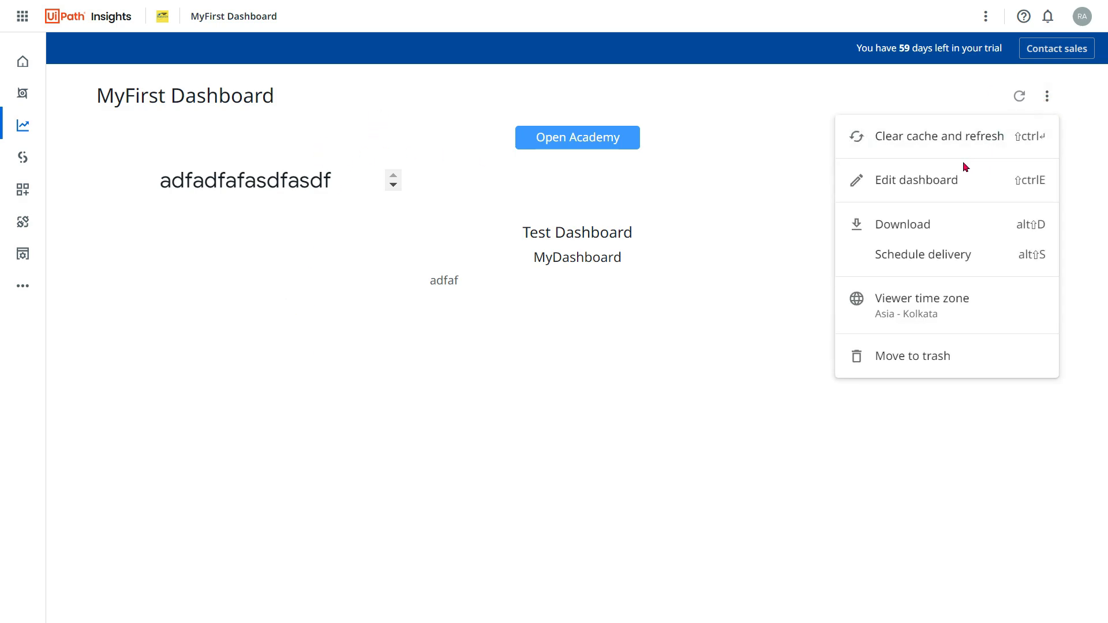
click(952, 176)
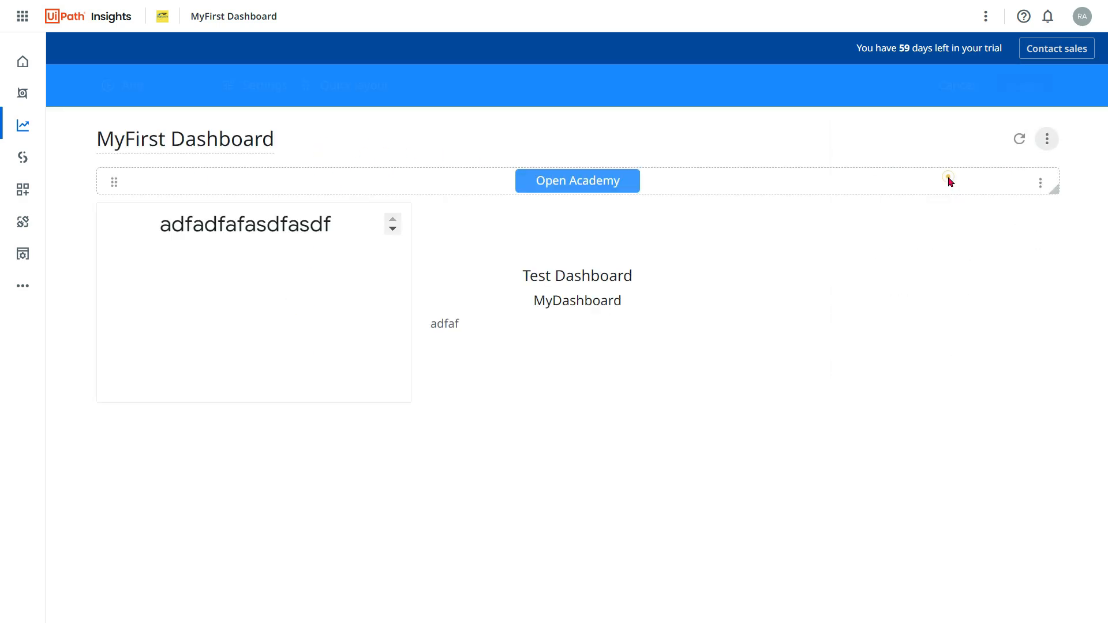
click(392, 222)
click(383, 378)
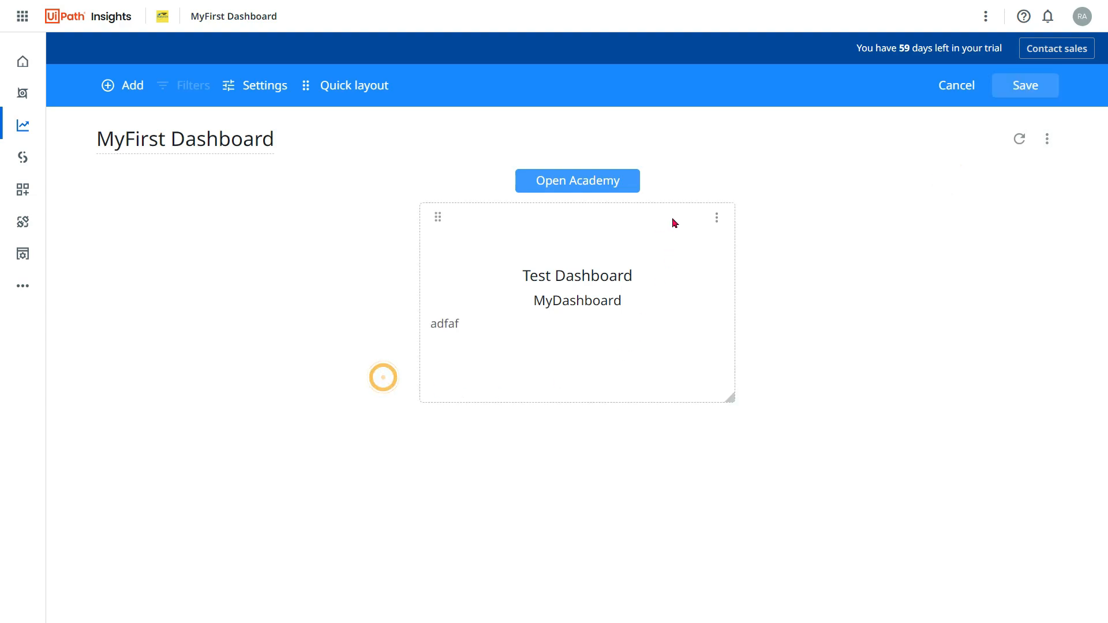
click(717, 216)
click(718, 407)
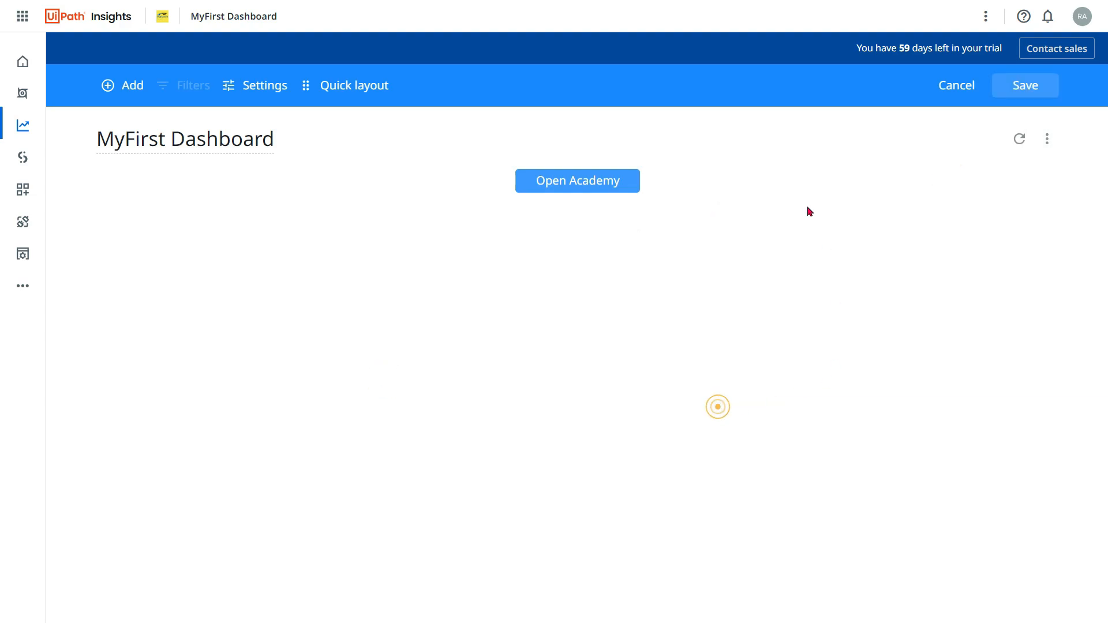
click(1039, 183)
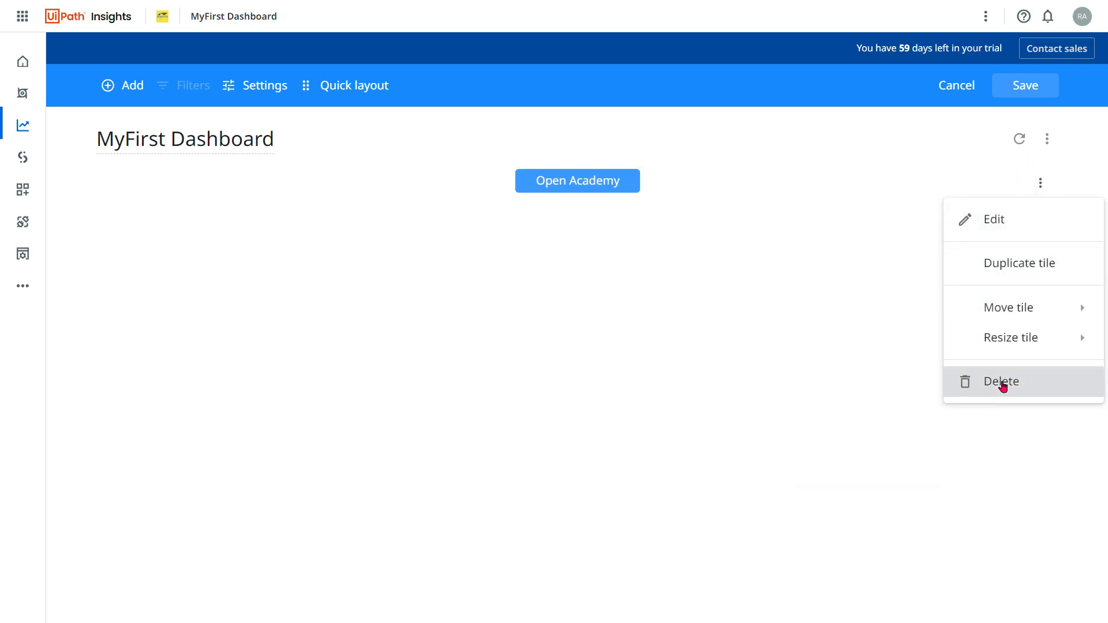
click(1002, 385)
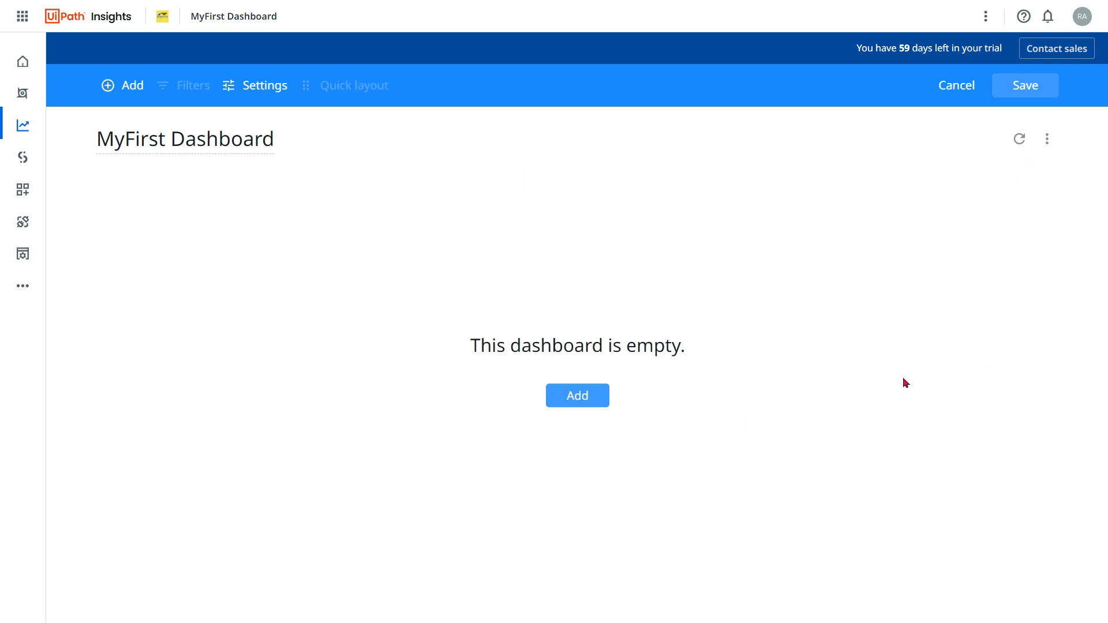
Add a visualization to the empty dashboard based on the UiPath Insights Jobs Explore.
click(127, 88)
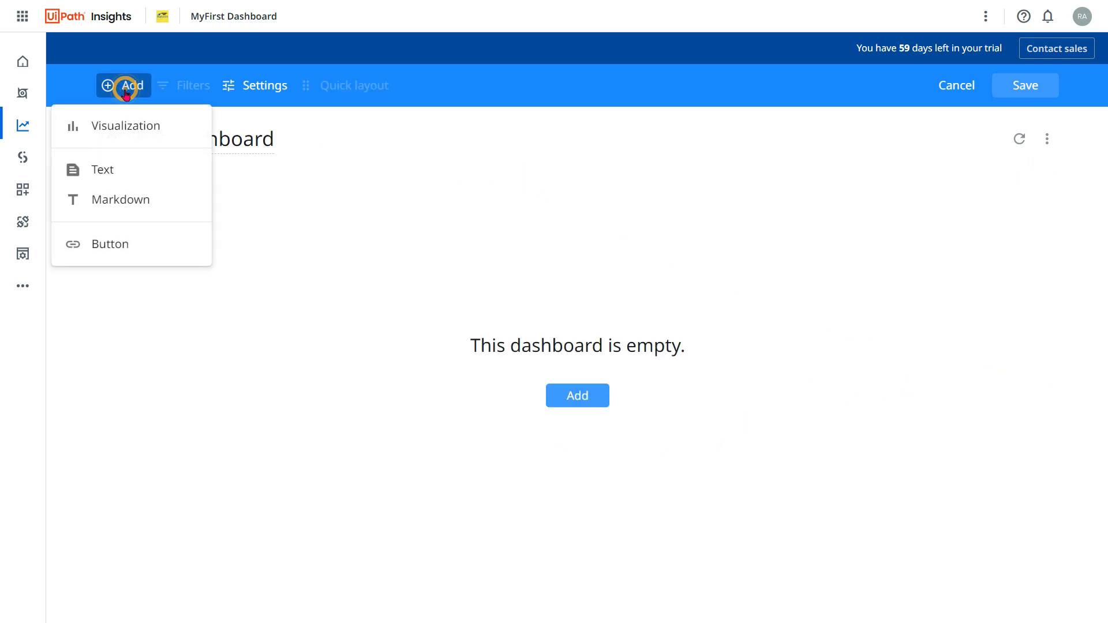
click(126, 127)
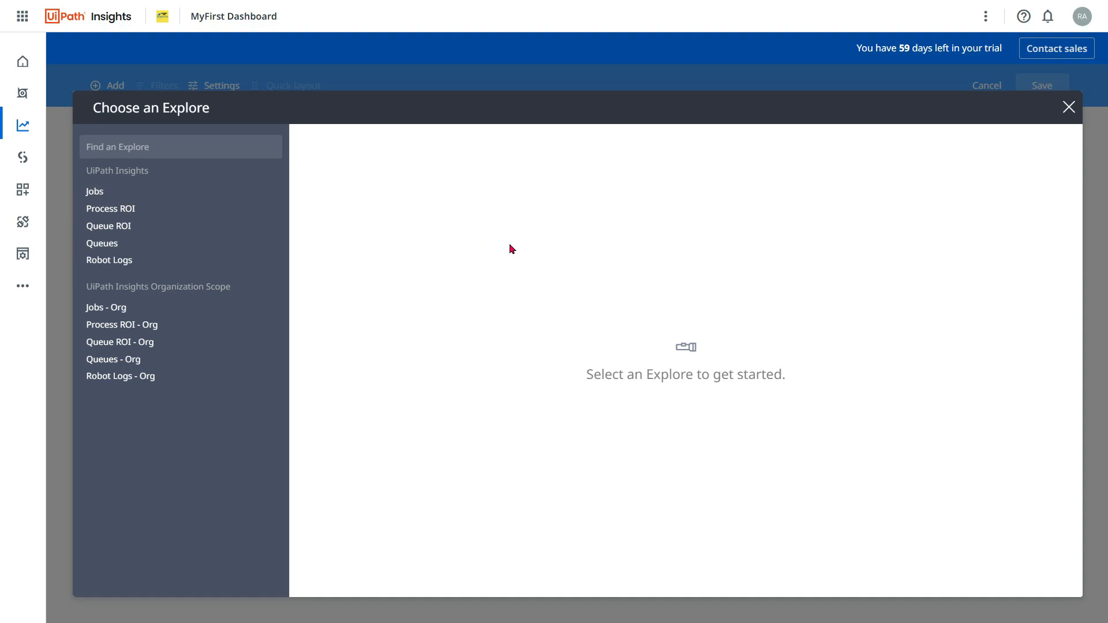
click(108, 208)
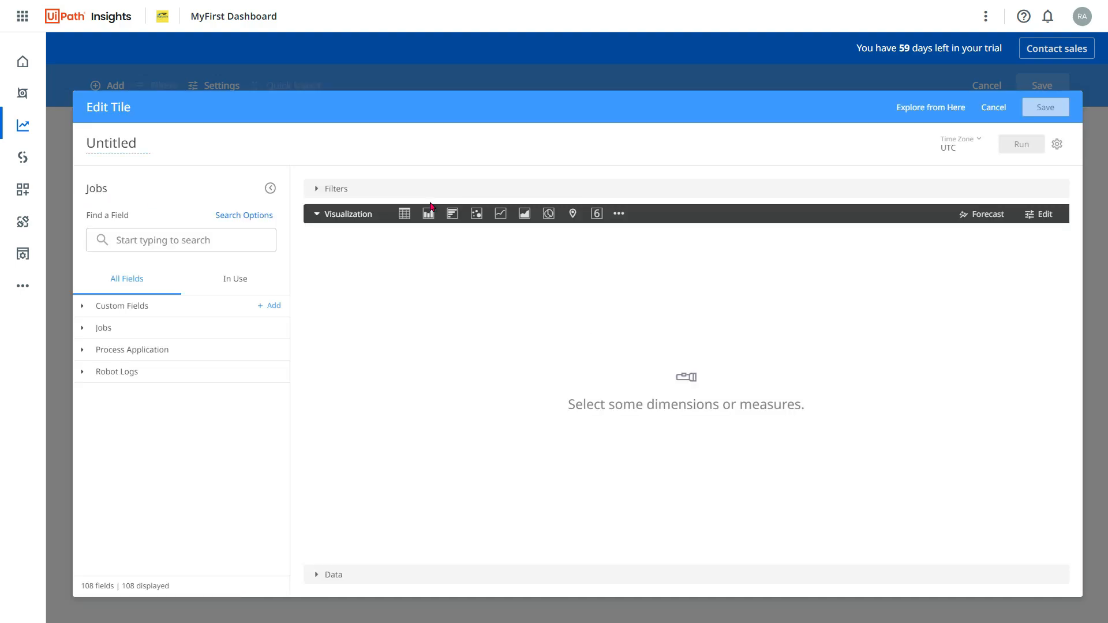
Rename the untitled visualization tile as "Job Status".
click(141, 144)
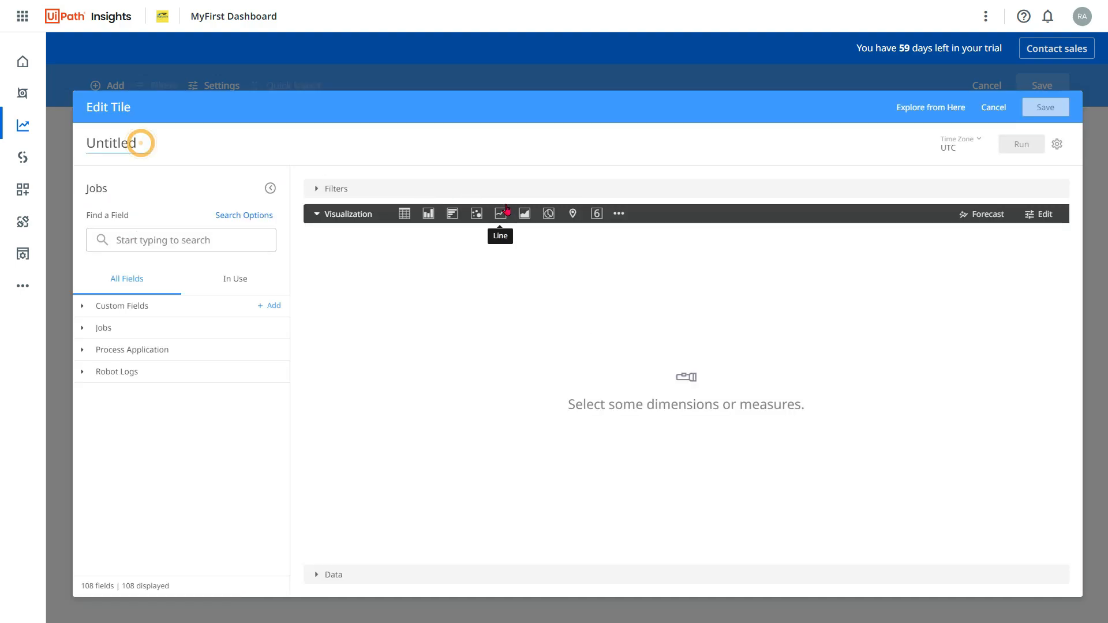
double_click(142, 142)
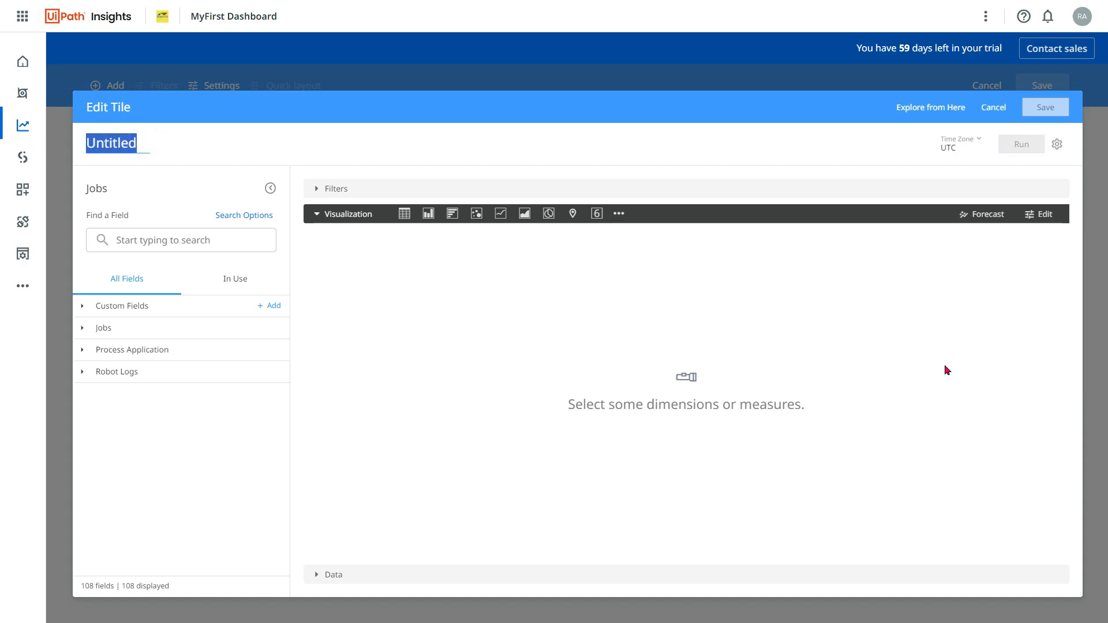
text(JOb)
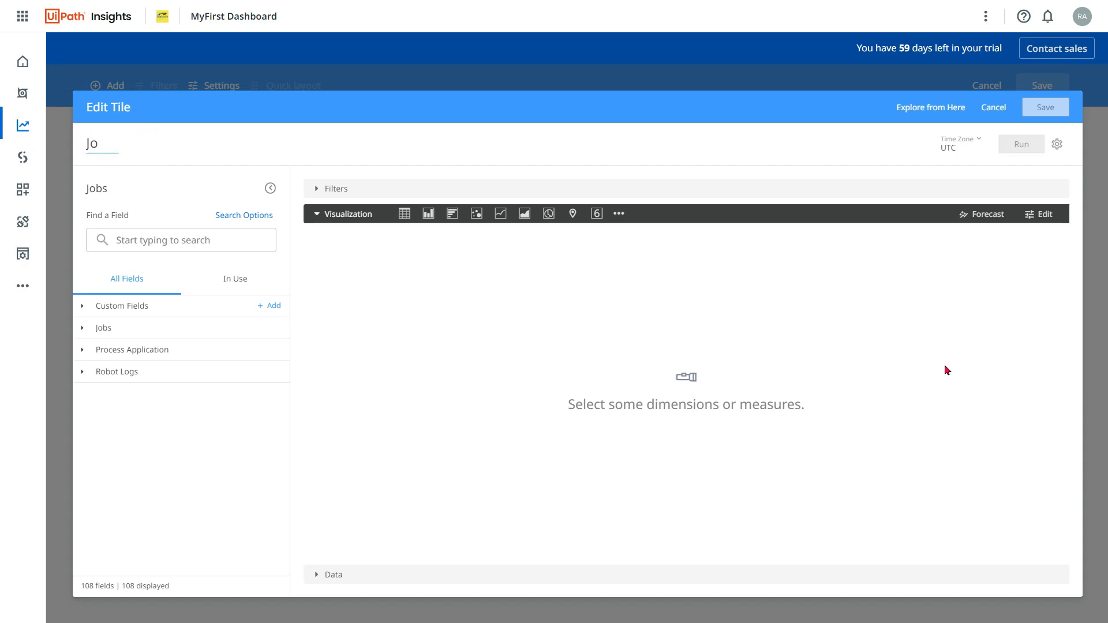
text( Status)
click(221, 460)
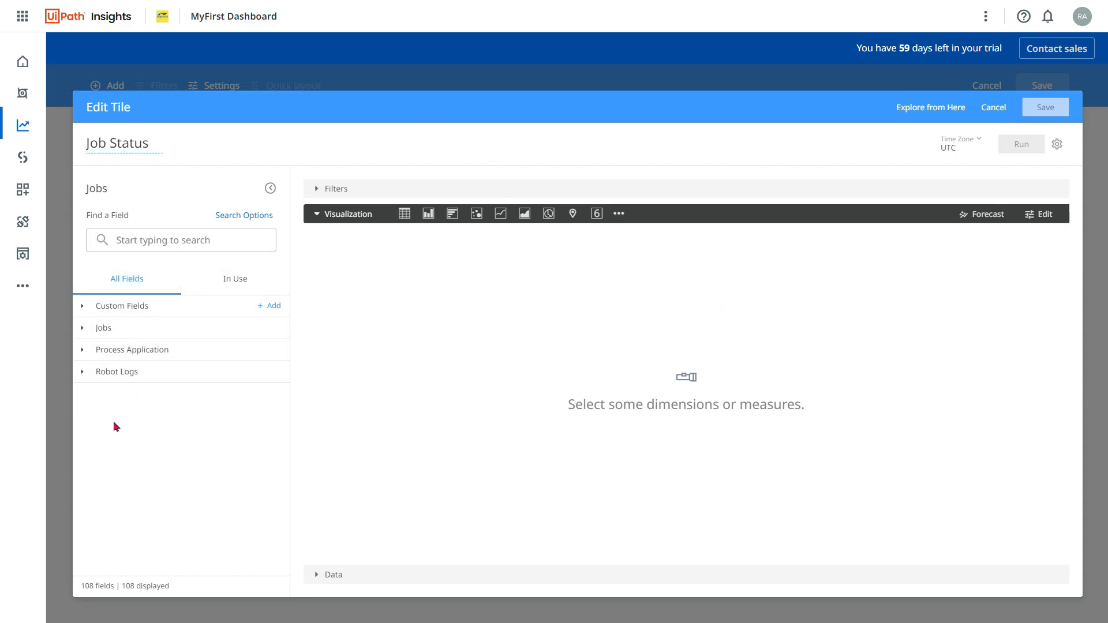
Enlarge the page display and check the Custom Fields group for available fields.
key(ctrl+plus)
key(ctrl+plus)
key(ctrl+plus)
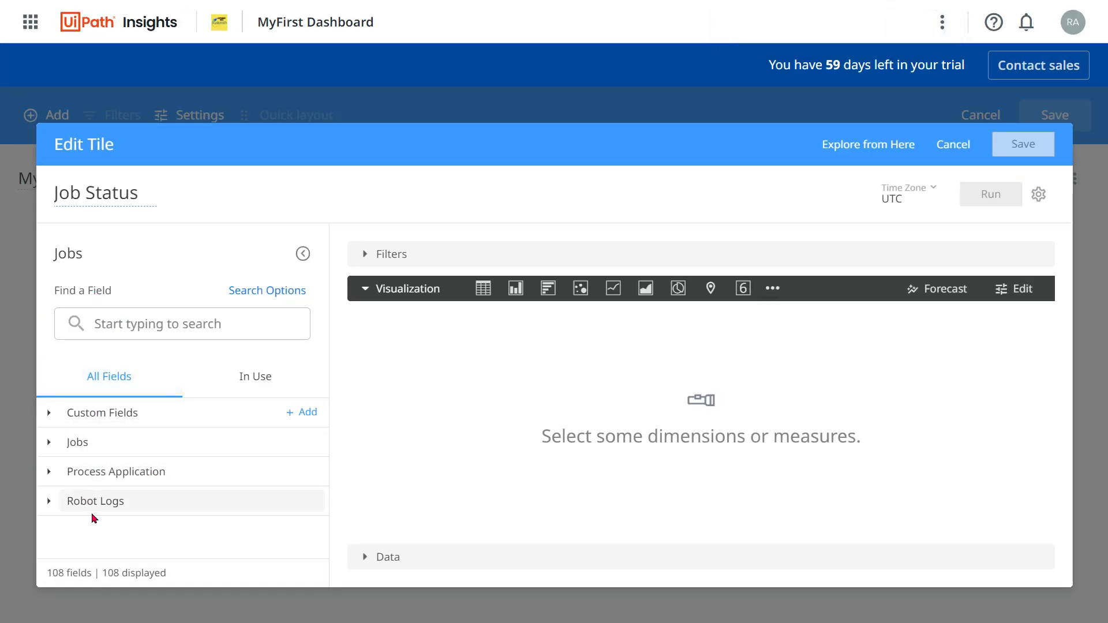
click(49, 414)
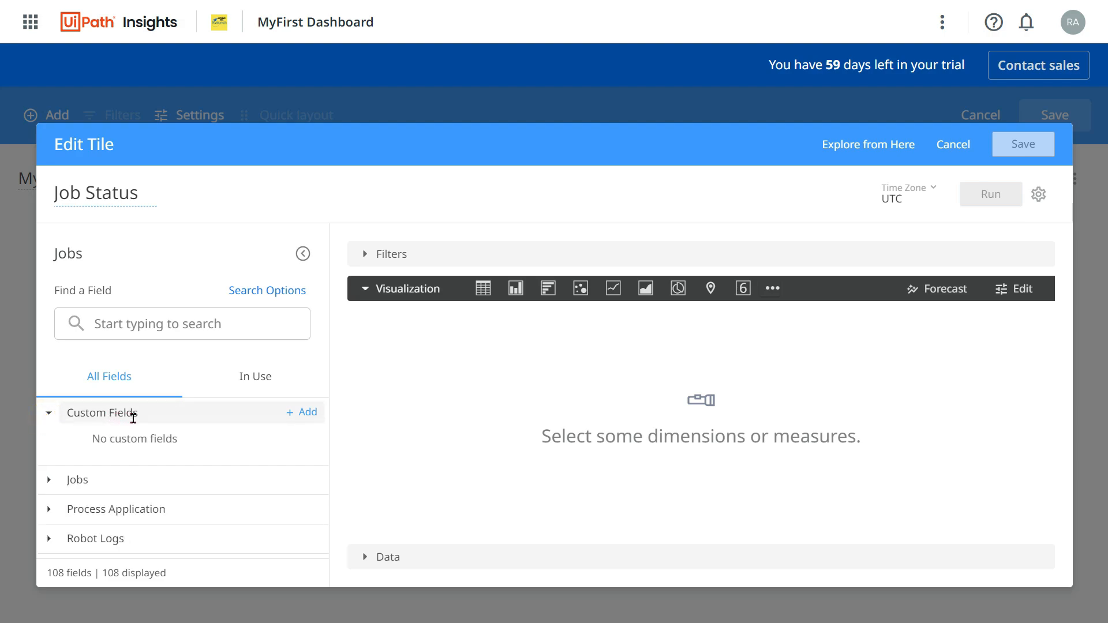
click(48, 413)
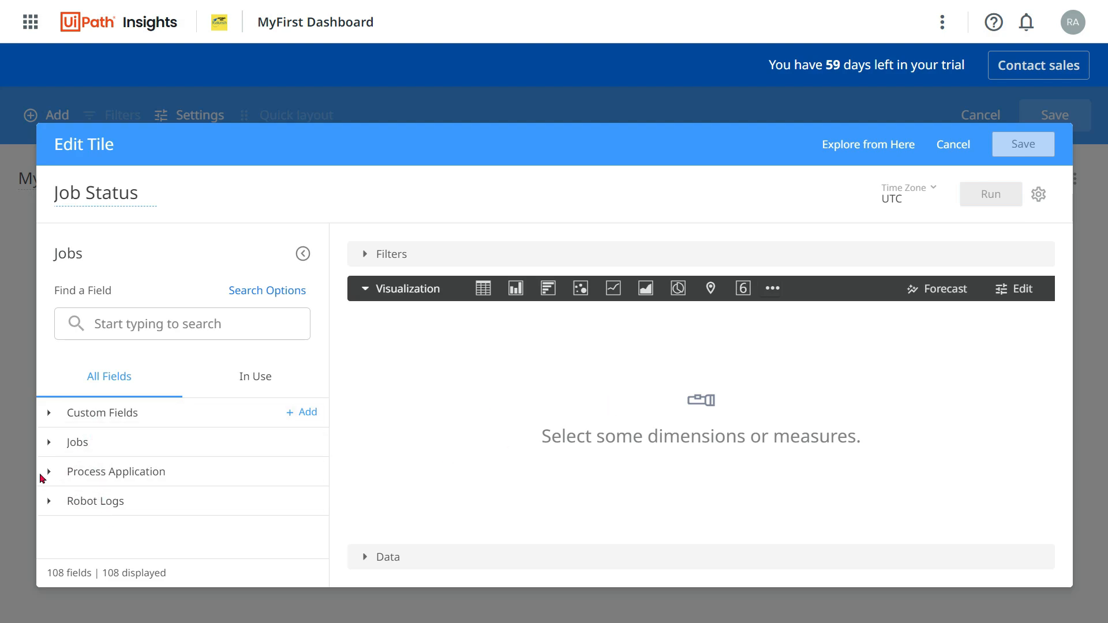
Browse the dimensions in the Jobs field group, including the date and time options under Creation Date.
click(49, 443)
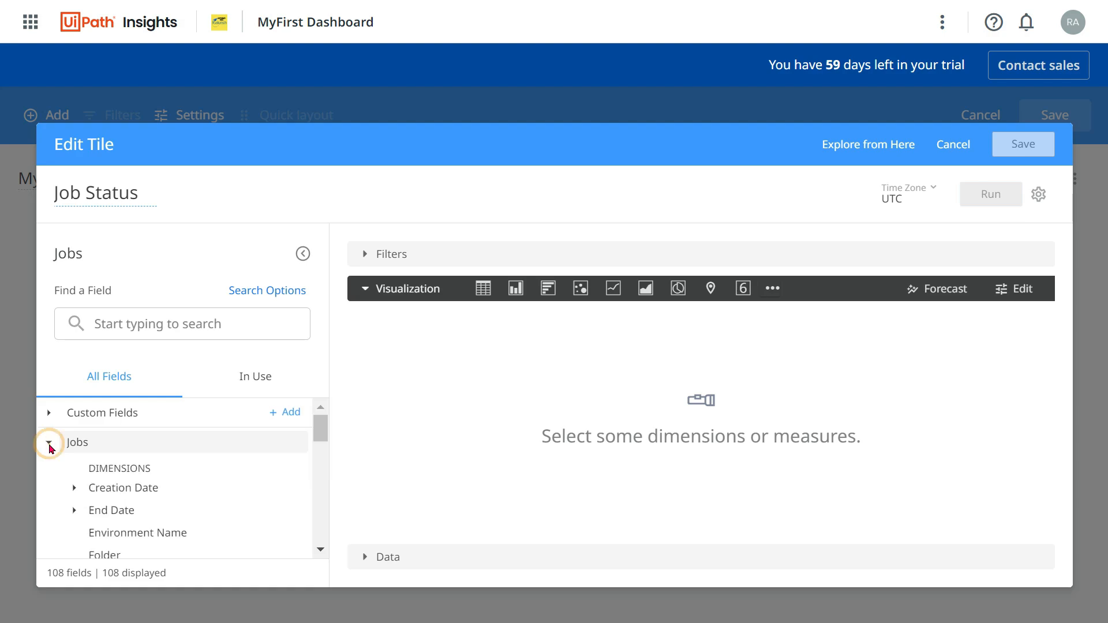
scroll(271, 502, down, 2)
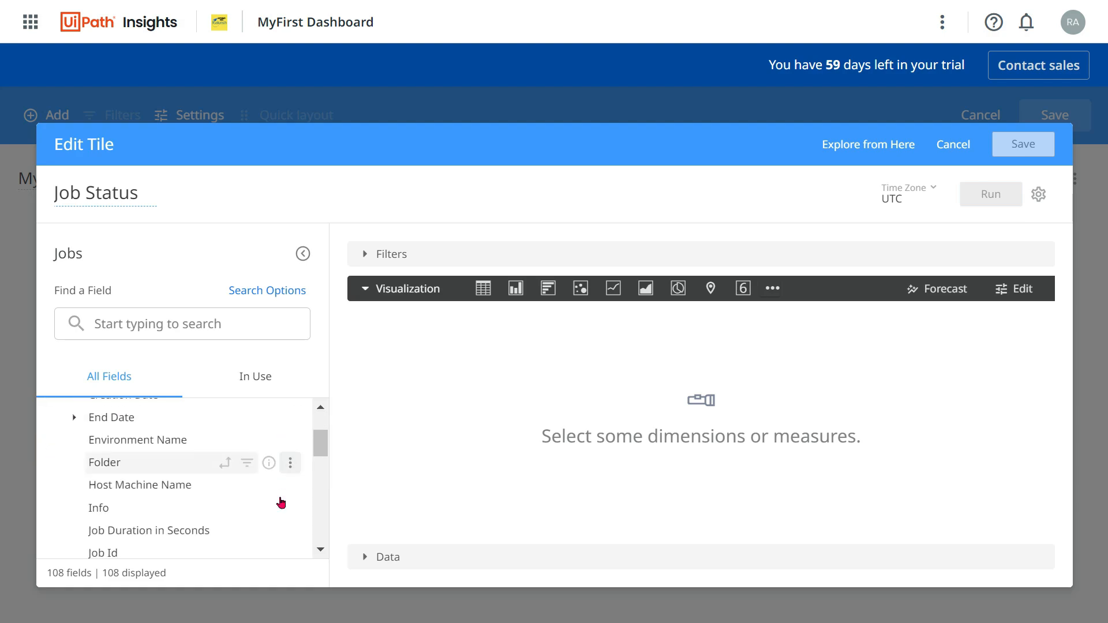
scroll(322, 456, up, 2)
drag(320, 427, 322, 438)
scroll(167, 470, up, 1)
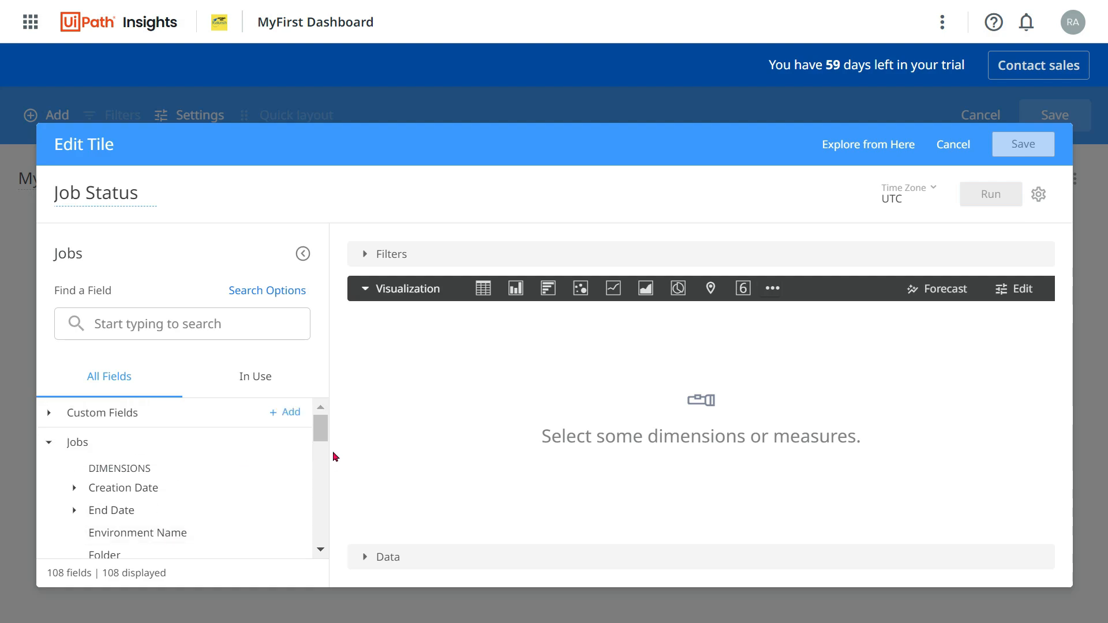
click(80, 491)
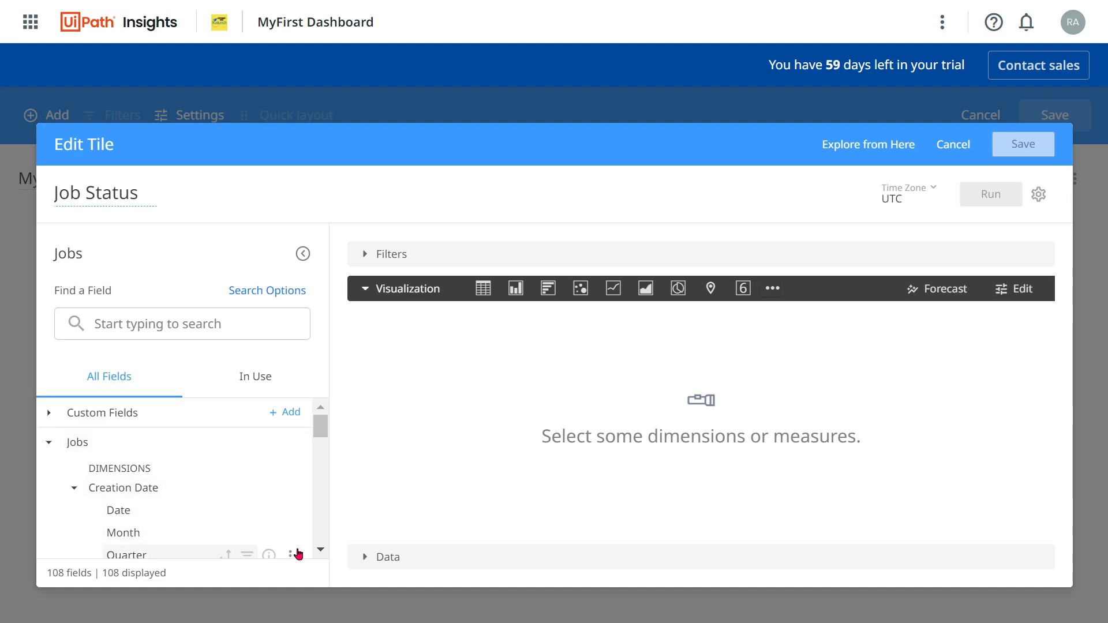
click(320, 549)
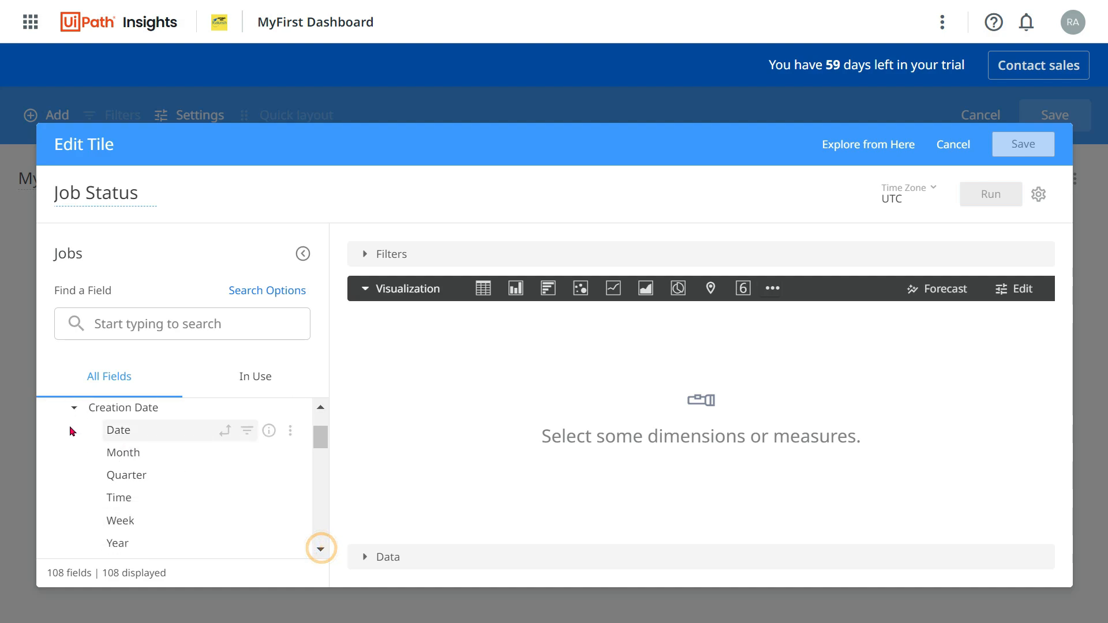
click(75, 415)
scroll(116, 456, up, 2)
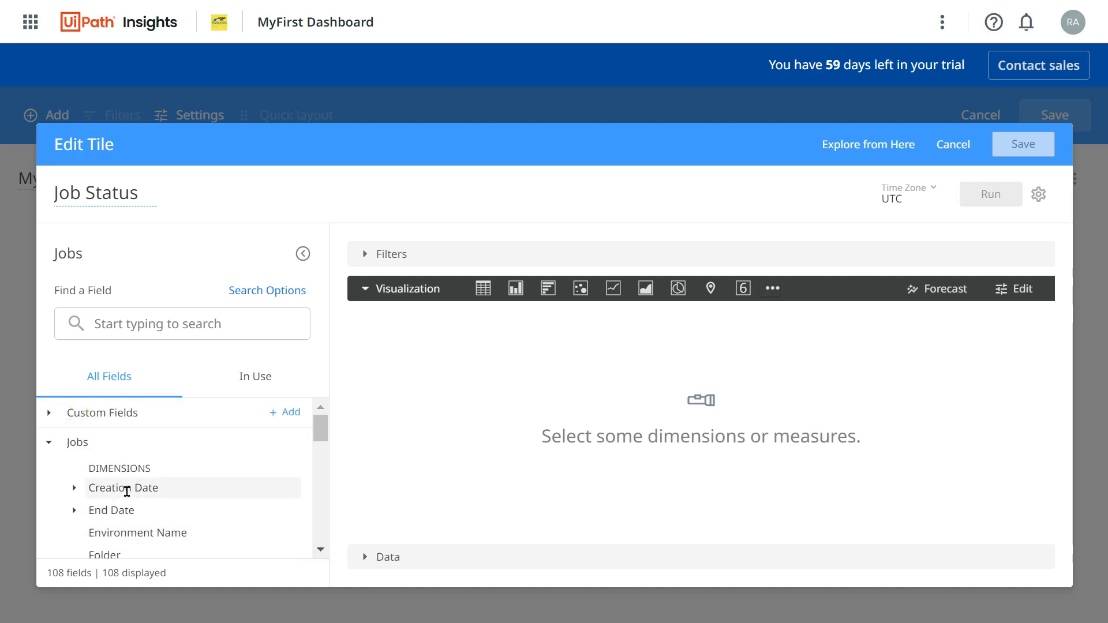
Add the Date dimension under Jobs Creation Date to the tile's data.
click(75, 490)
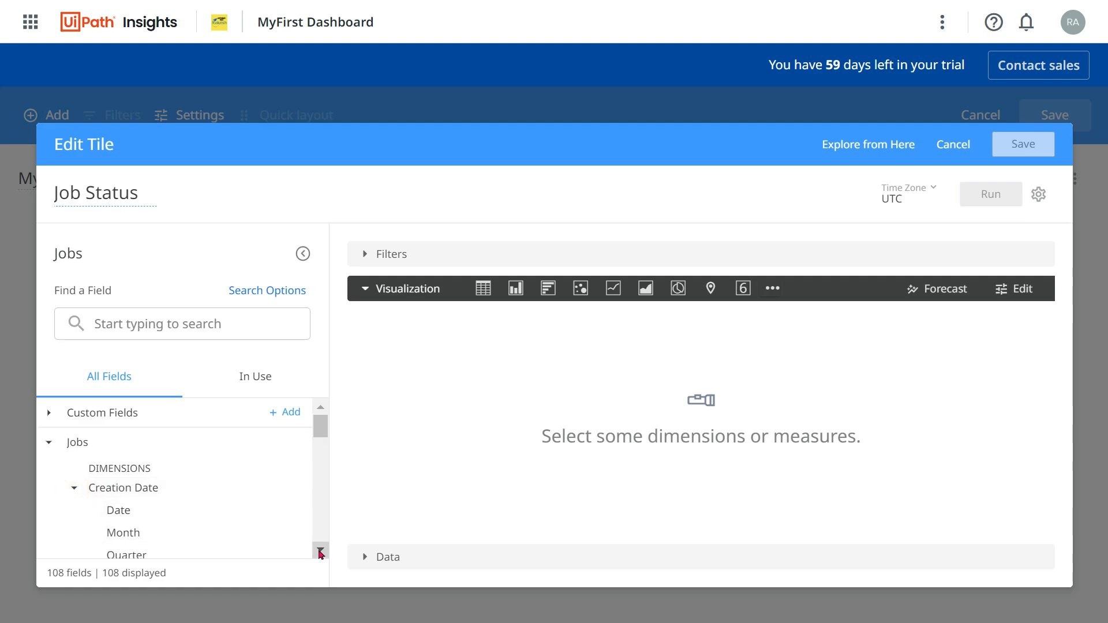
click(320, 549)
click(137, 474)
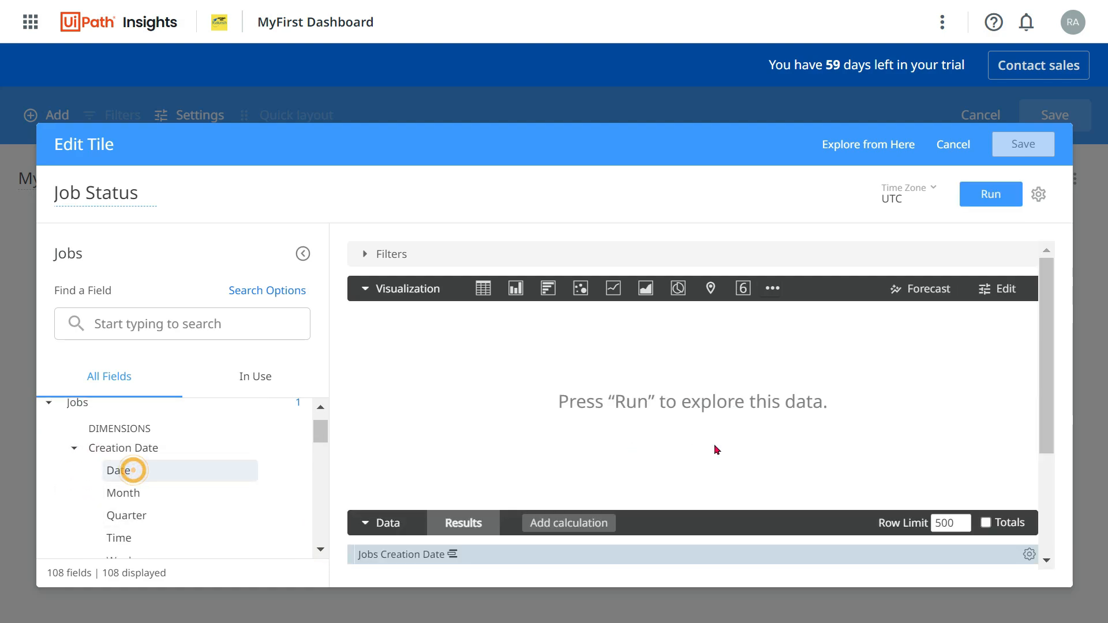
scroll(1056, 404, down, 2)
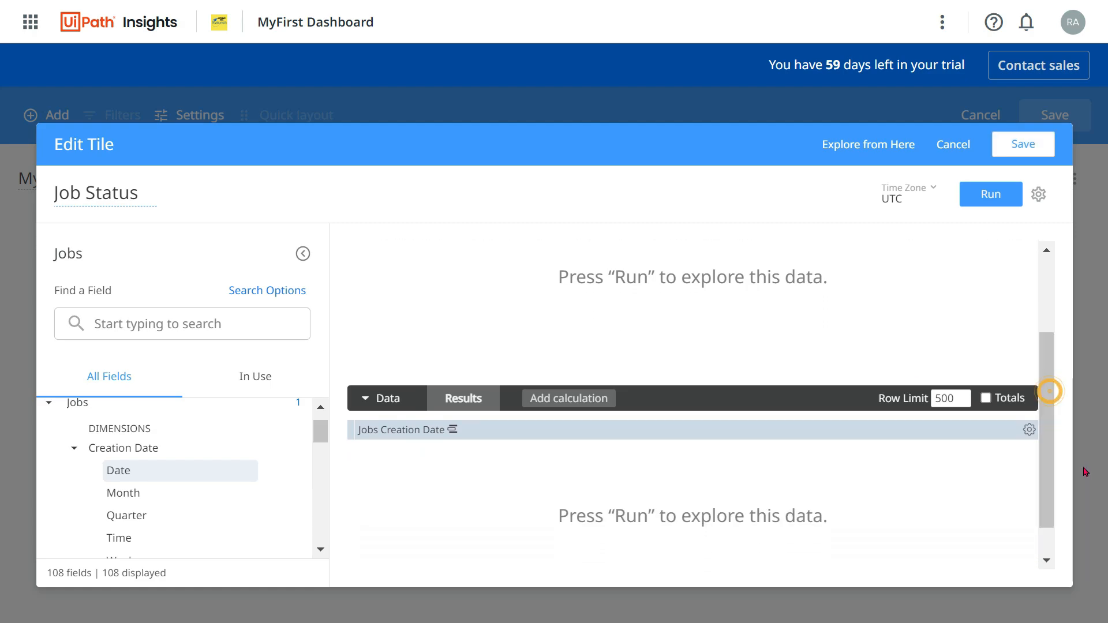
Remove the Creation Date's Date dimension from the tile's data and add it back, repeating the toggle.
click(132, 472)
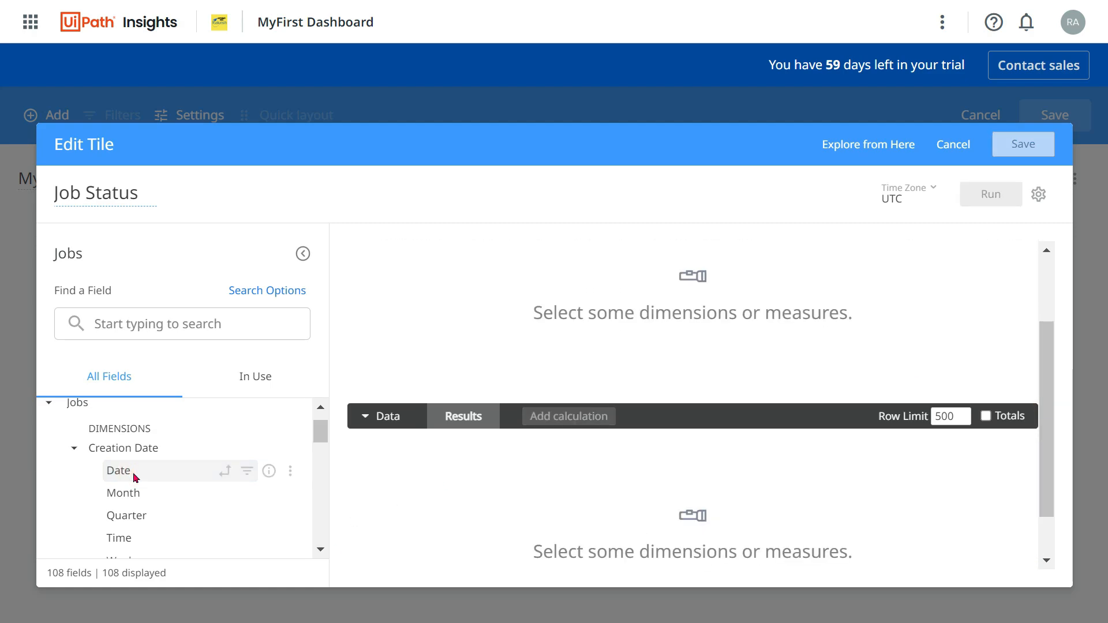
click(132, 472)
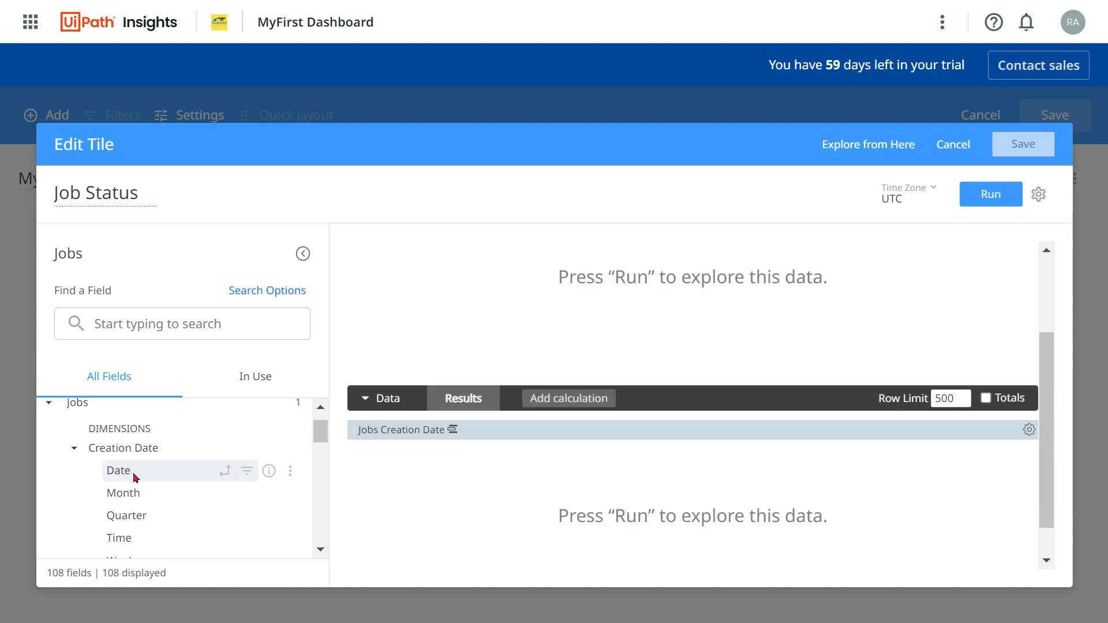
click(133, 472)
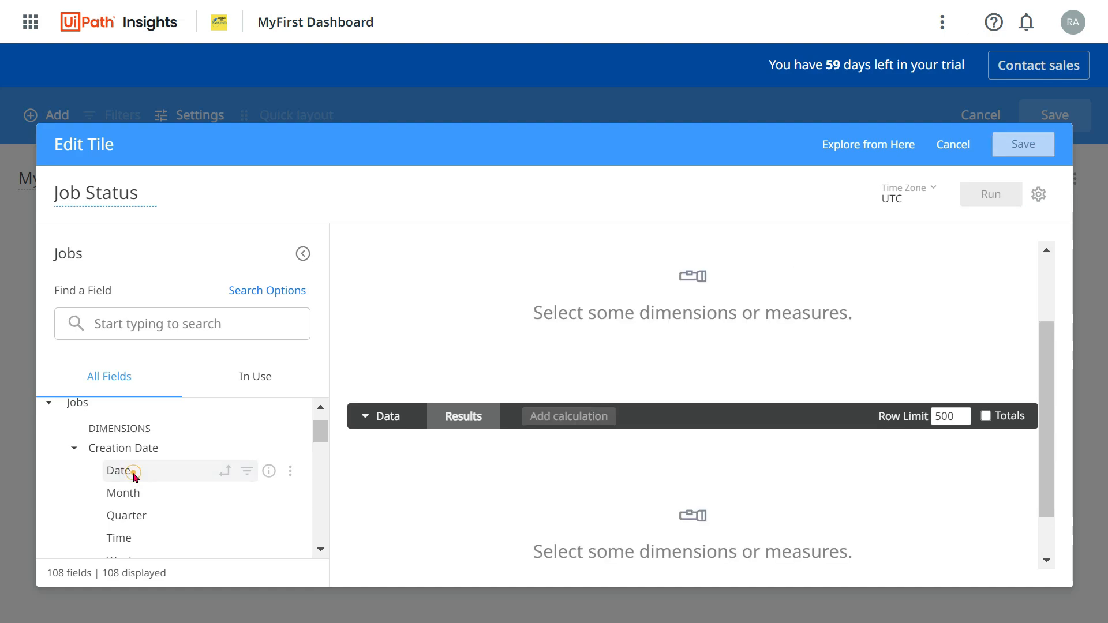
click(133, 472)
click(132, 472)
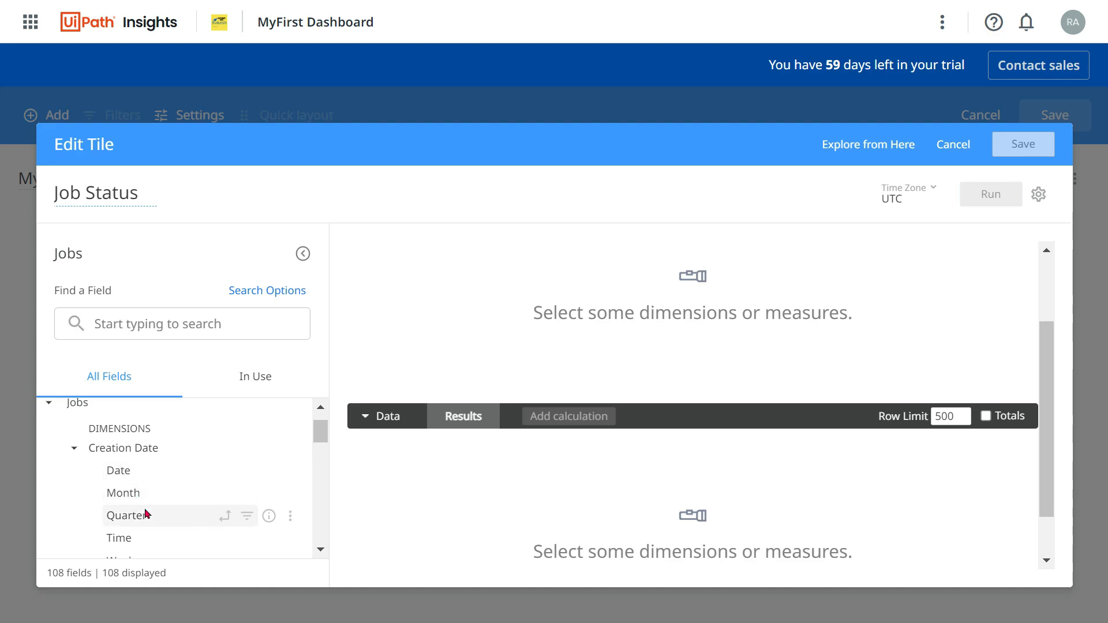
click(138, 471)
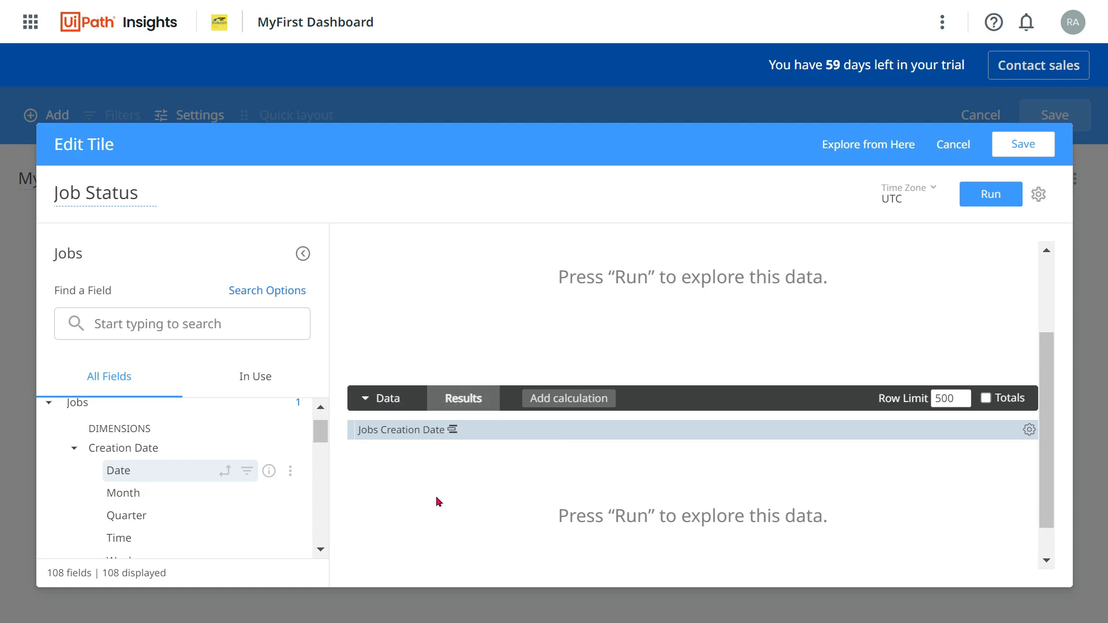
Run the tile's query to list the job creation dates.
scroll(649, 509, down, 1)
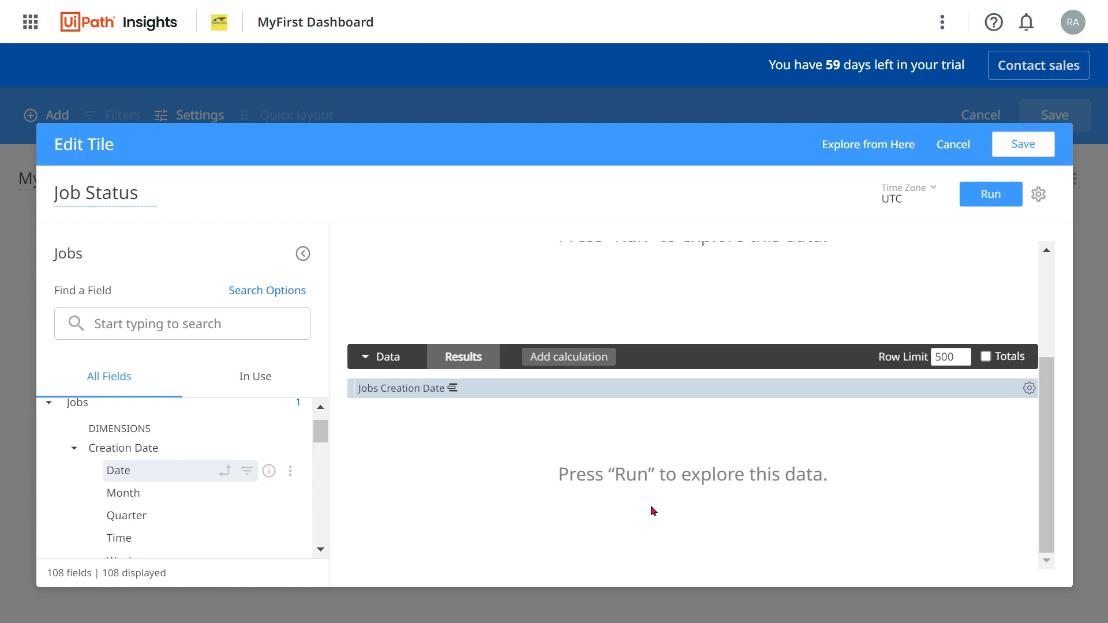
click(992, 198)
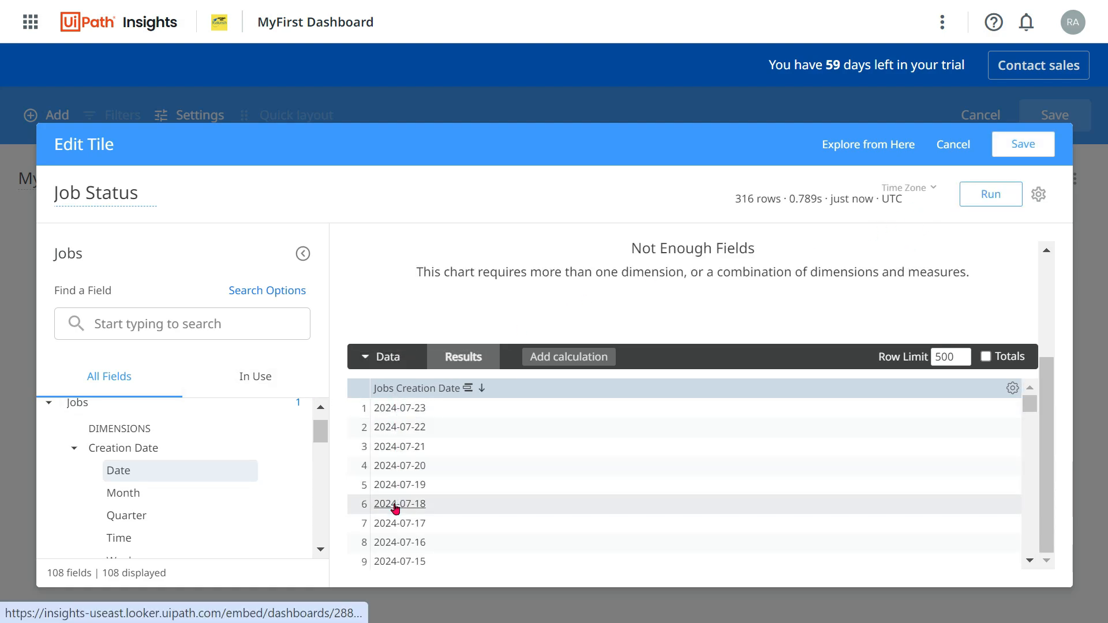
Add the Process Name dimension from the Jobs fields to the tile's data and rerun the query.
scroll(394, 514, down, 2)
scroll(395, 519, down, 4)
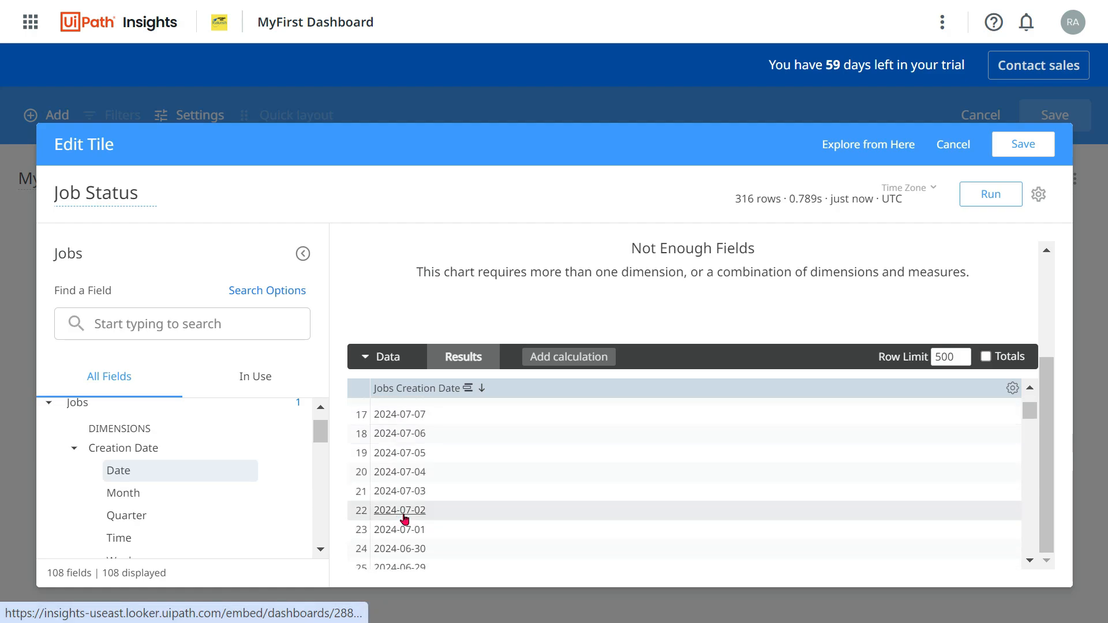
scroll(404, 519, down, 7)
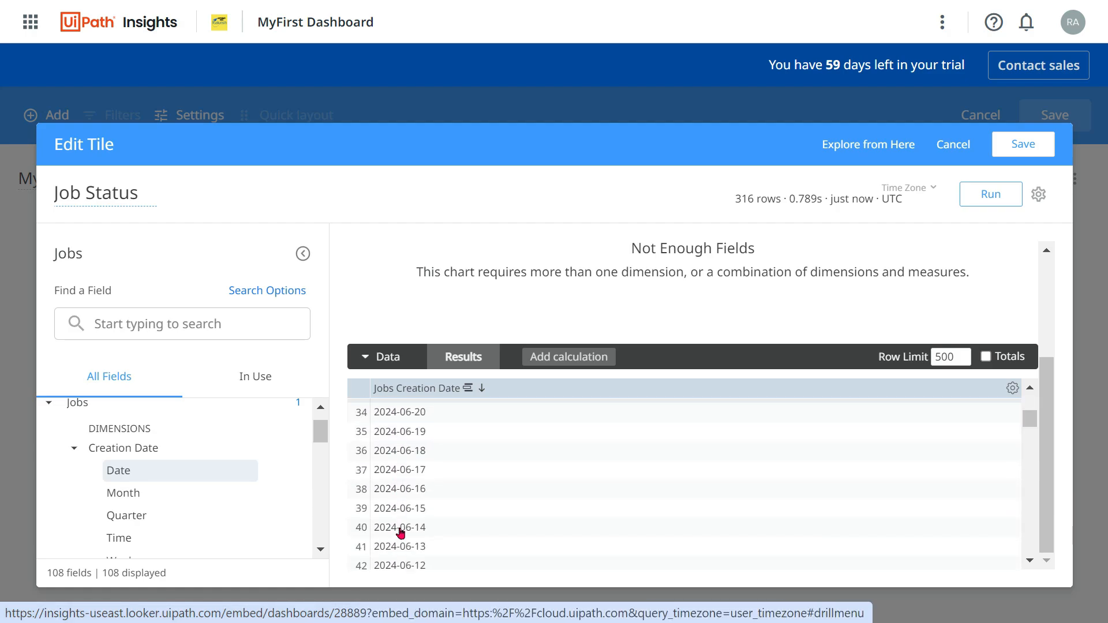
scroll(400, 532, up, 10)
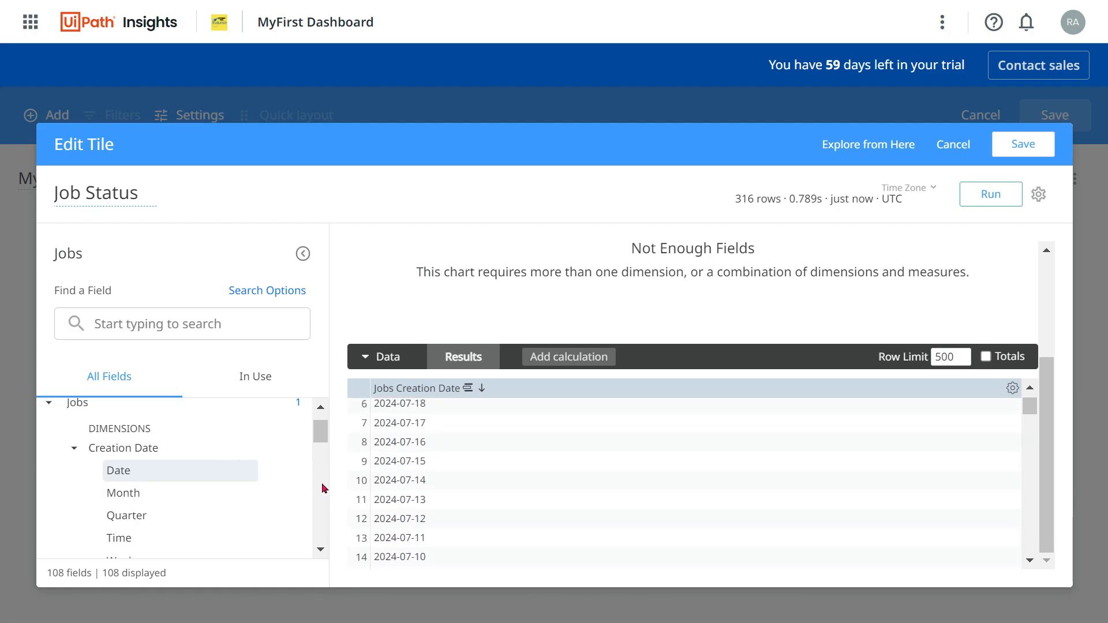
scroll(312, 502, up, 1)
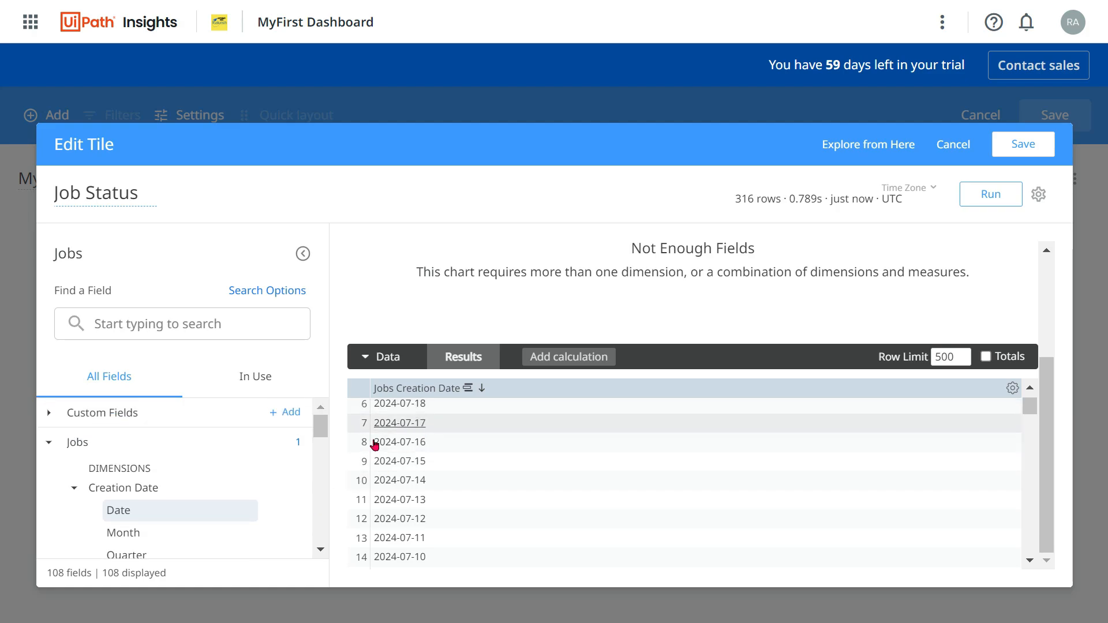
click(320, 548)
drag(321, 549, 321, 549)
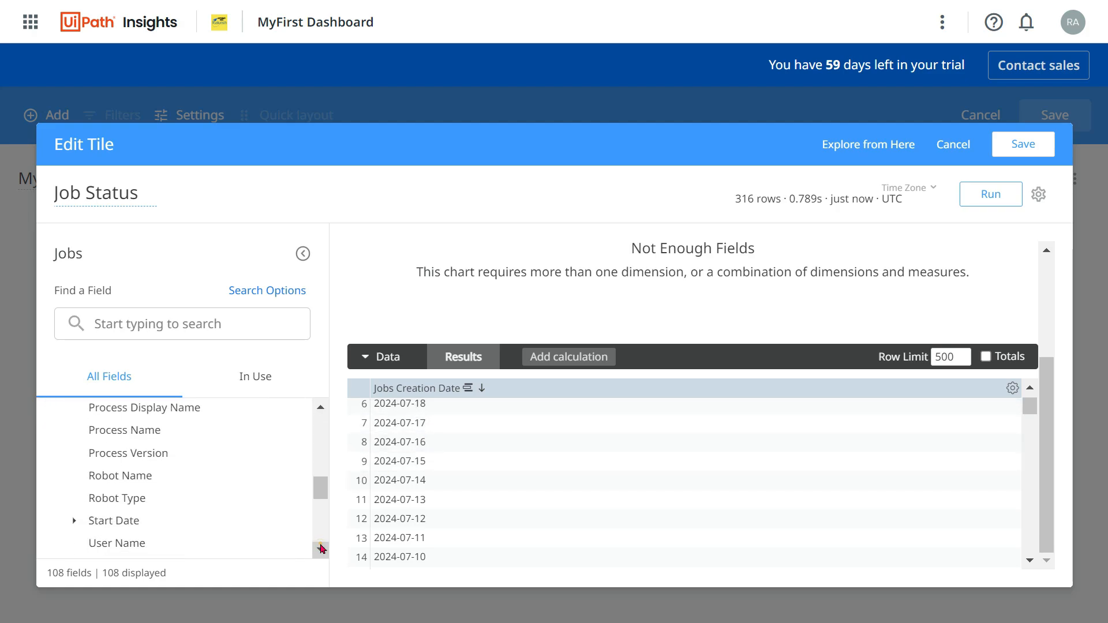
click(130, 430)
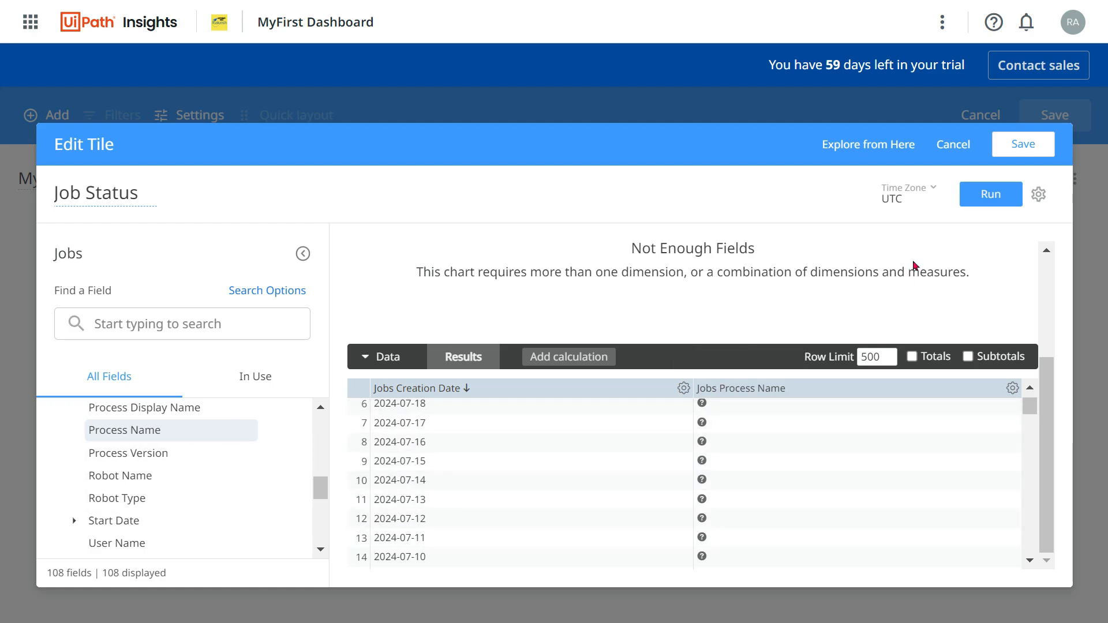
click(979, 203)
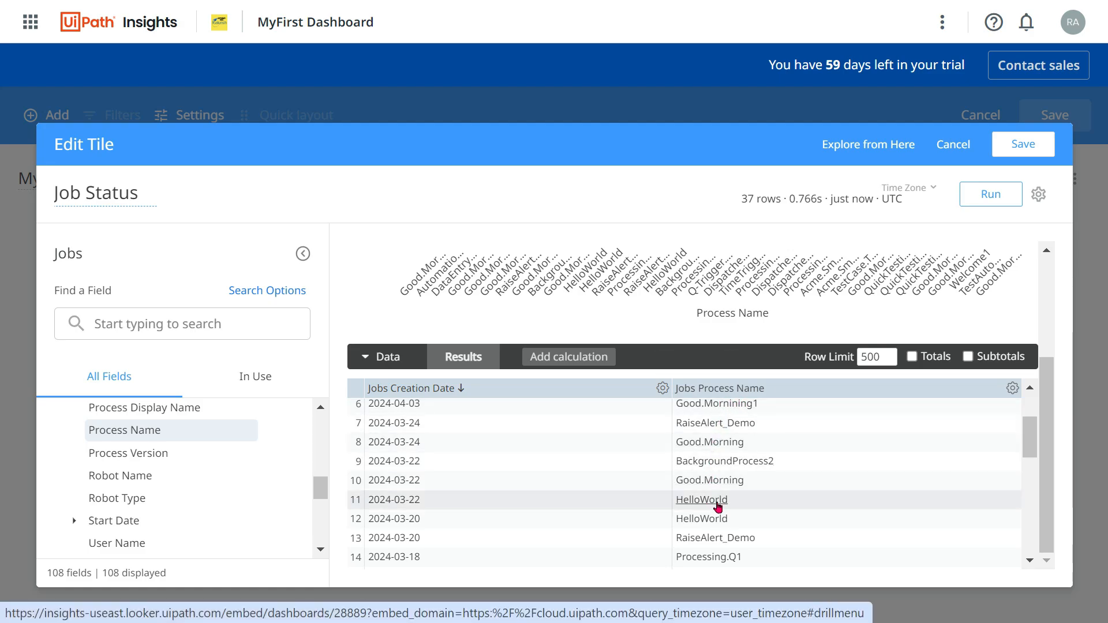
Move the Process Name column ahead of Creation Date in the results and rerun the query.
scroll(563, 519, down, 3)
scroll(515, 511, up, 5)
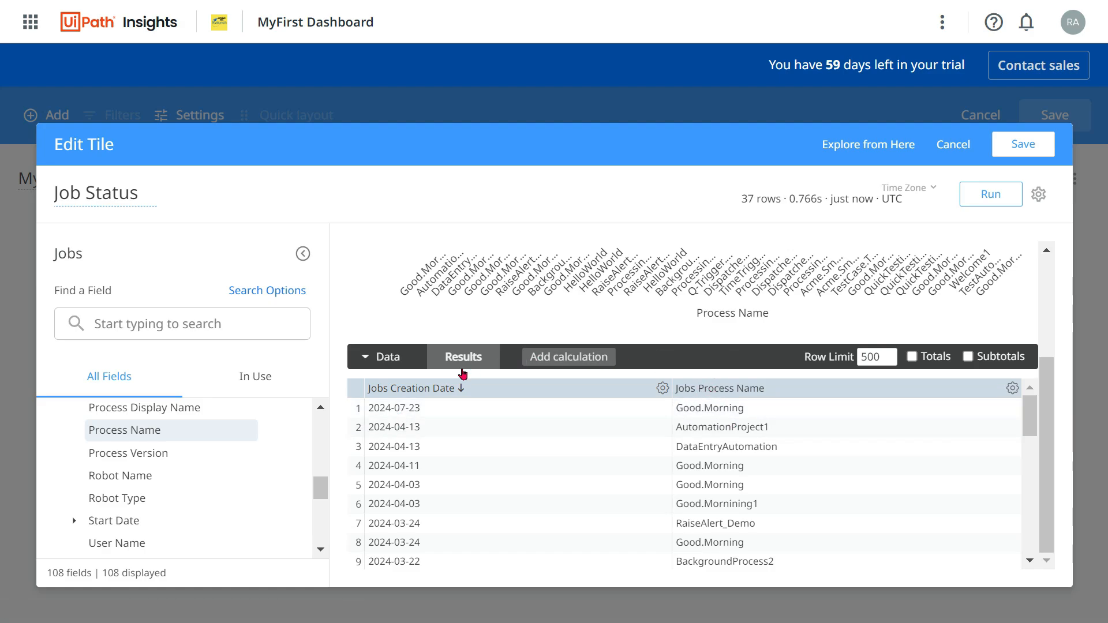
drag(700, 392, 425, 417)
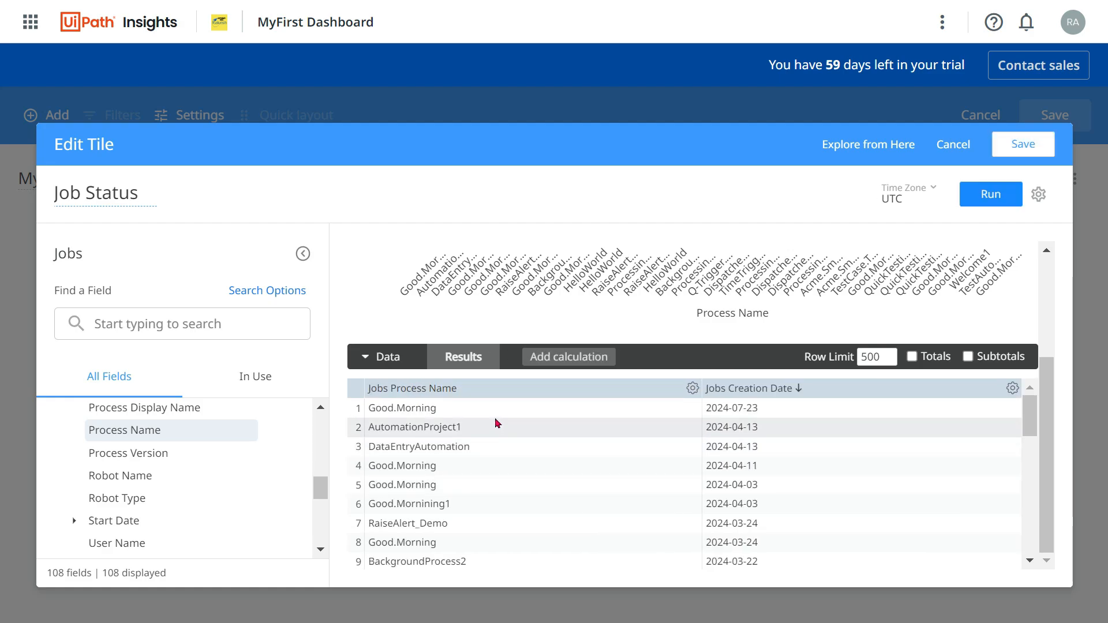
click(992, 196)
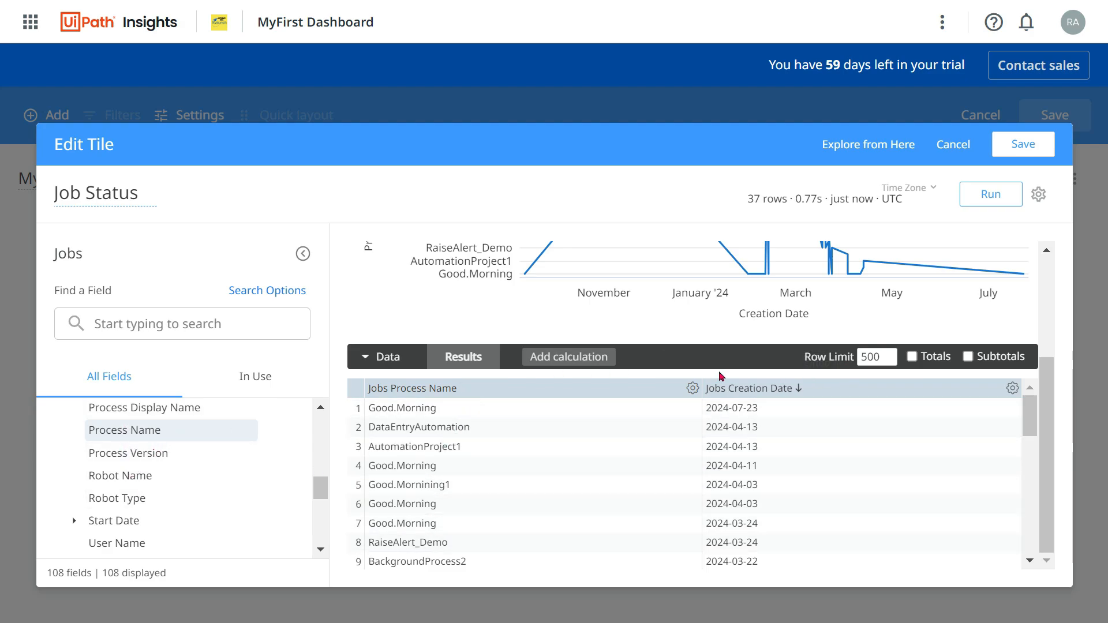
Examine the process names and creation dates in the results and compare them with the line chart.
scroll(777, 484, down, 4)
scroll(777, 484, up, 2)
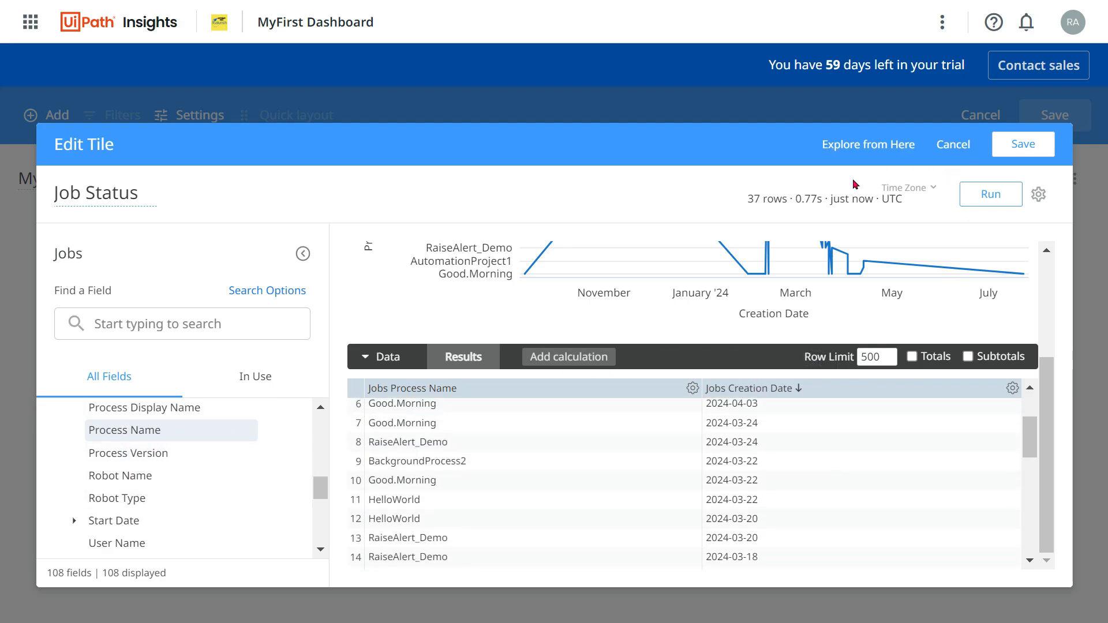
scroll(662, 475, up, 5)
scroll(426, 522, down, 2)
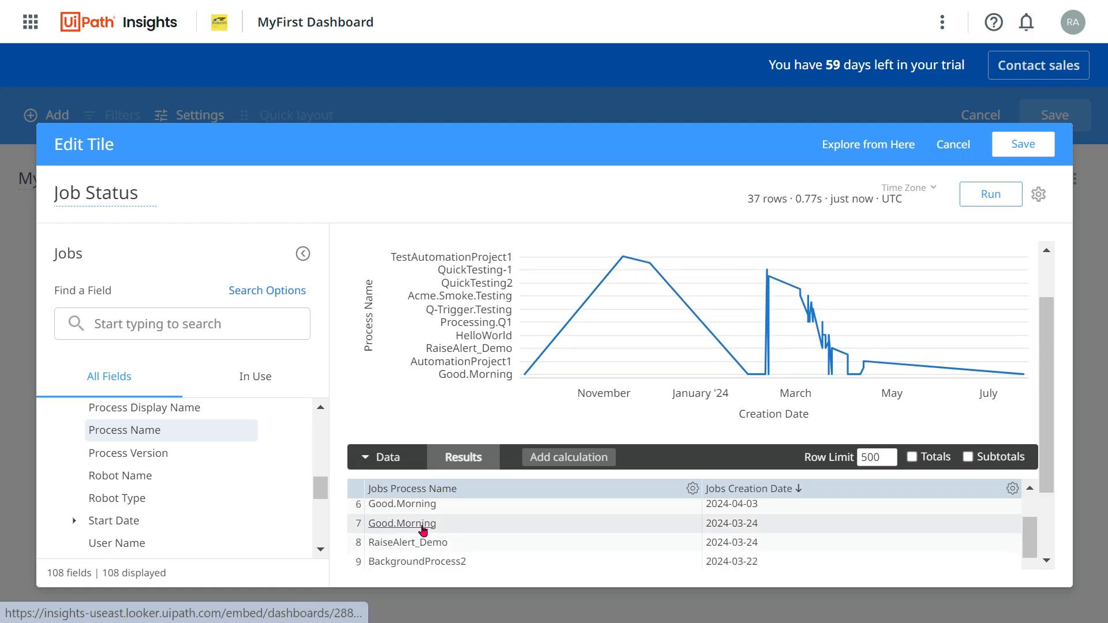
scroll(786, 549, down, 3)
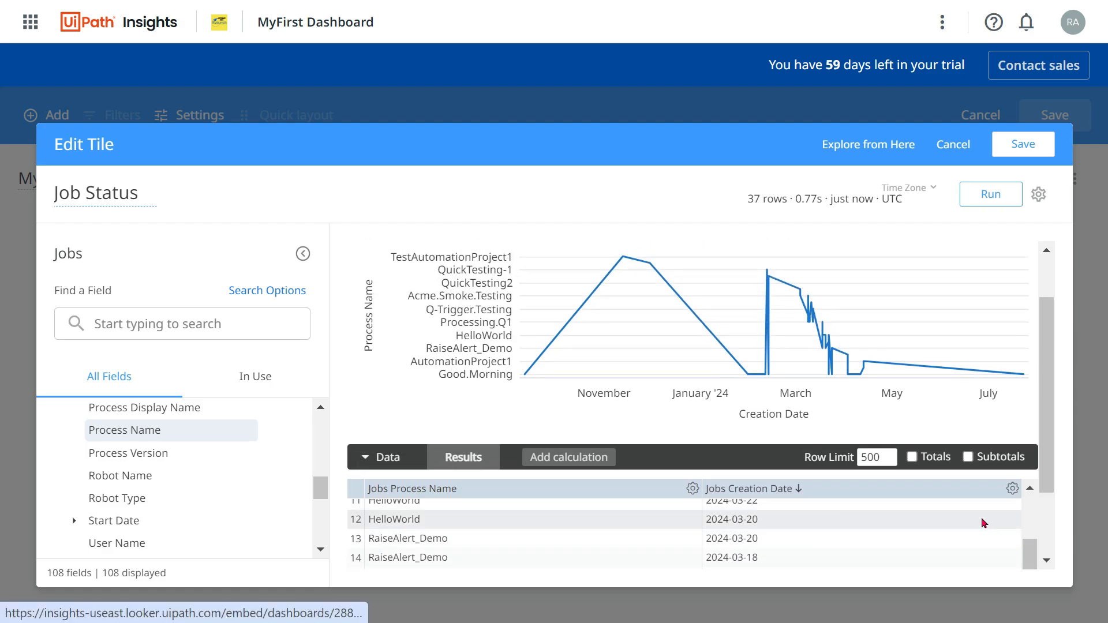
scroll(1041, 492, down, 2)
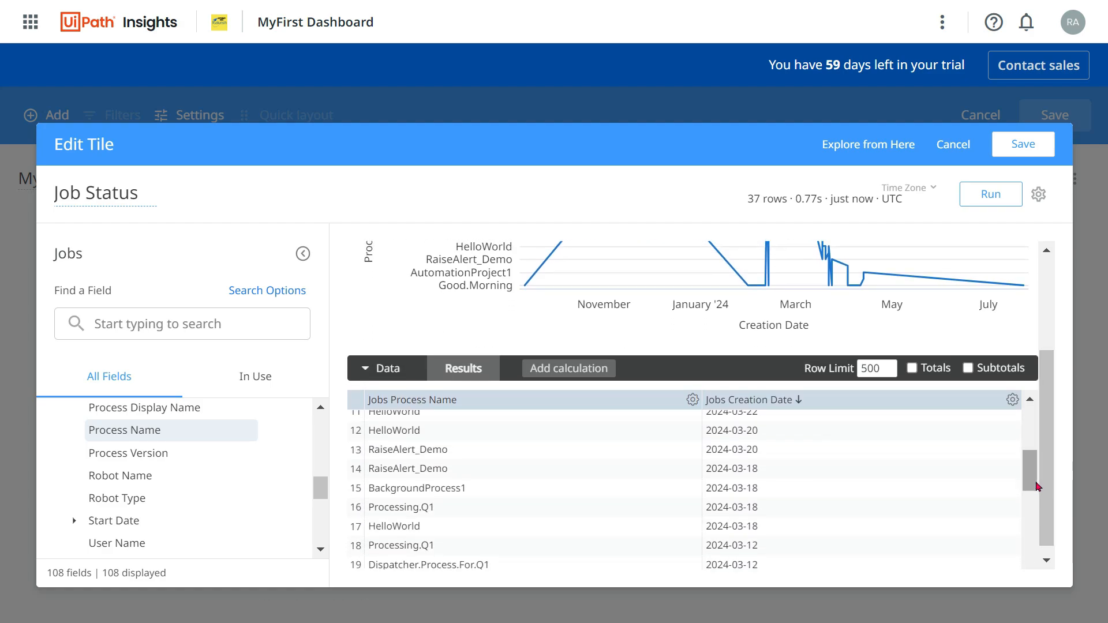
drag(1034, 472, 1036, 424)
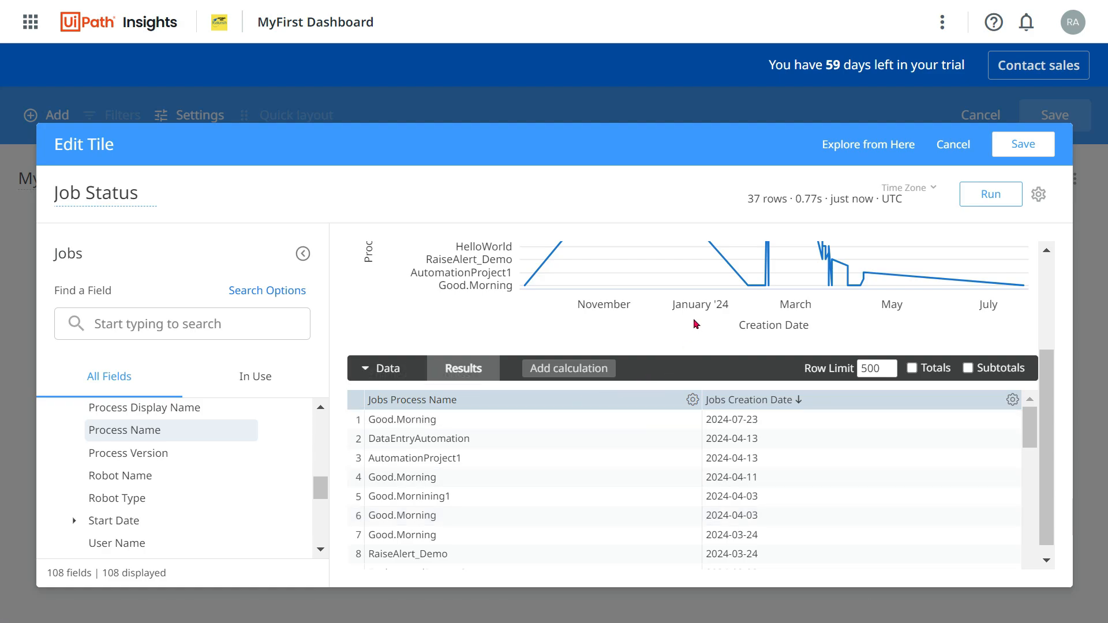
scroll(696, 324, up, 3)
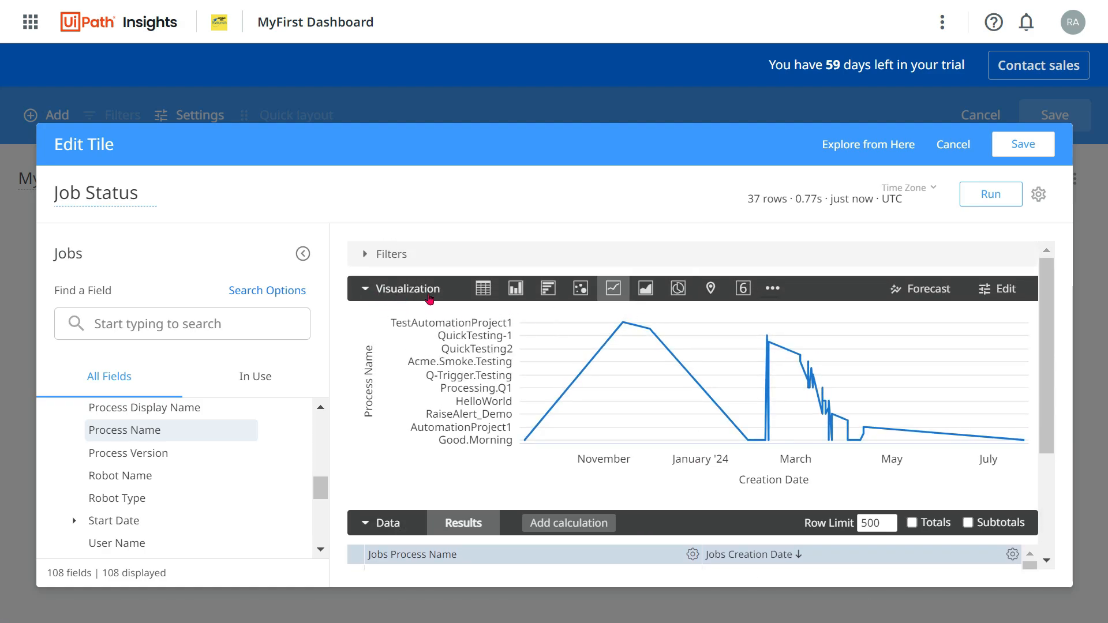
scroll(573, 425, down, 3)
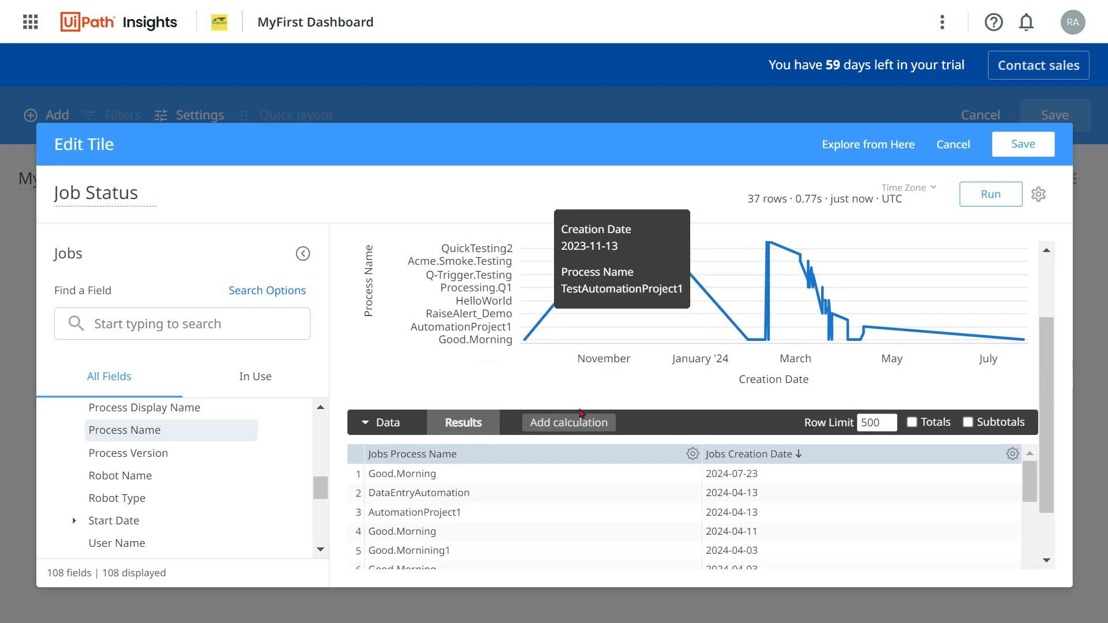
scroll(601, 447, down, 2)
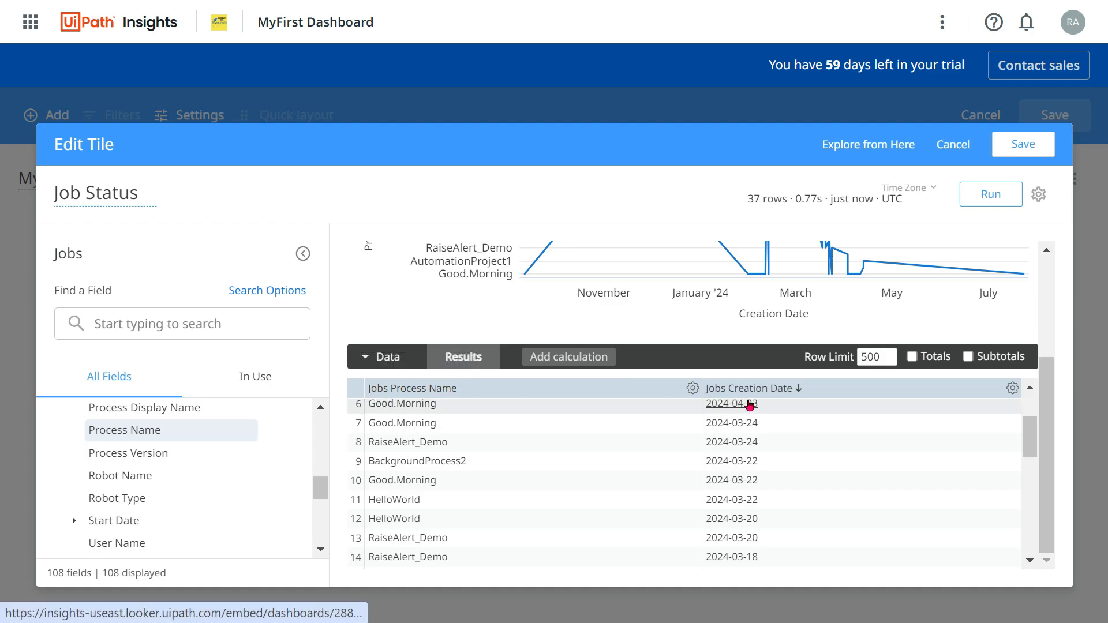
scroll(601, 475, up, 3)
scroll(710, 344, up, 3)
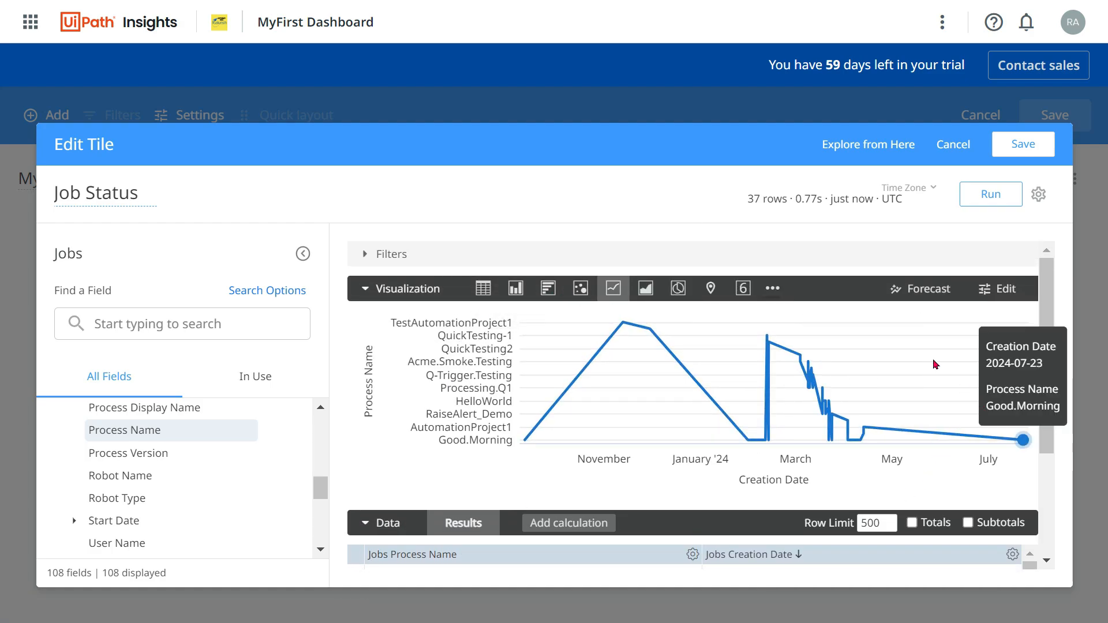
Switch the tile's visualization to a table and look through its rows.
click(484, 288)
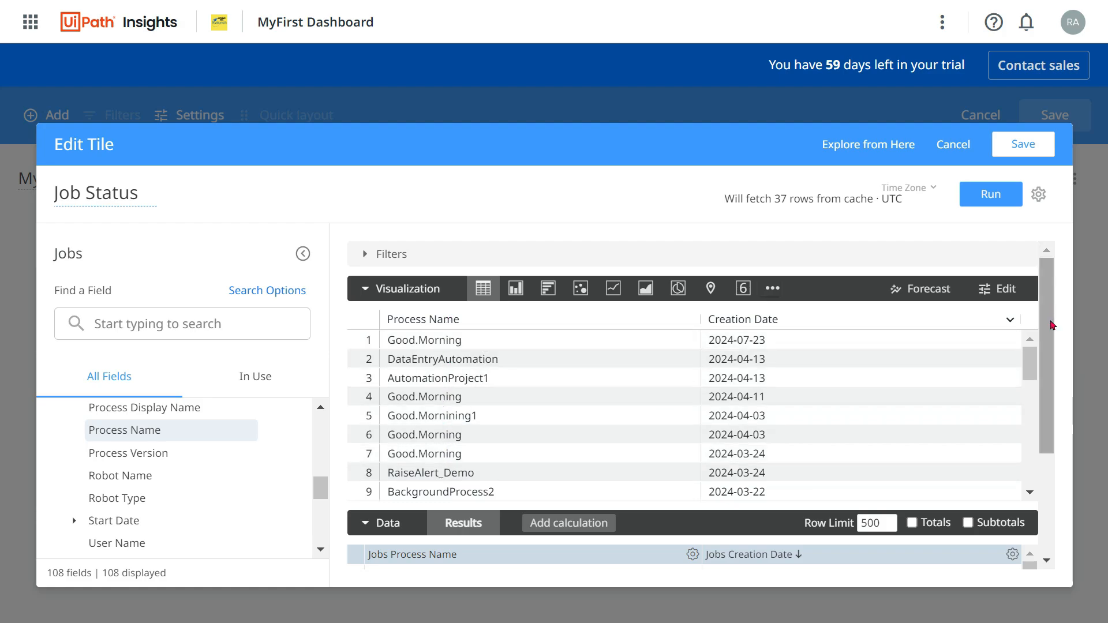
drag(1031, 366, 1032, 478)
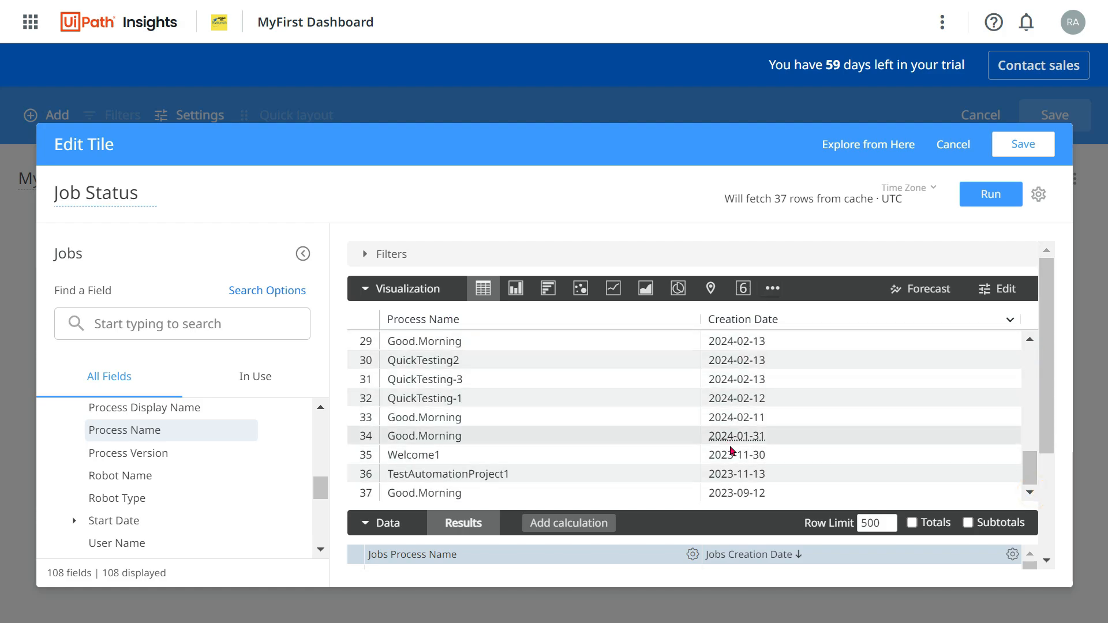
drag(1030, 469, 984, 351)
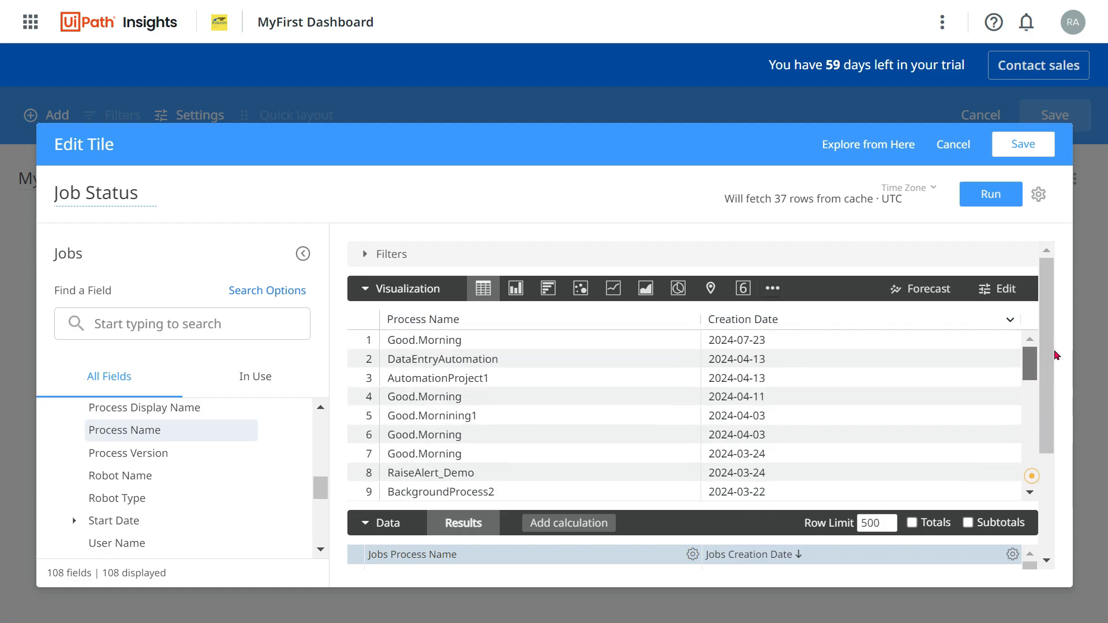
Change the visualization to a column chart and rerun the query with Creation Date placed before Process Name.
click(516, 293)
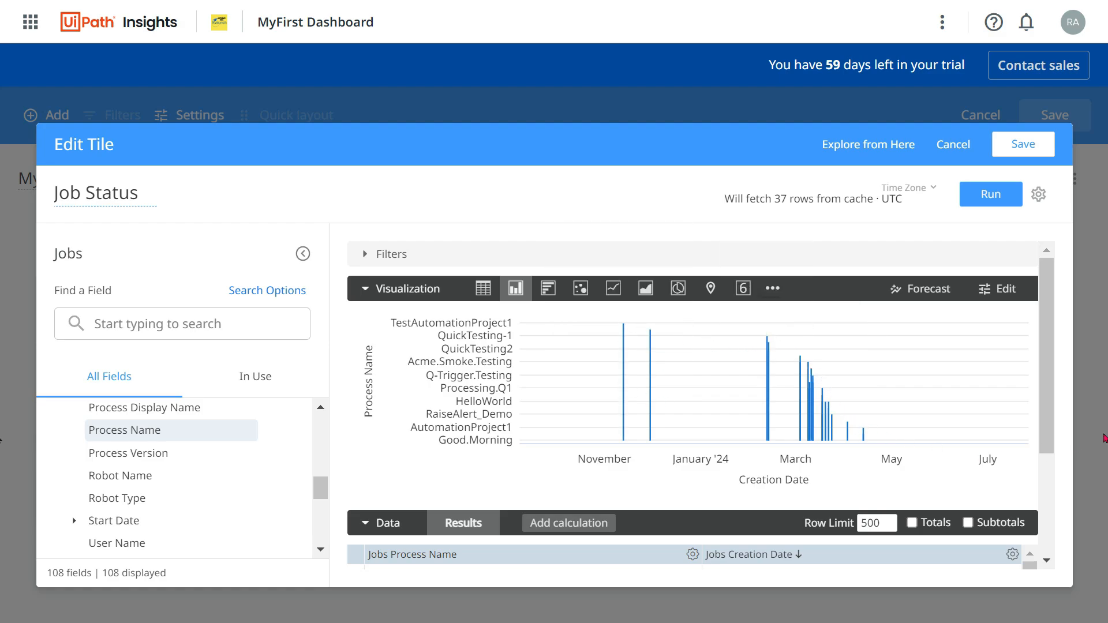
drag(1047, 420, 1042, 508)
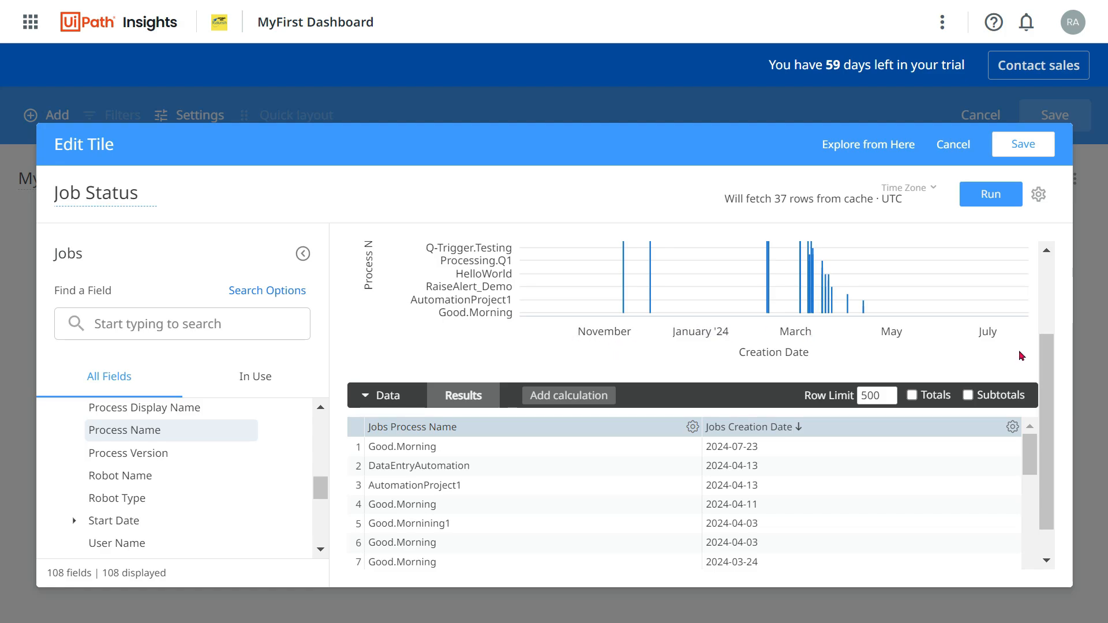
drag(750, 425, 434, 427)
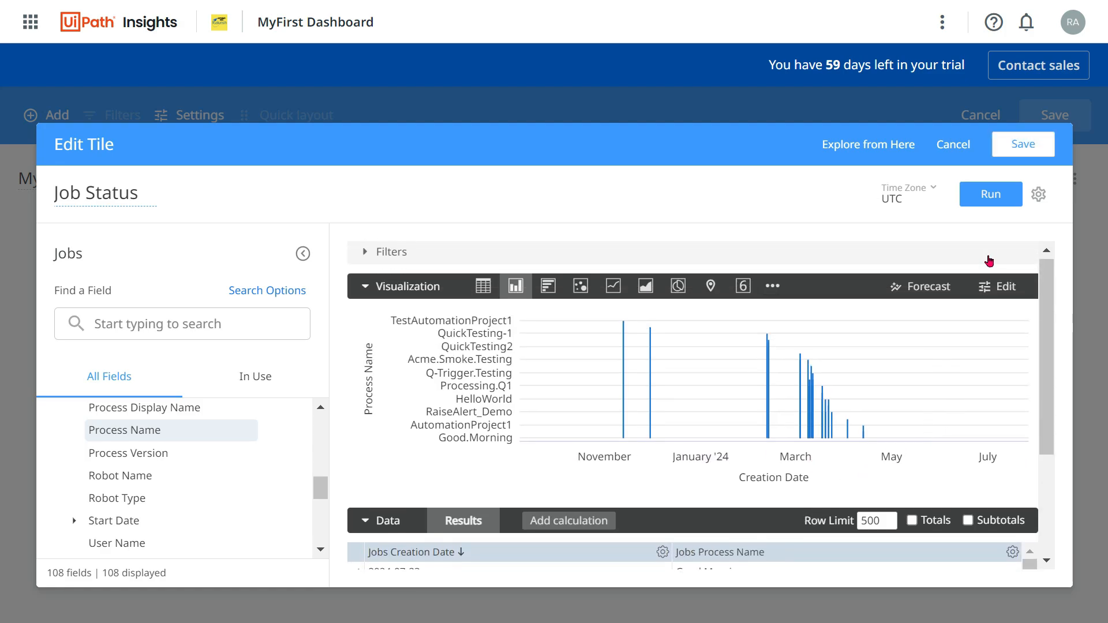
click(989, 197)
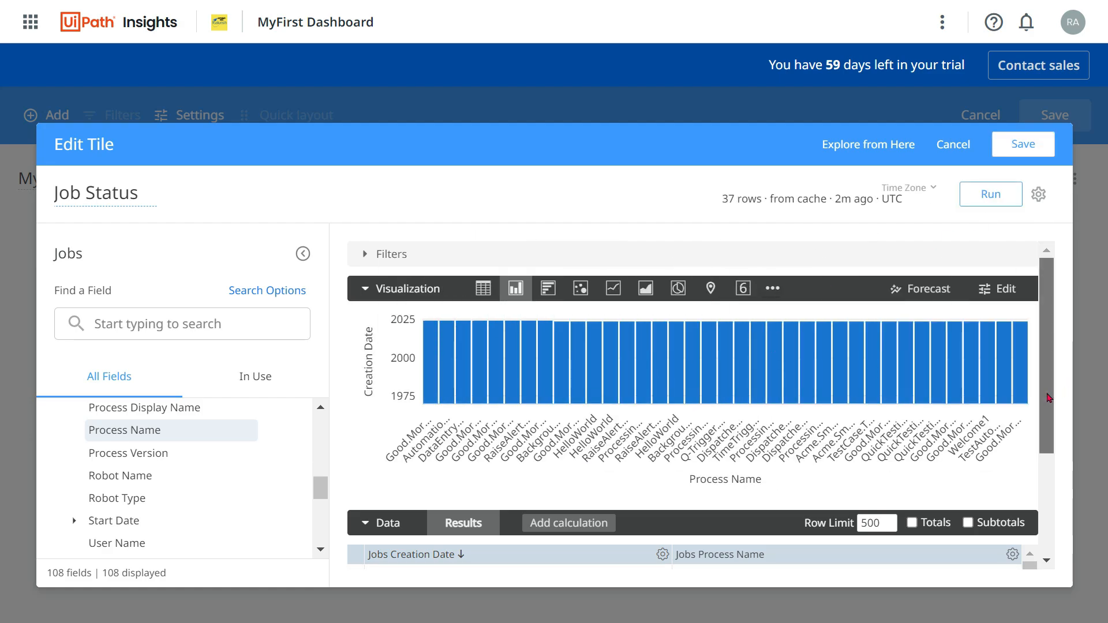
Reorder the results columns so that Process Name comes before Creation Date.
scroll(1047, 398, down, 2)
scroll(1040, 371, up, 2)
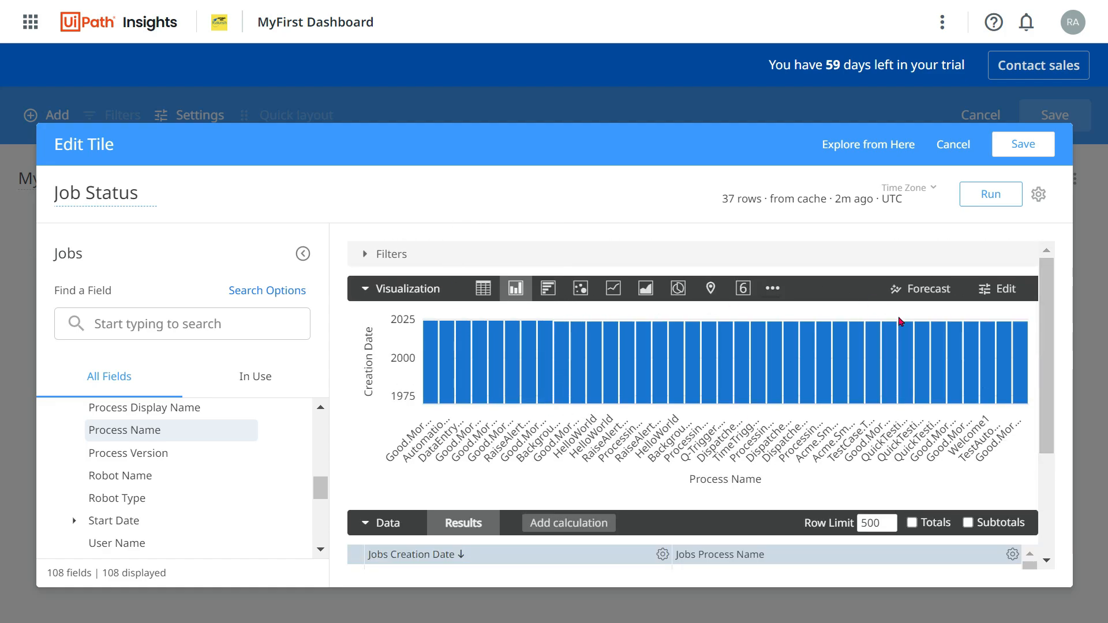
scroll(1049, 399, down, 2)
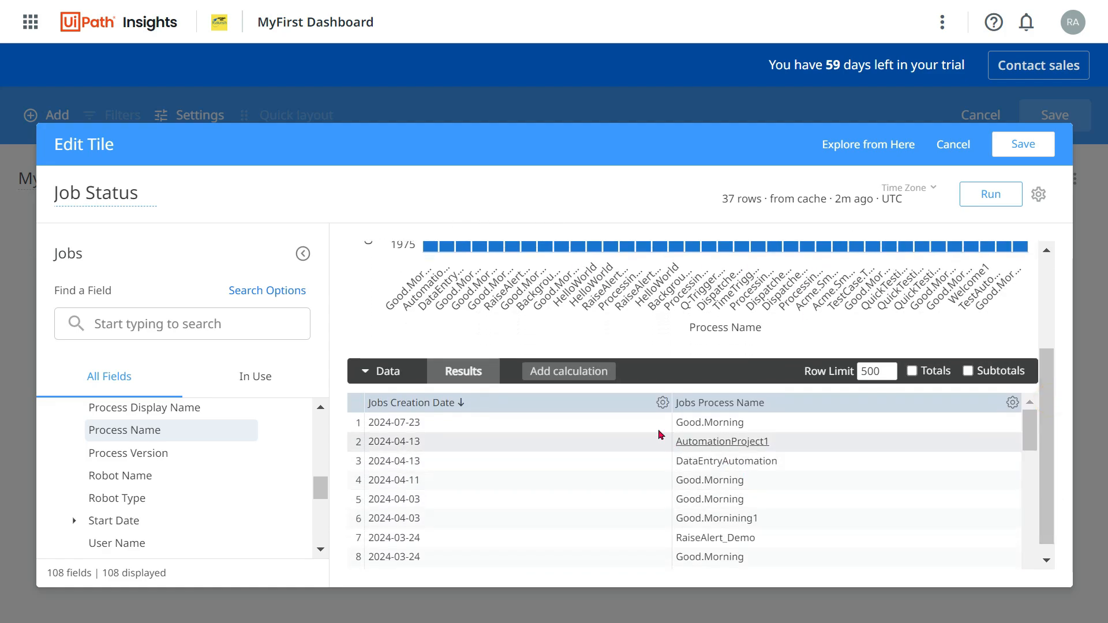
scroll(321, 500, up, 10)
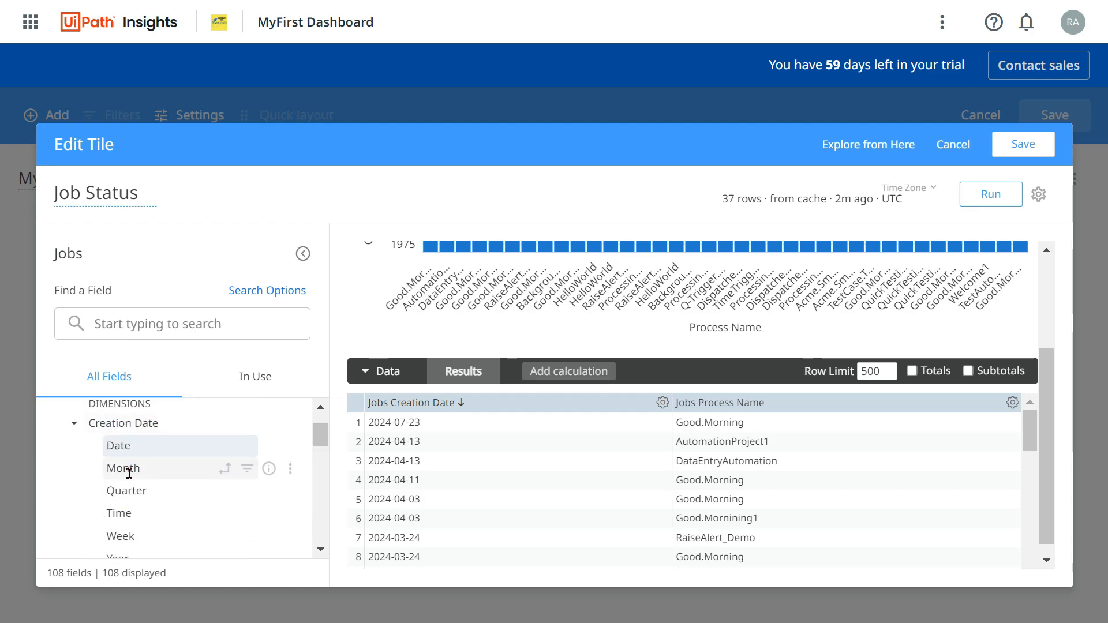
drag(788, 404, 496, 405)
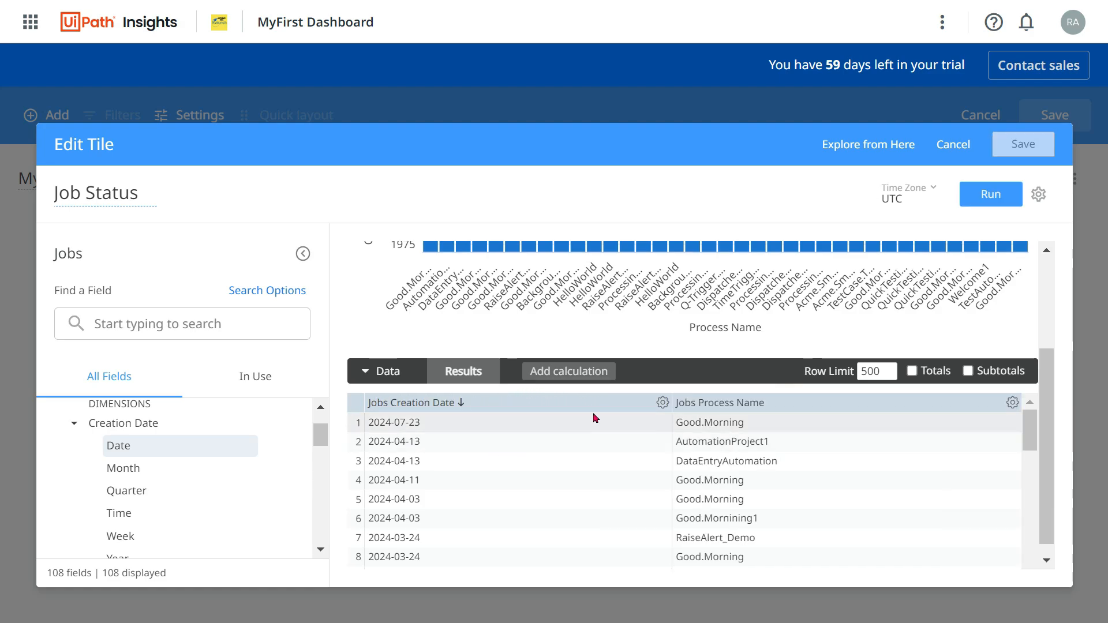
drag(756, 403, 461, 417)
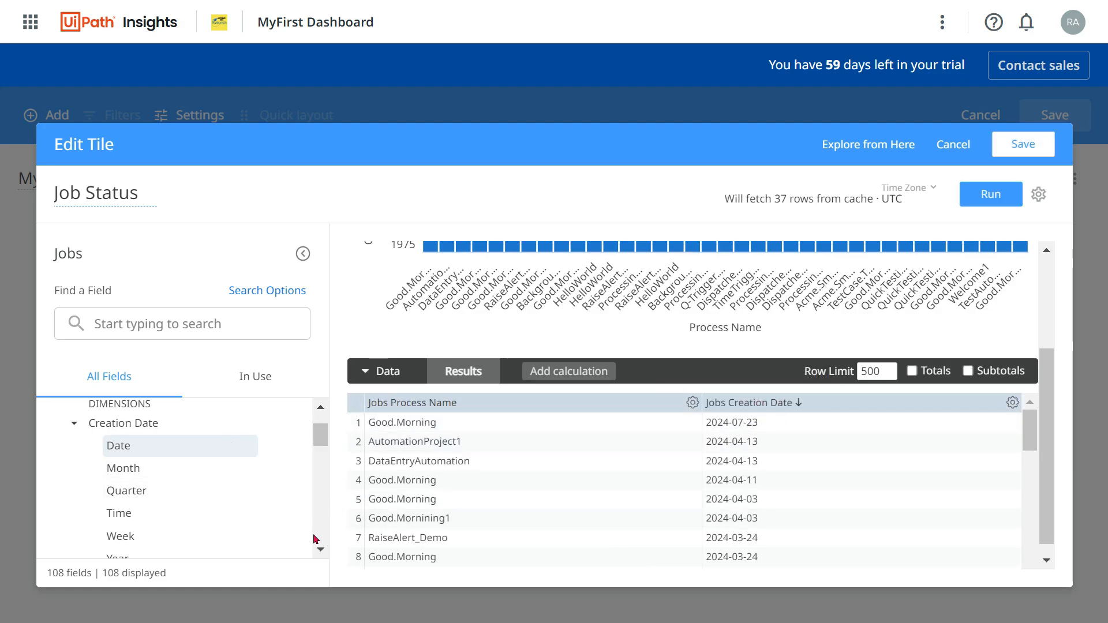
Look through the Jobs dimensions, collapsing and re-expanding the Creation Date group.
scroll(319, 554, down, 3)
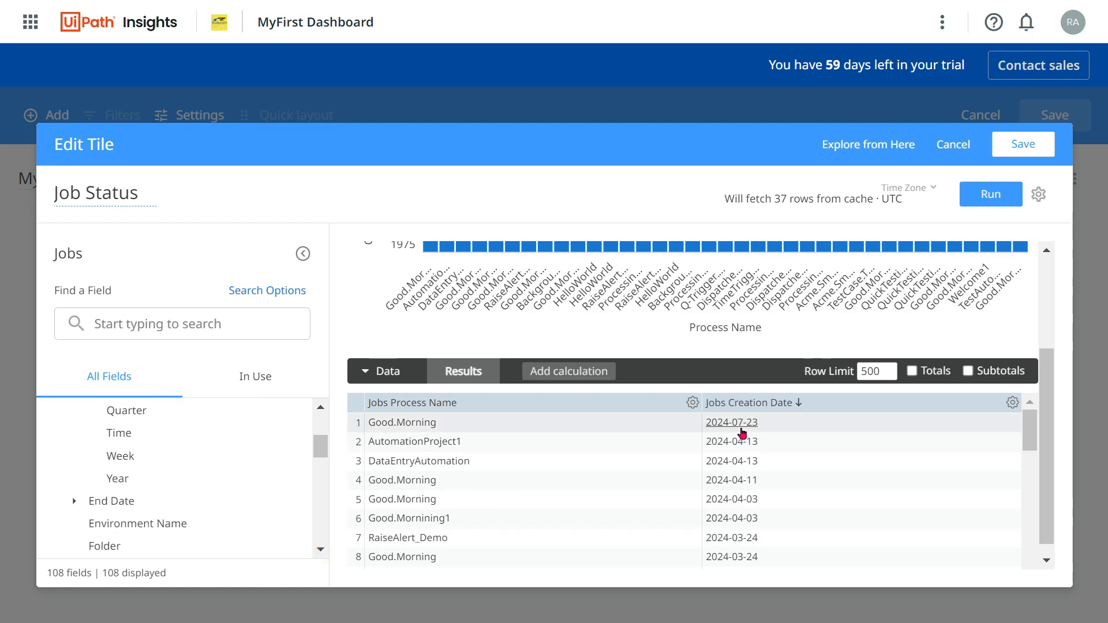
scroll(320, 447, up, 4)
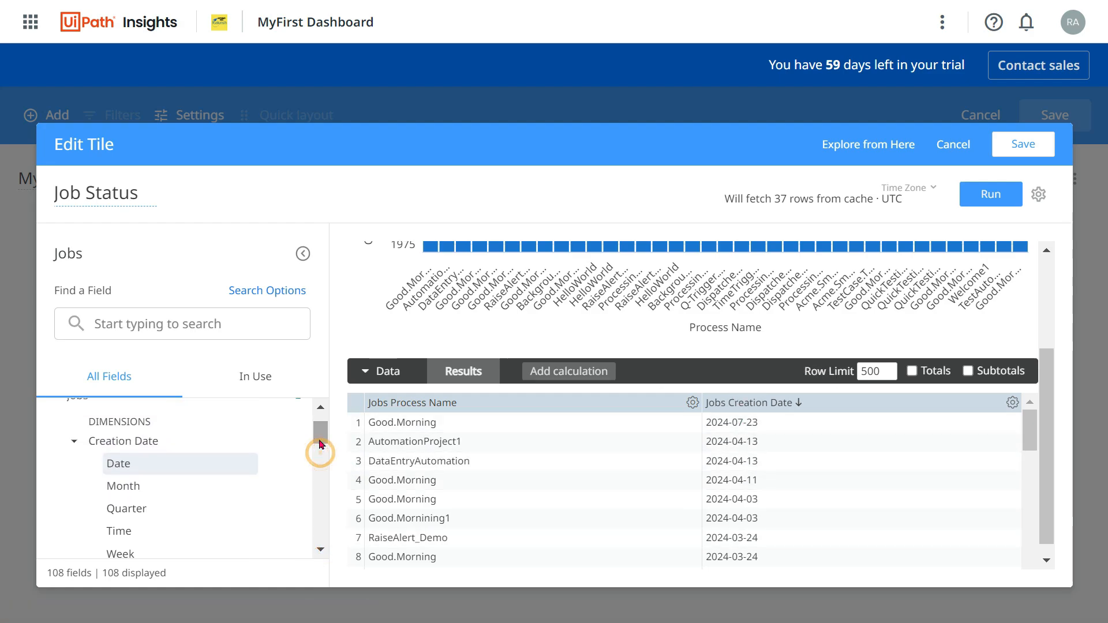
click(128, 442)
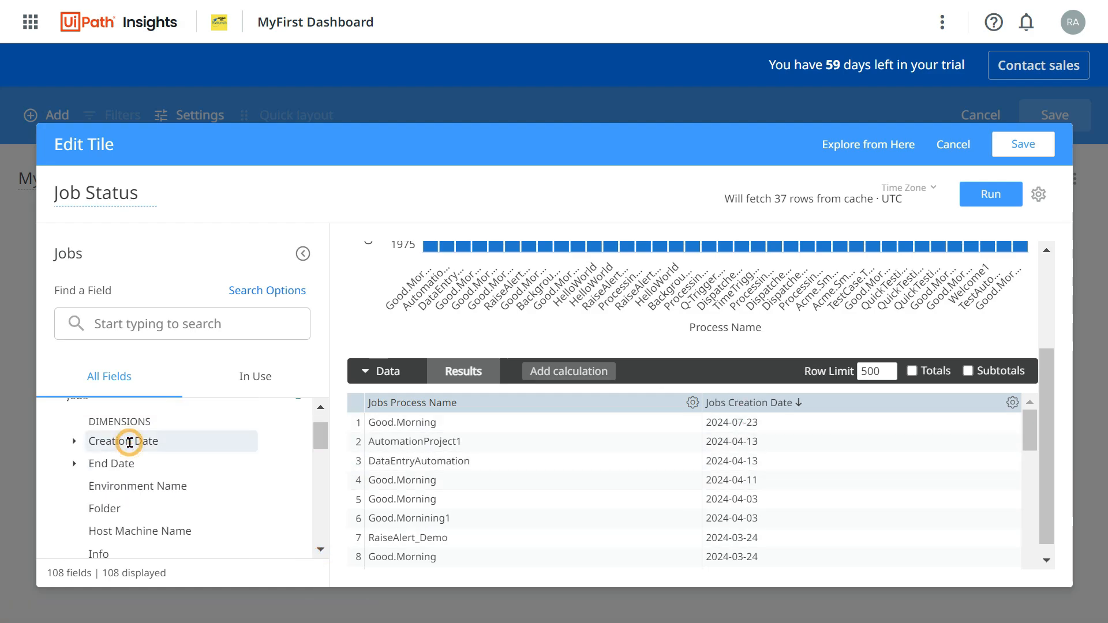
click(160, 443)
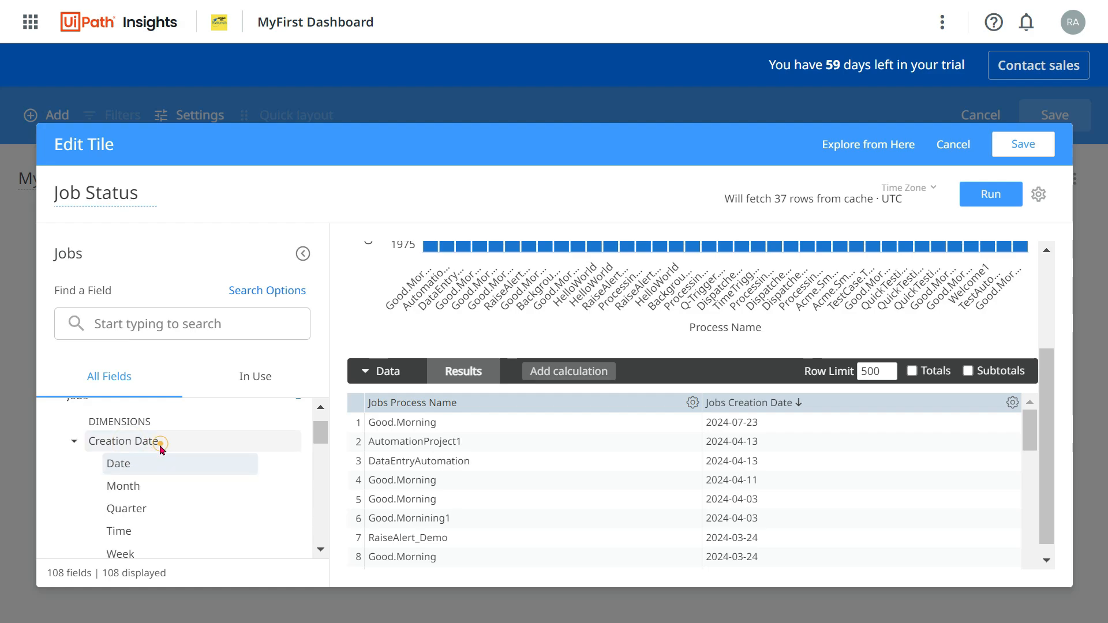
Add the Time field of Creation Date to the tile, run the query, and remove the Date field.
click(137, 526)
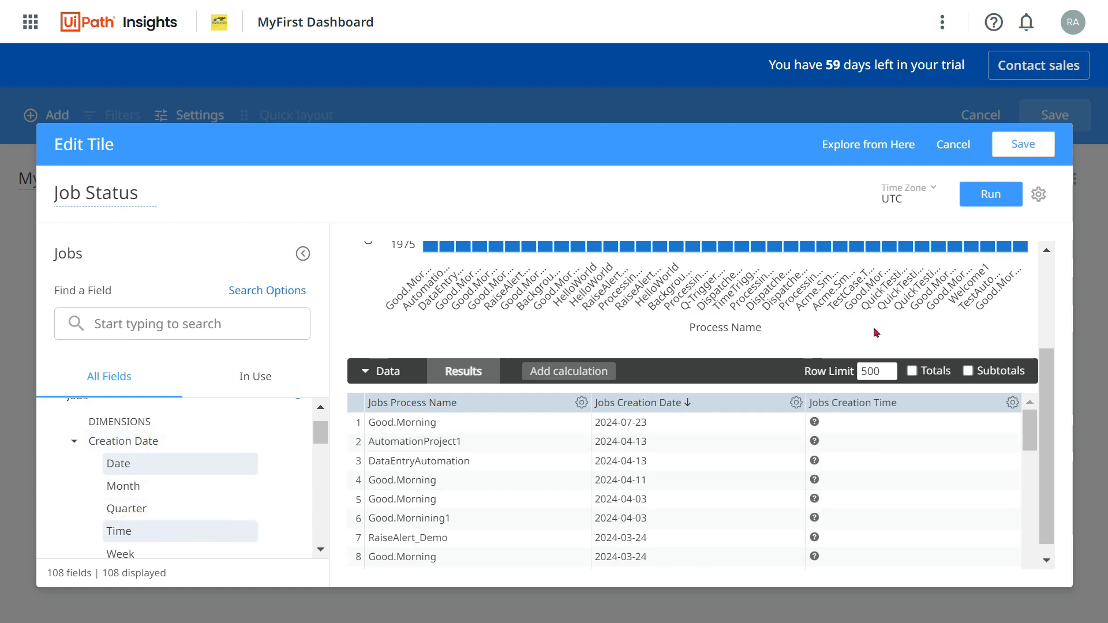
click(983, 196)
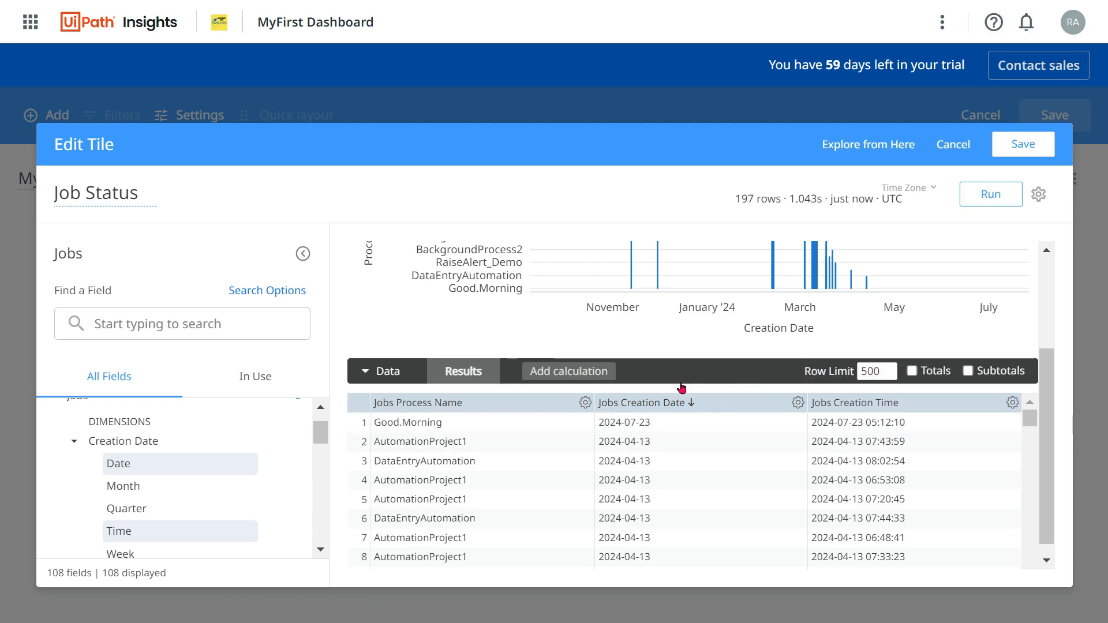
click(154, 463)
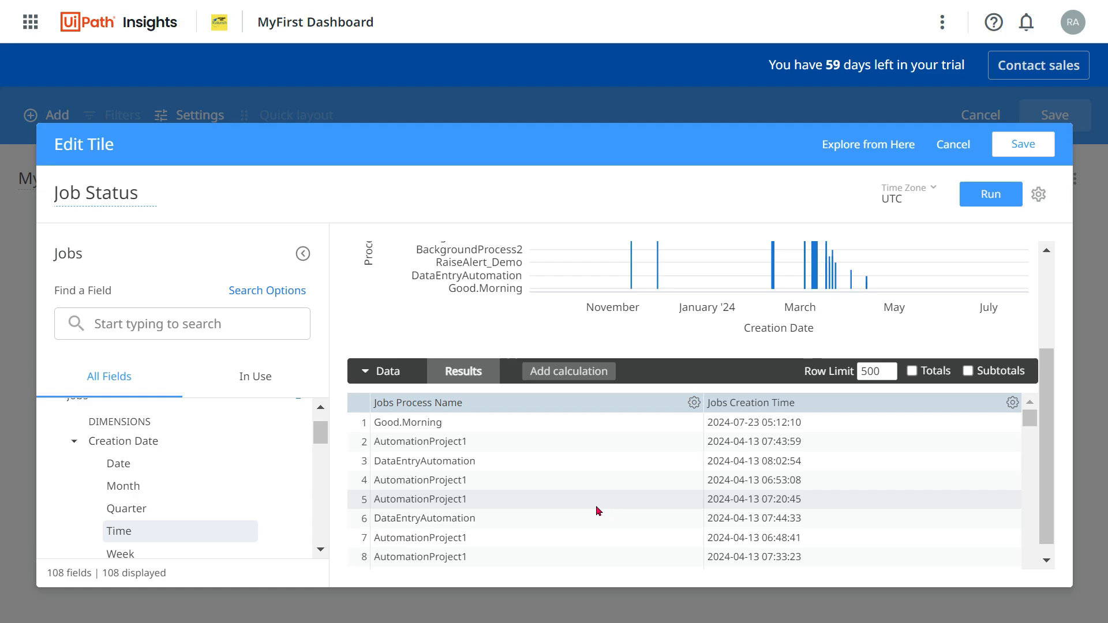
Add the Time field of the End Date group to the tile and run the query.
scroll(271, 470, down, 2)
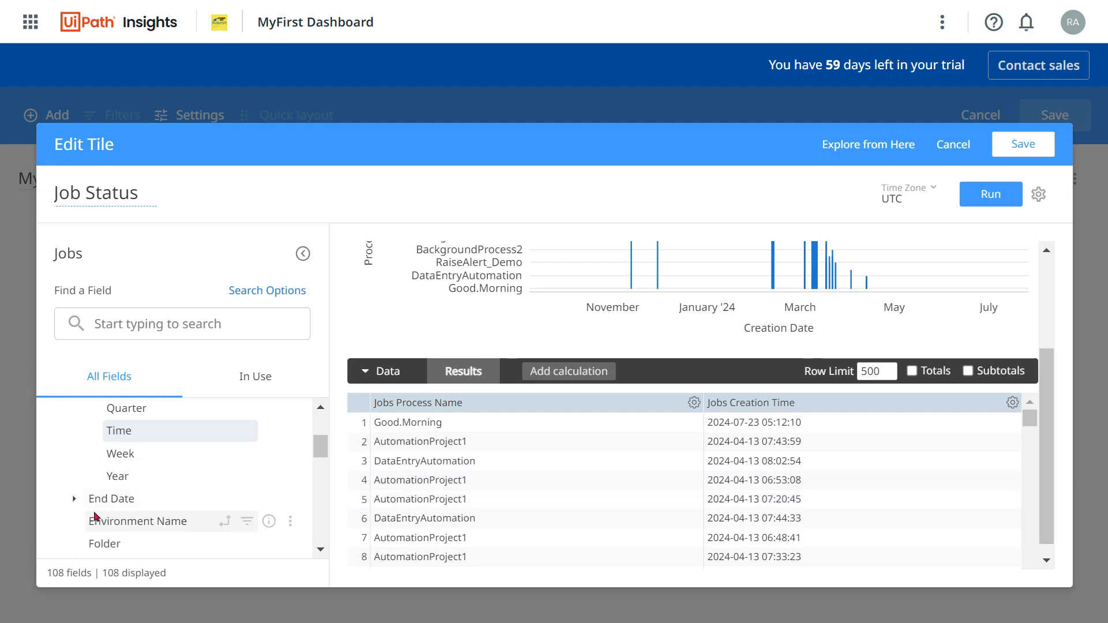
click(75, 500)
scroll(264, 487, down, 2)
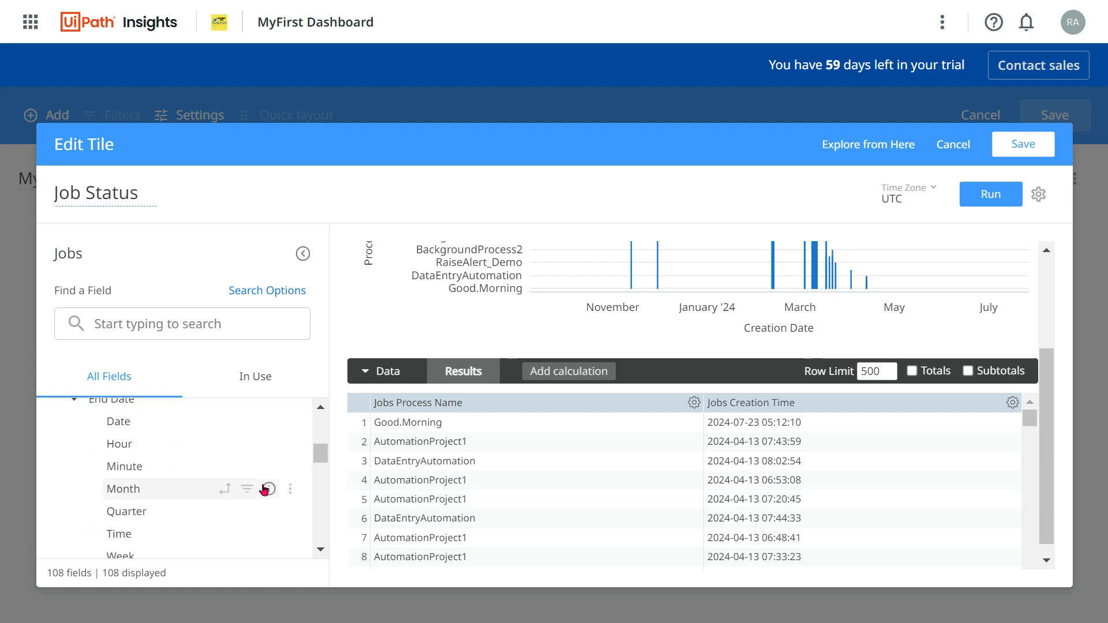
click(321, 409)
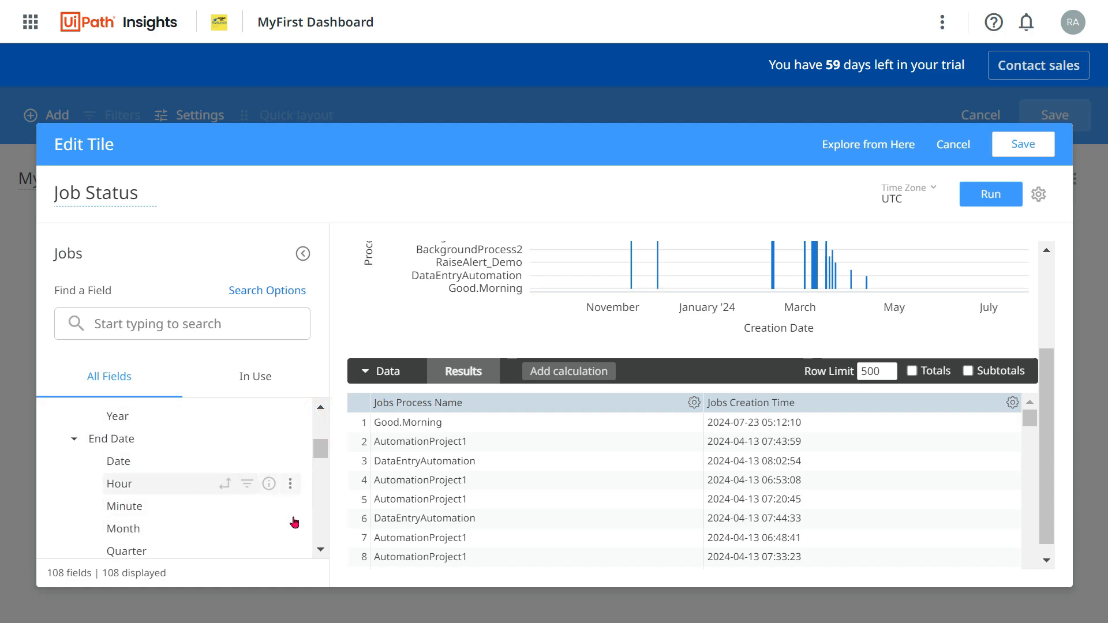
click(320, 549)
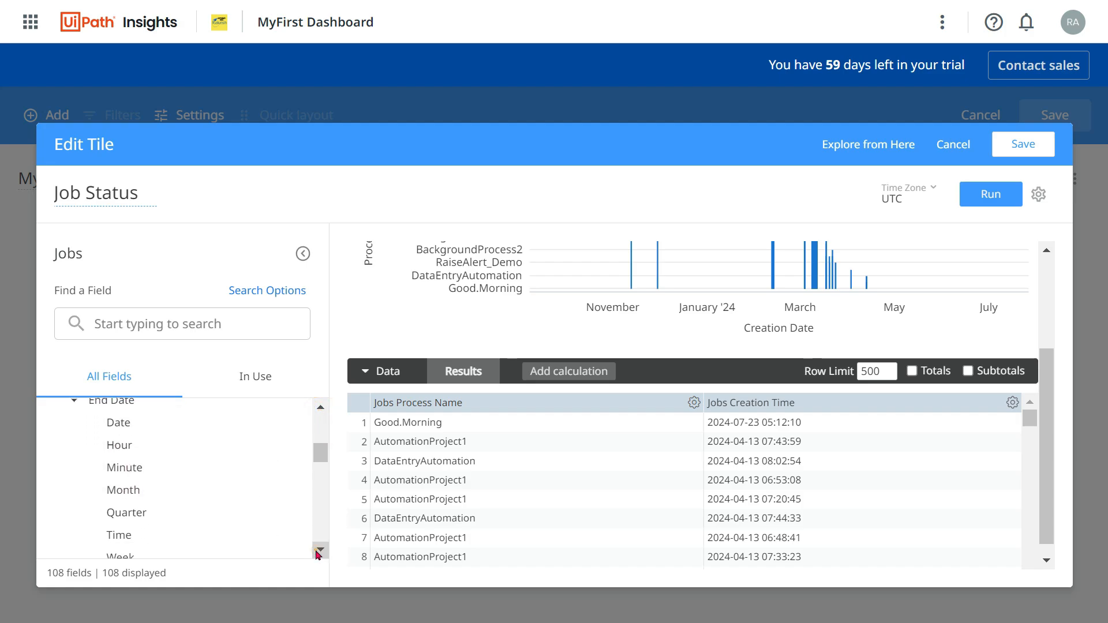
click(152, 535)
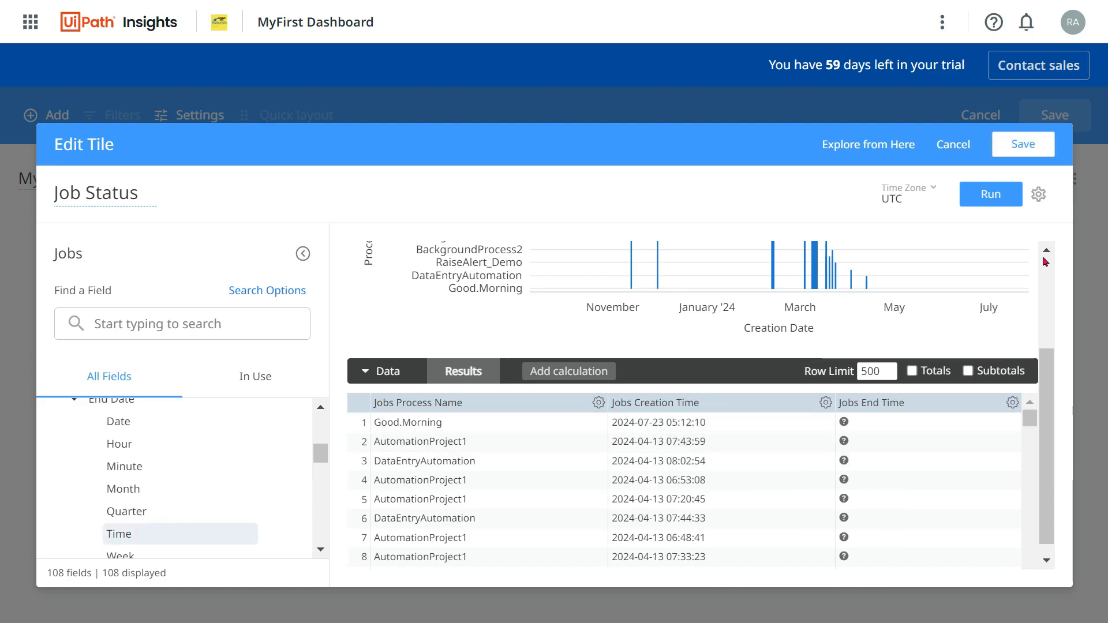
click(991, 205)
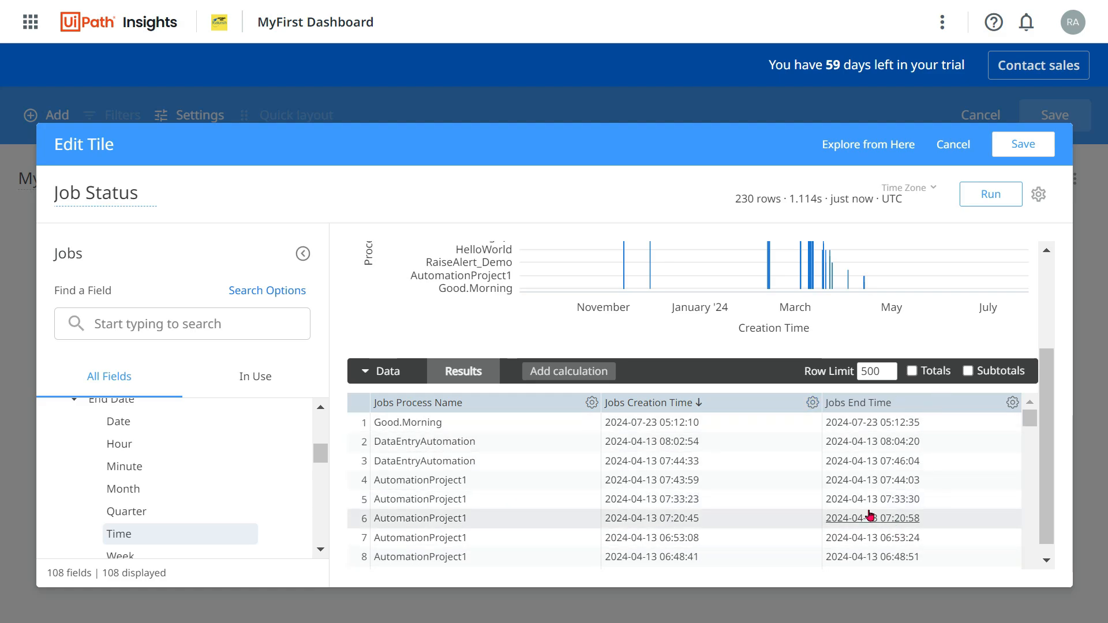
Add the Host Machine Name dimension to the tile, run the query, and look through the result rows.
scroll(319, 550, down, 4)
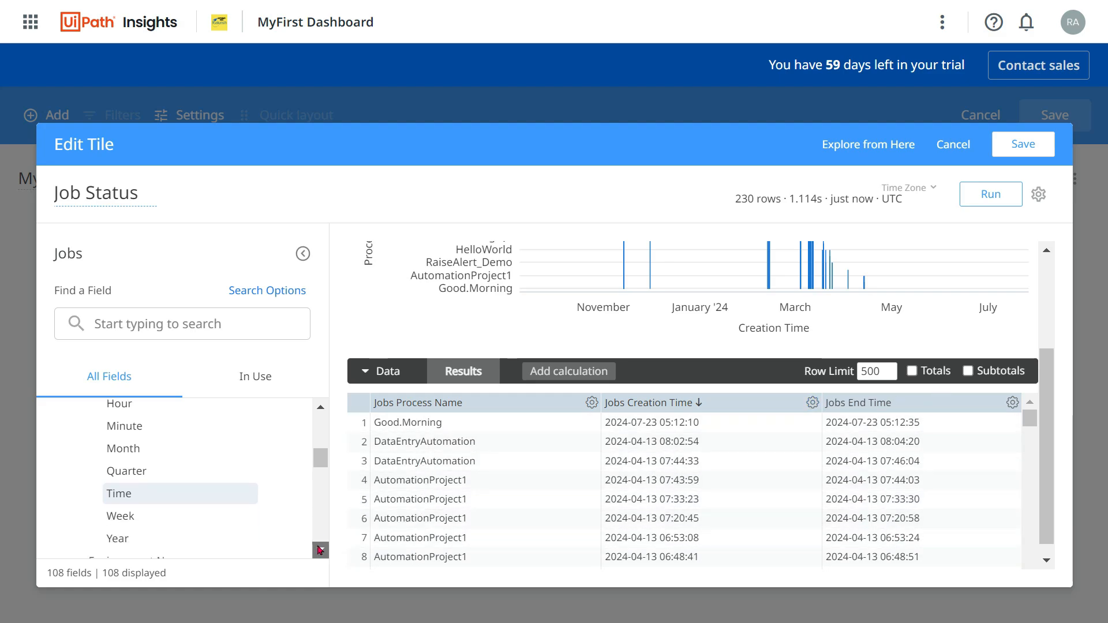
scroll(316, 550, down, 2)
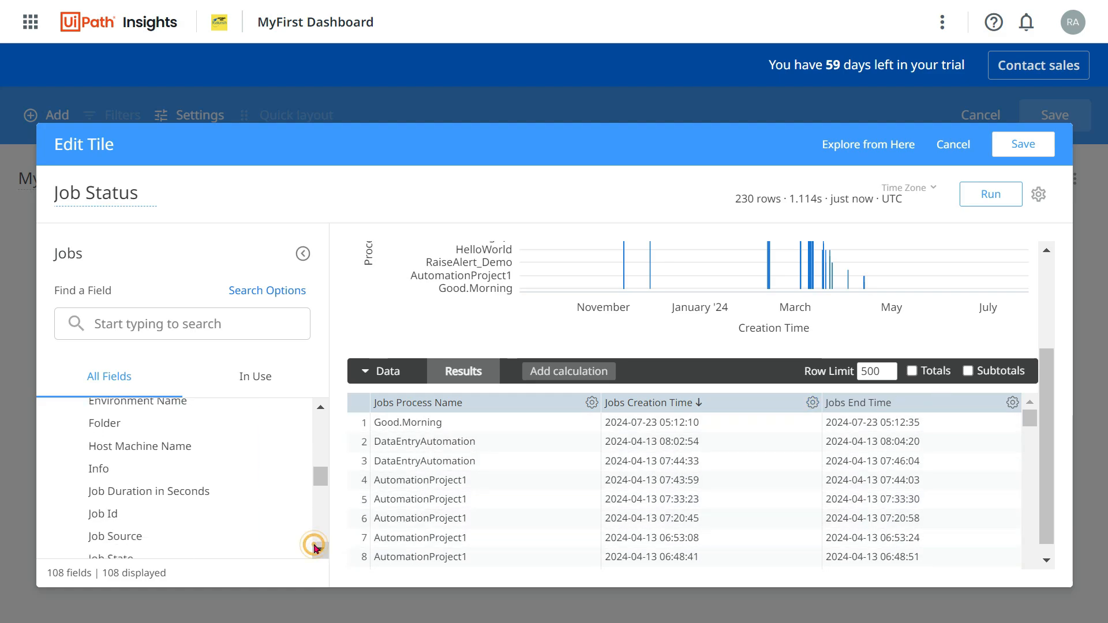
click(150, 446)
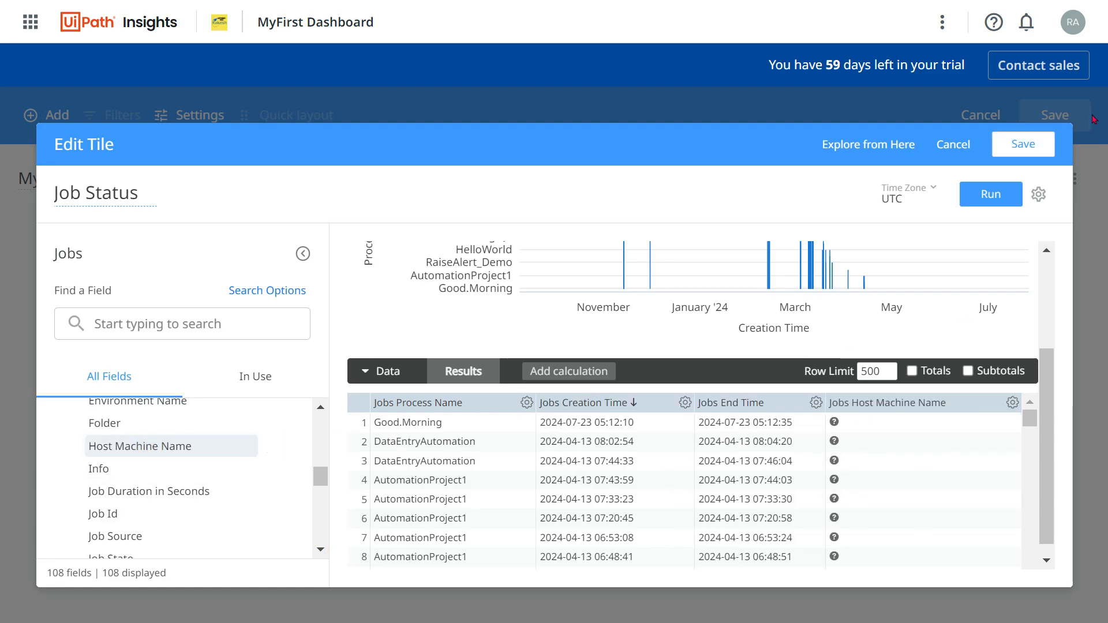
click(195, 446)
click(1007, 197)
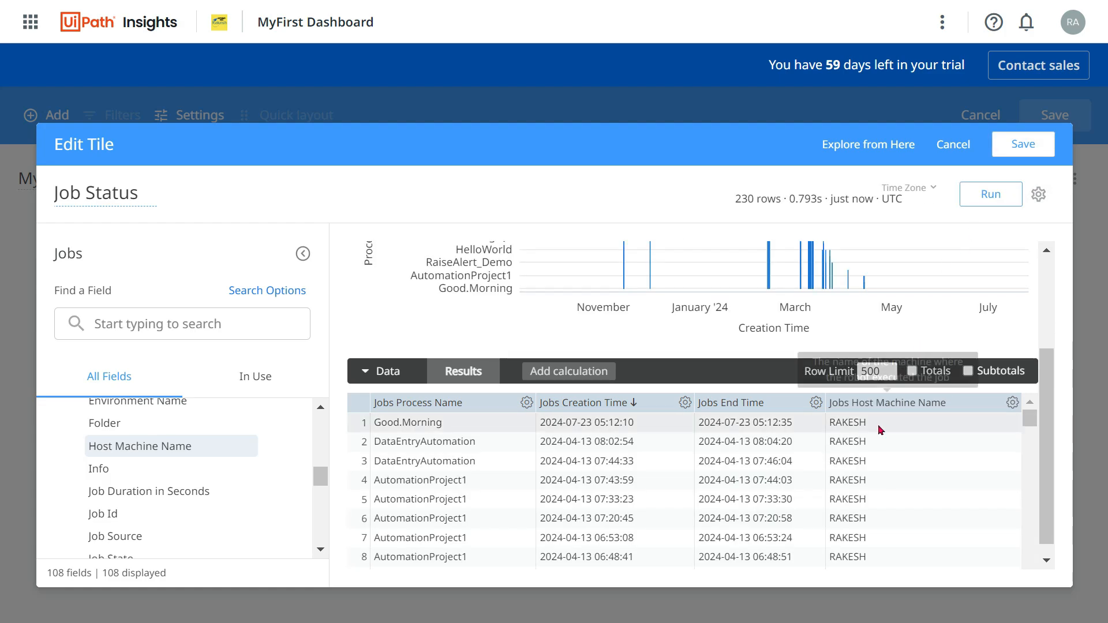
scroll(864, 456, down, 1)
scroll(864, 460, down, 3)
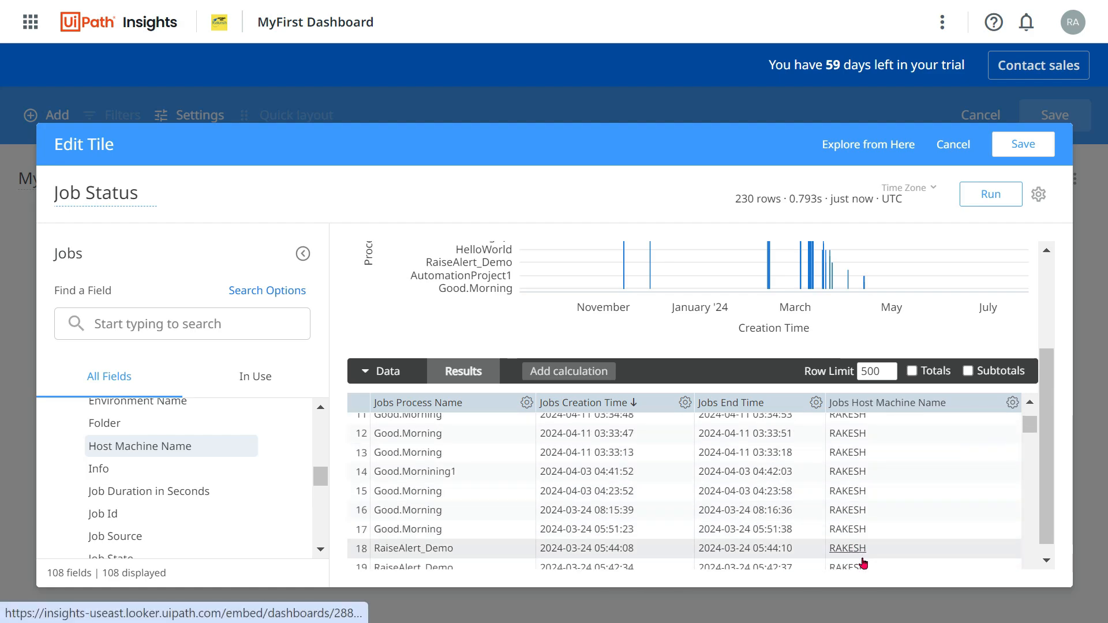
Add the Job Duration in Seconds dimension, run the query, and review the durations in the results.
scroll(191, 479, down, 2)
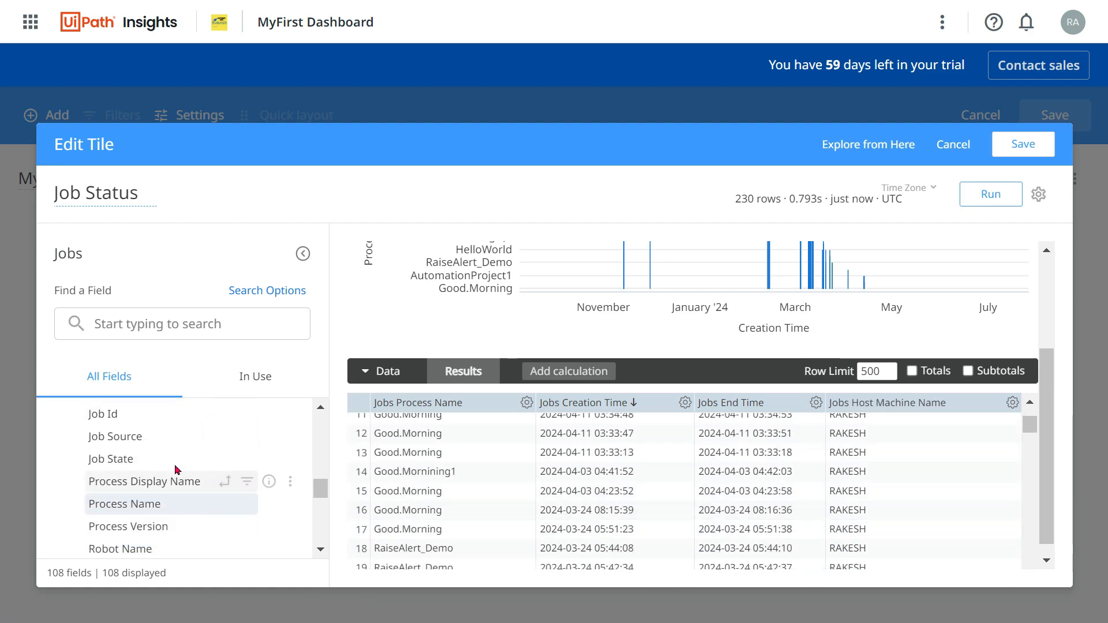
scroll(165, 458, up, 2)
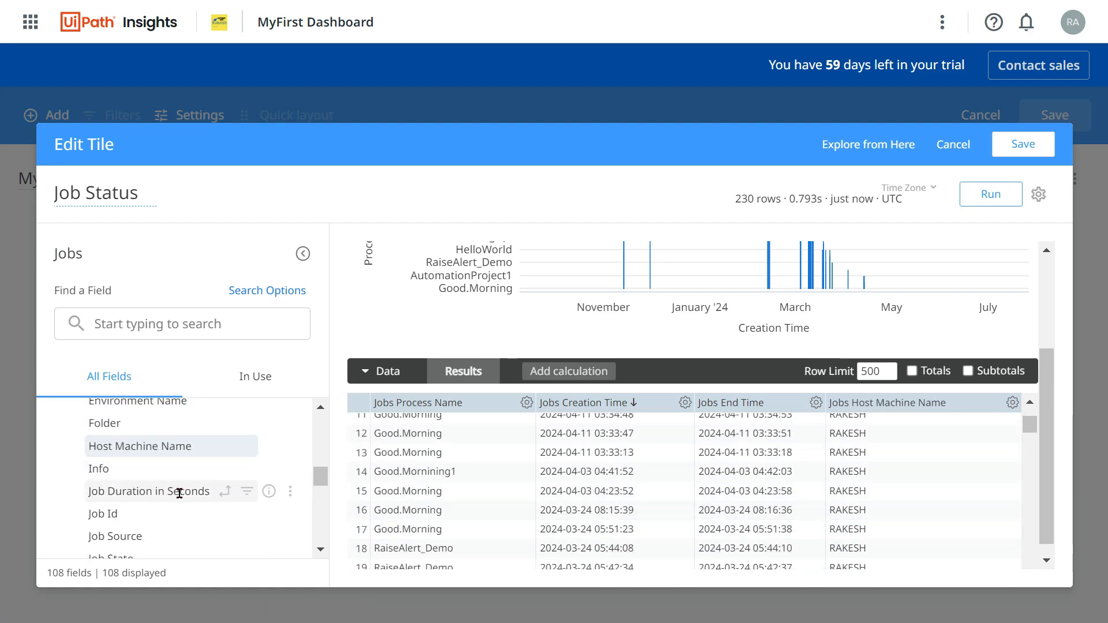
click(179, 493)
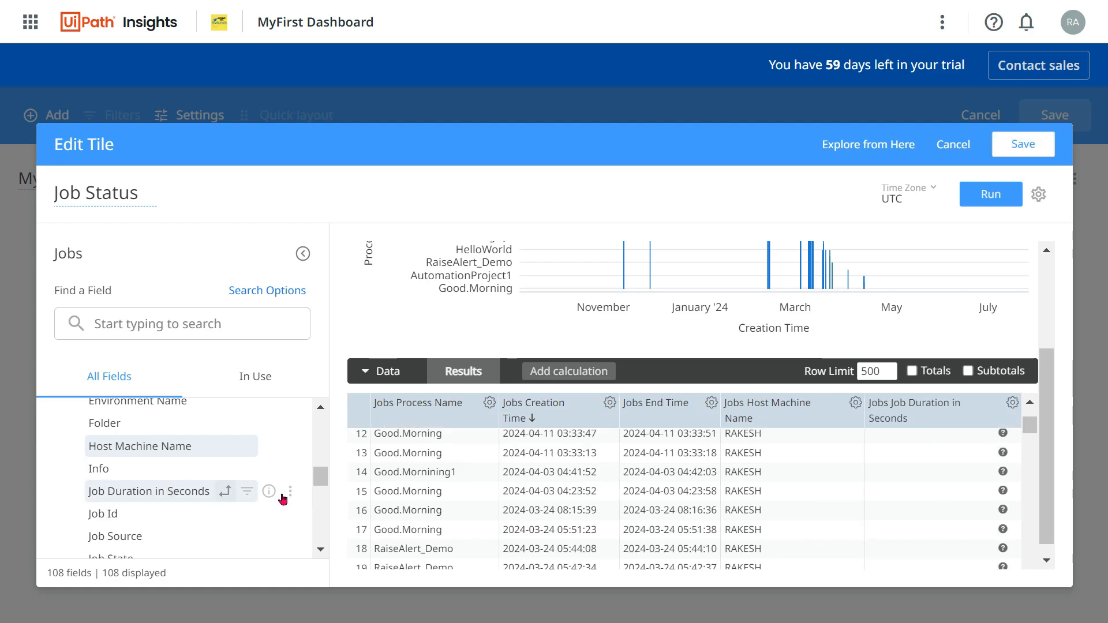
click(992, 196)
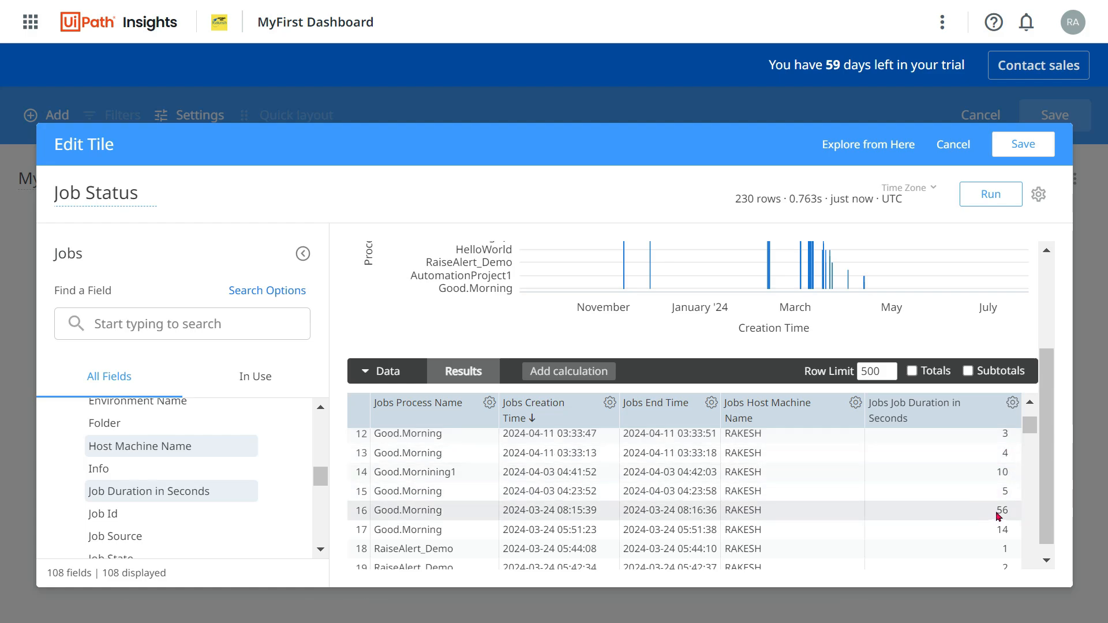
scroll(999, 516, down, 5)
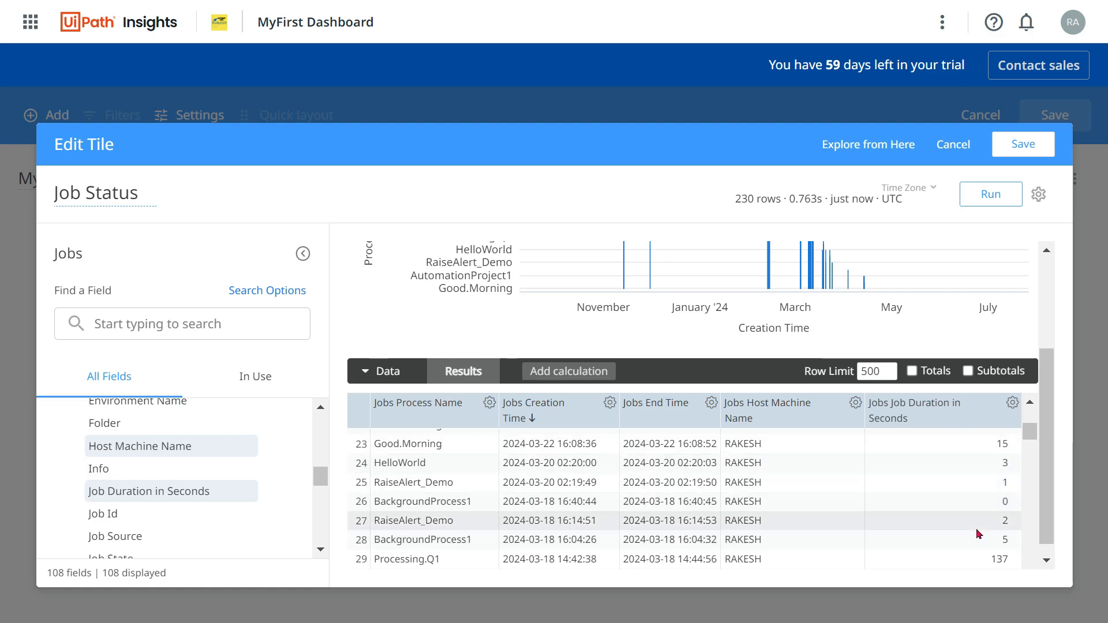
scroll(992, 513, down, 2)
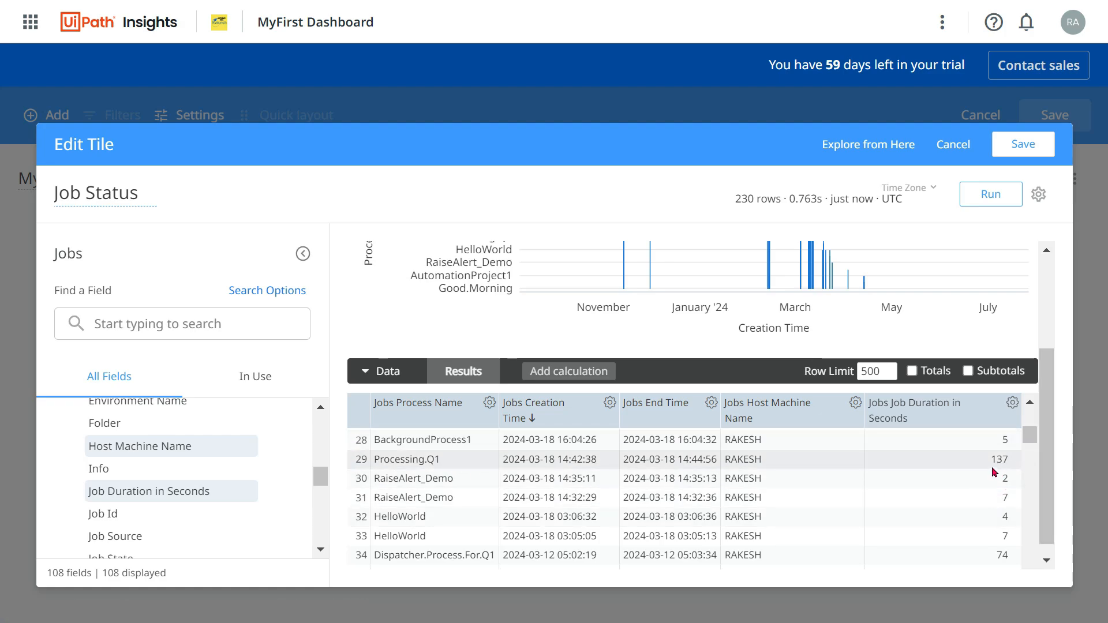
Add the Robot Name dimension to the tile, run the query, and look through the result rows.
click(319, 552)
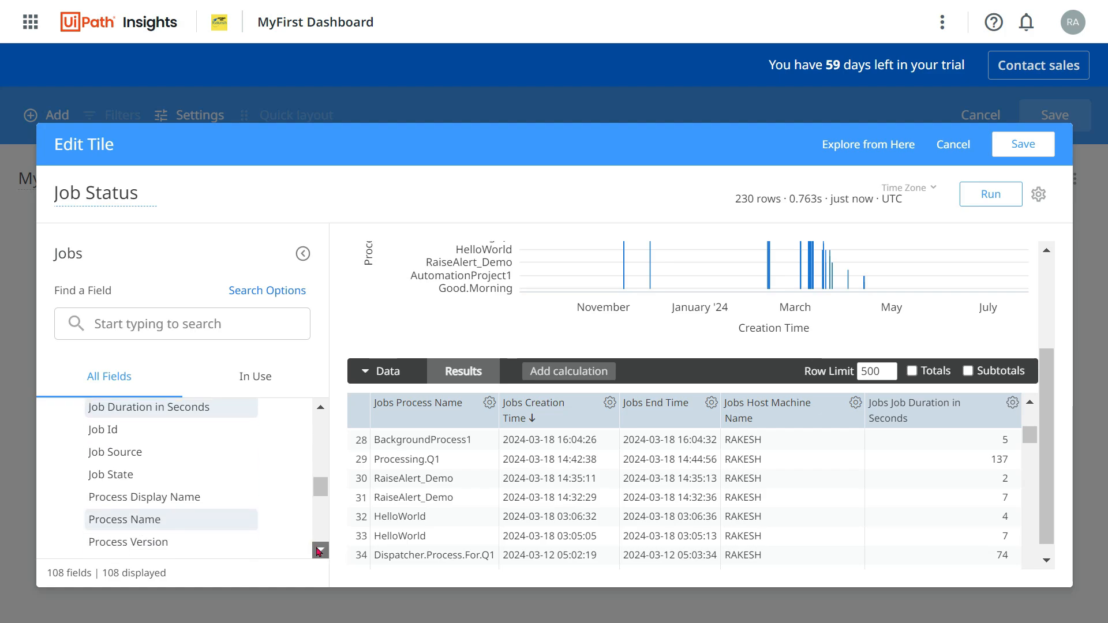
click(319, 551)
click(318, 551)
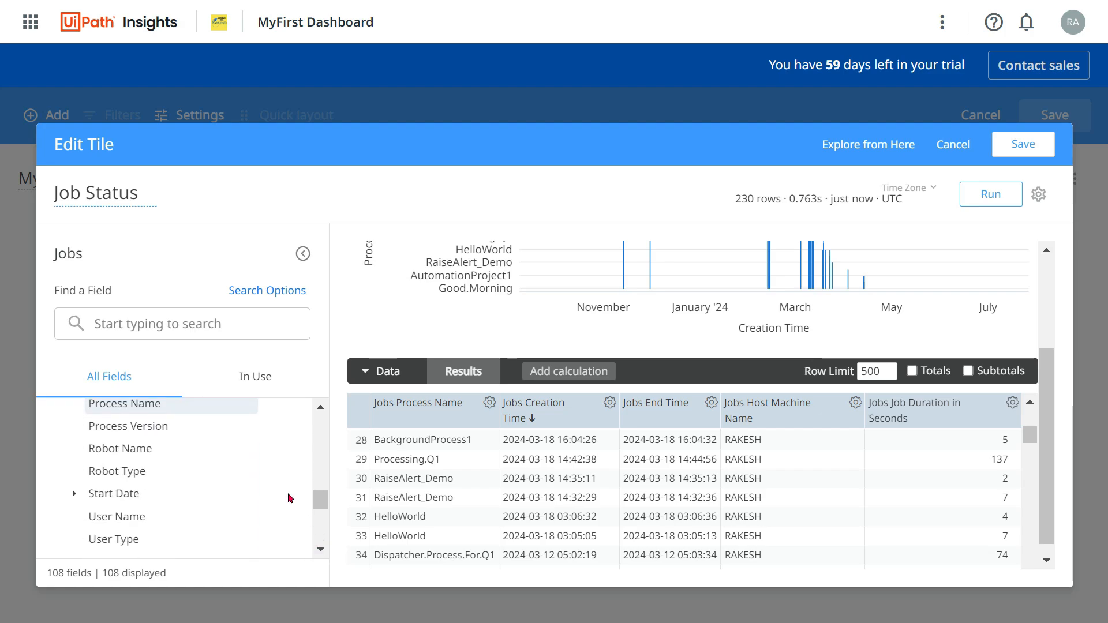
click(142, 454)
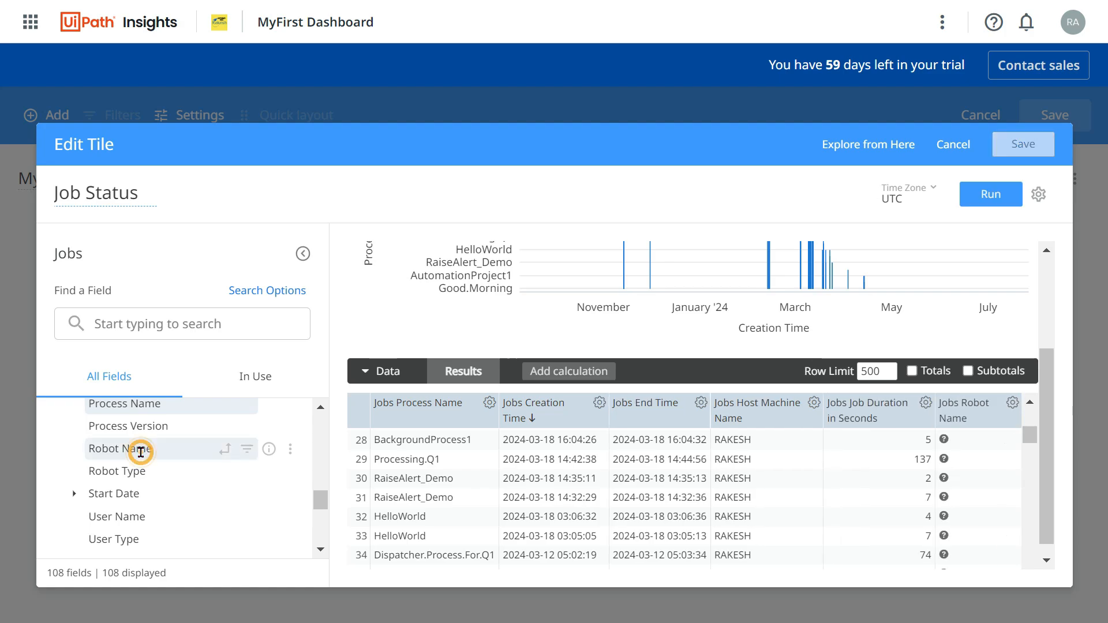
click(988, 195)
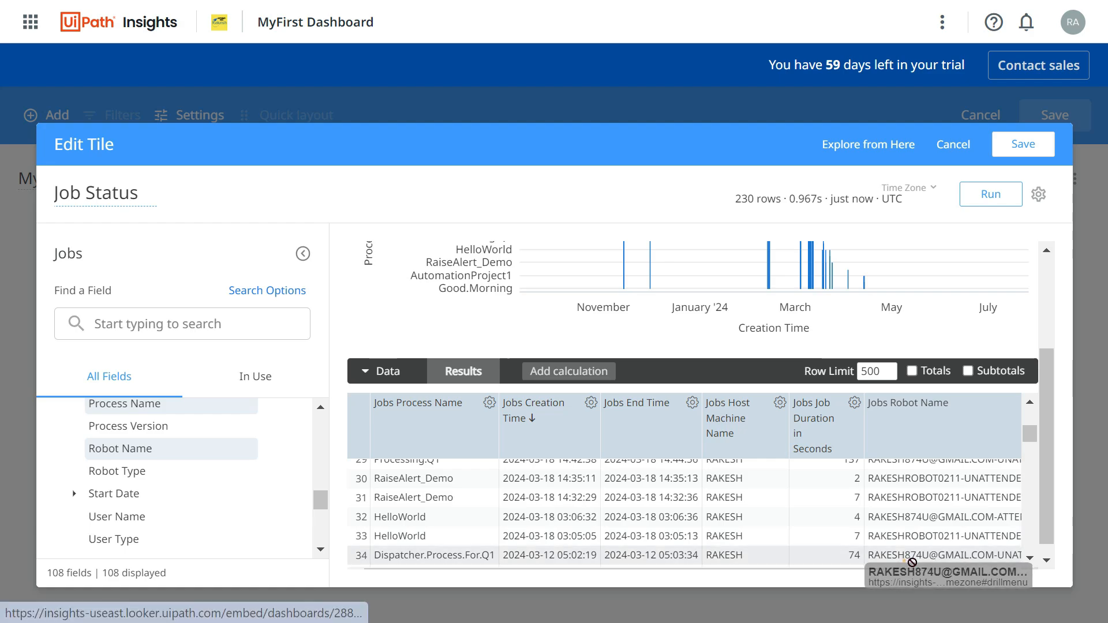
scroll(906, 563, down, 5)
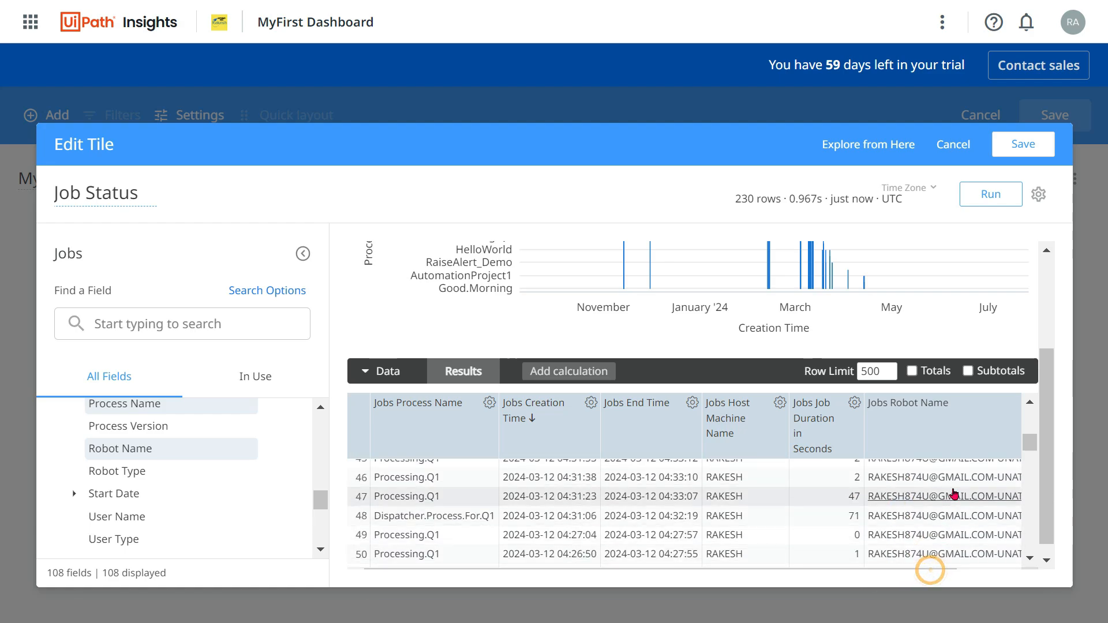
scroll(922, 511, up, 5)
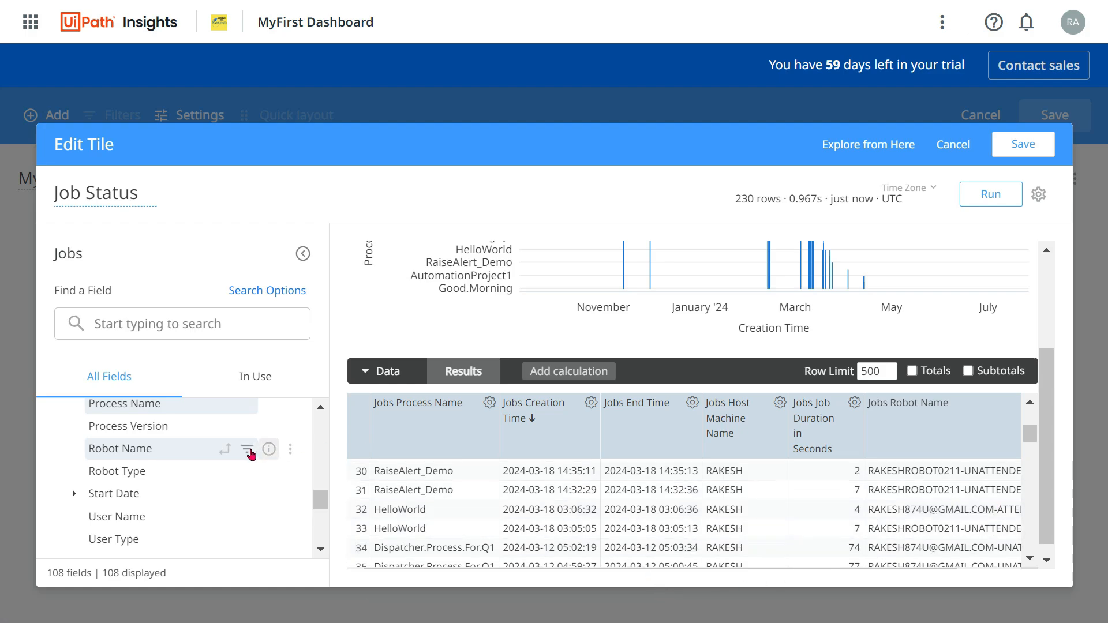
Add the Successful Jobs measure from the Jobs measures to the tile and run the query.
scroll(199, 497, down, 3)
scroll(194, 500, down, 1)
scroll(275, 450, up, 2)
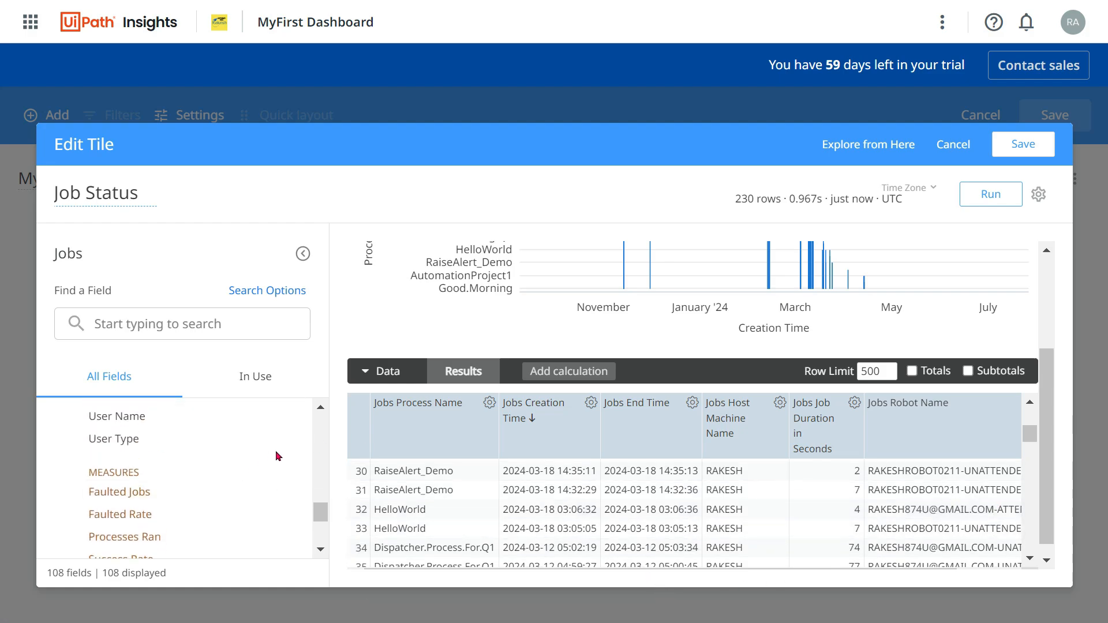
scroll(259, 462, down, 2)
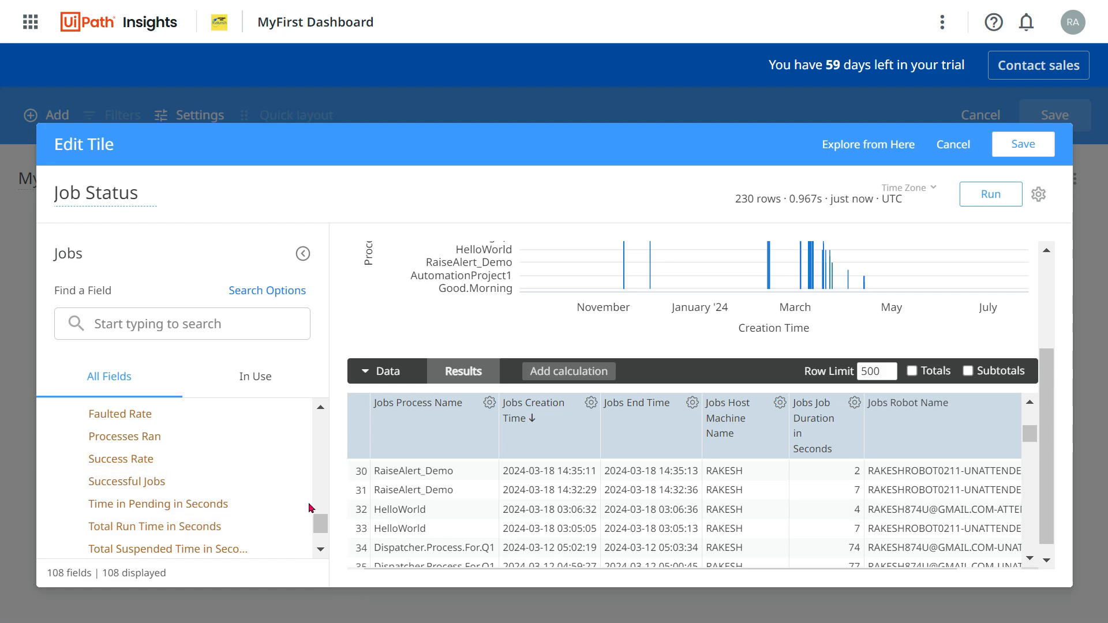
click(322, 414)
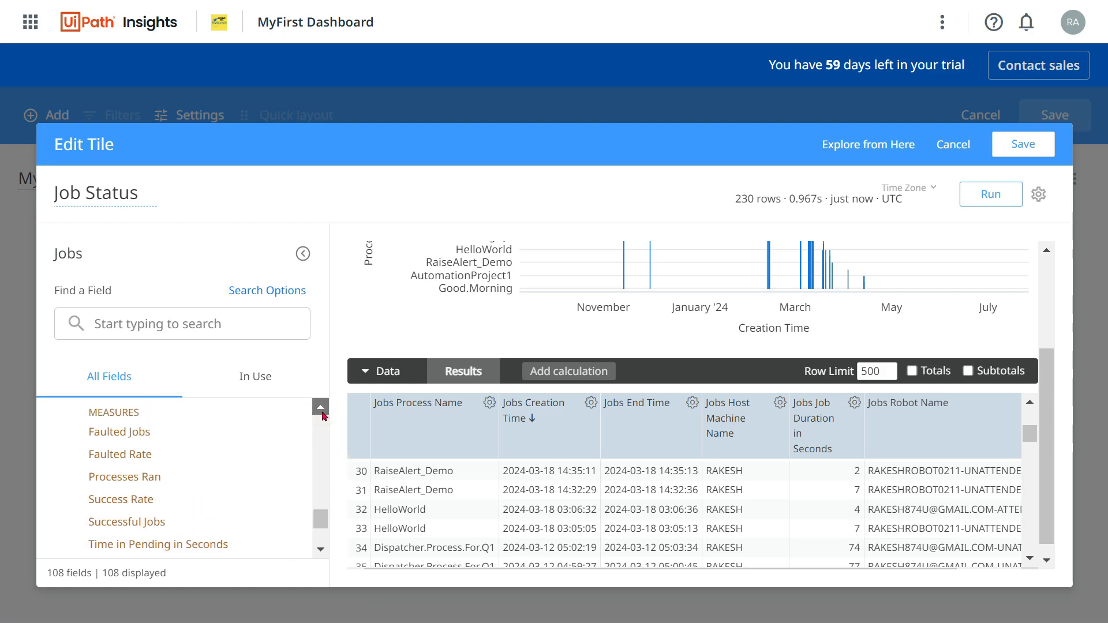
click(321, 414)
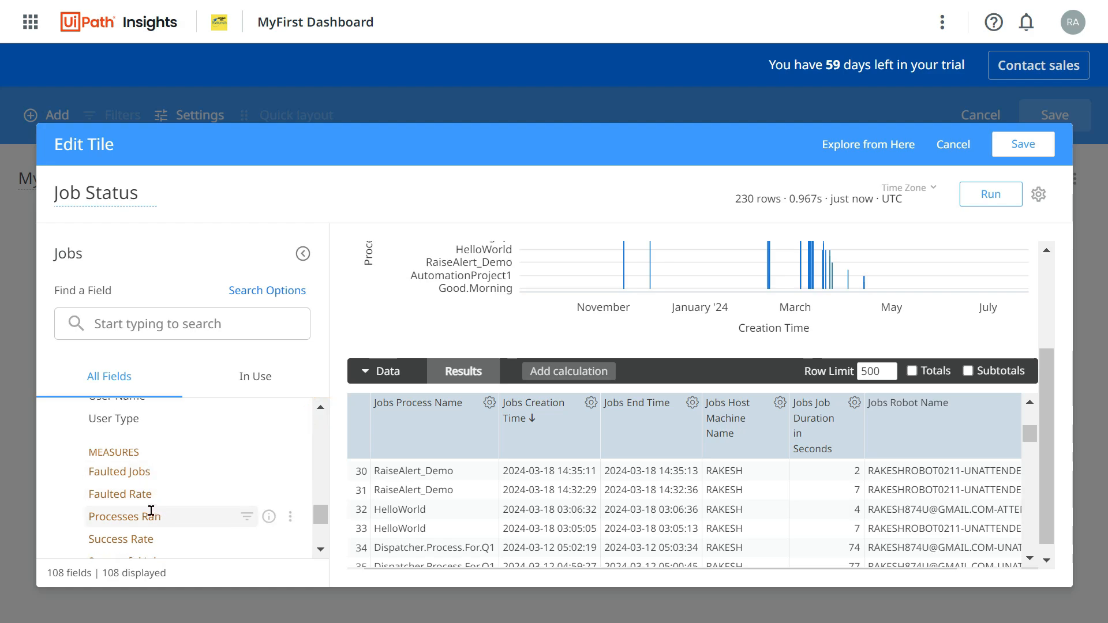
click(320, 549)
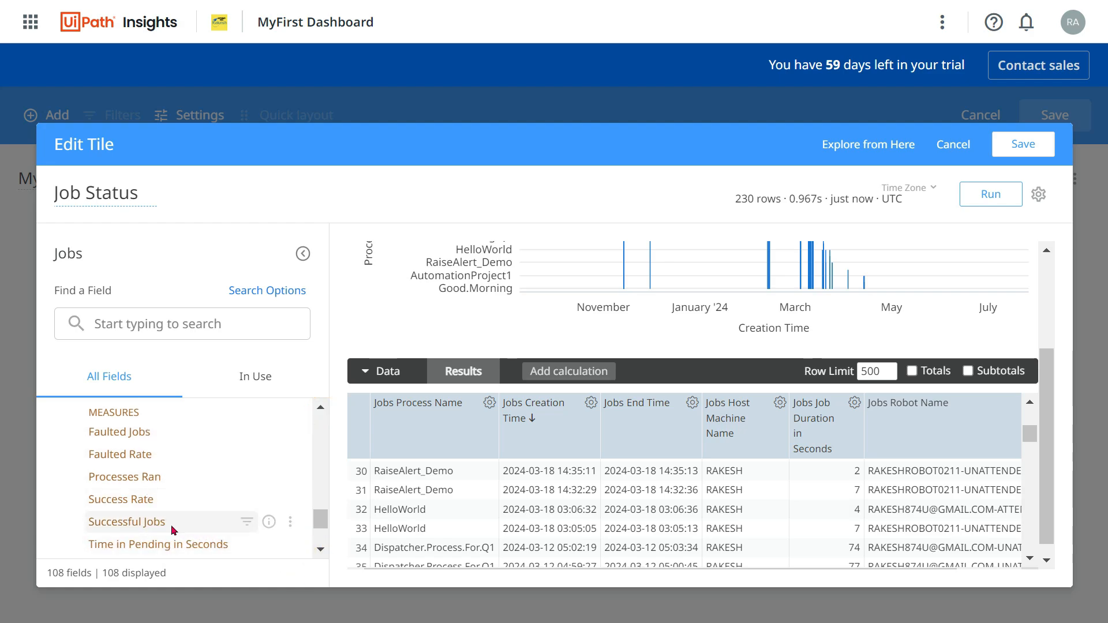
scroll(240, 522, down, 1)
scroll(239, 523, down, 3)
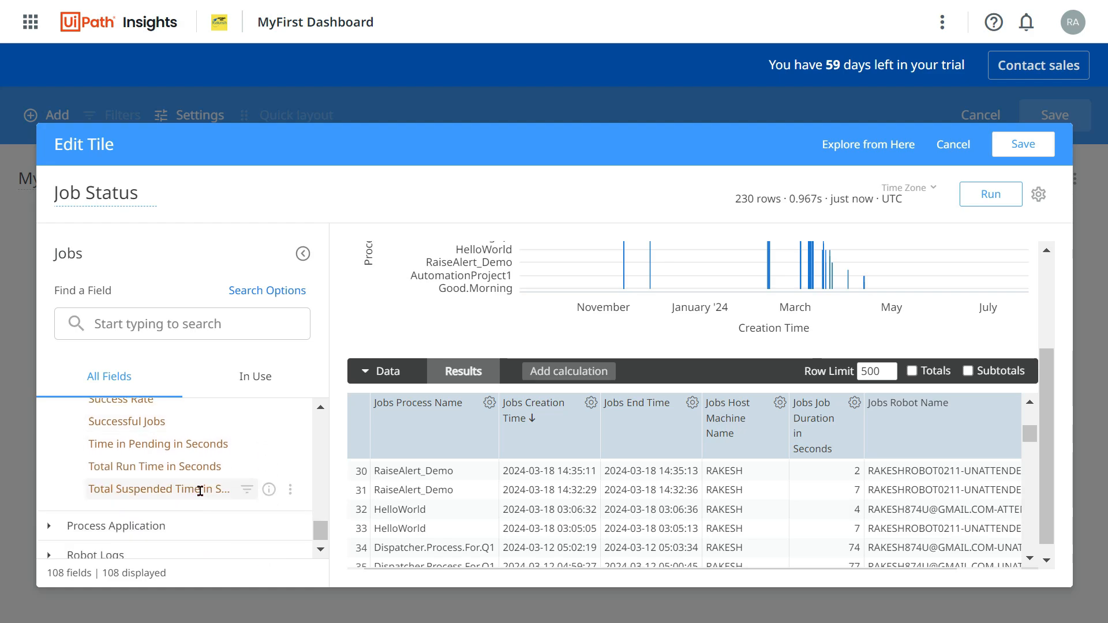
scroll(233, 444, up, 3)
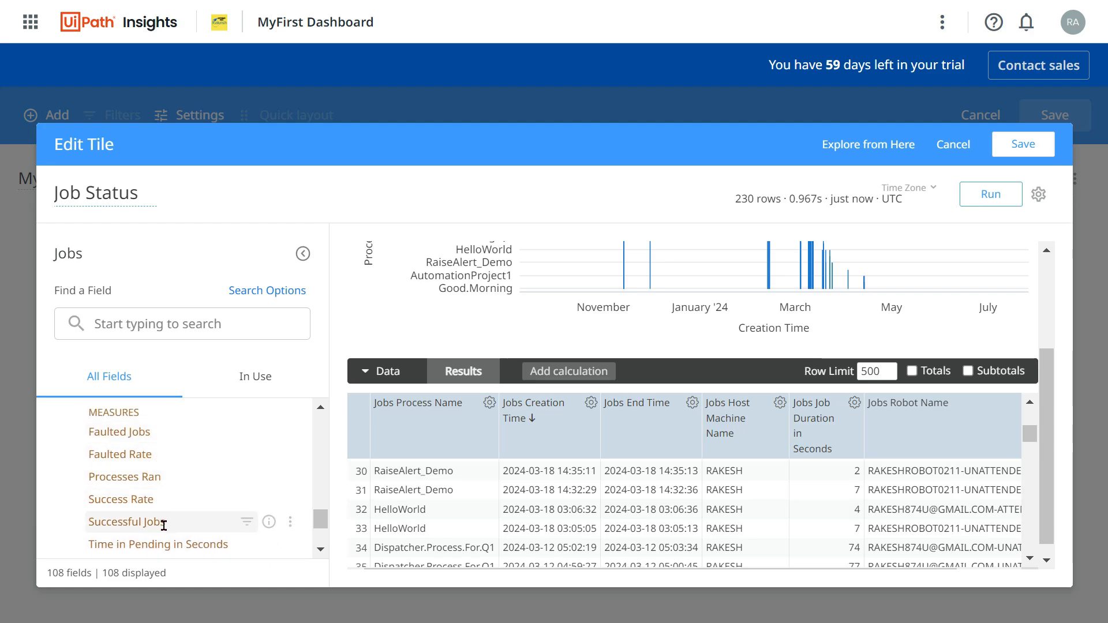
click(159, 499)
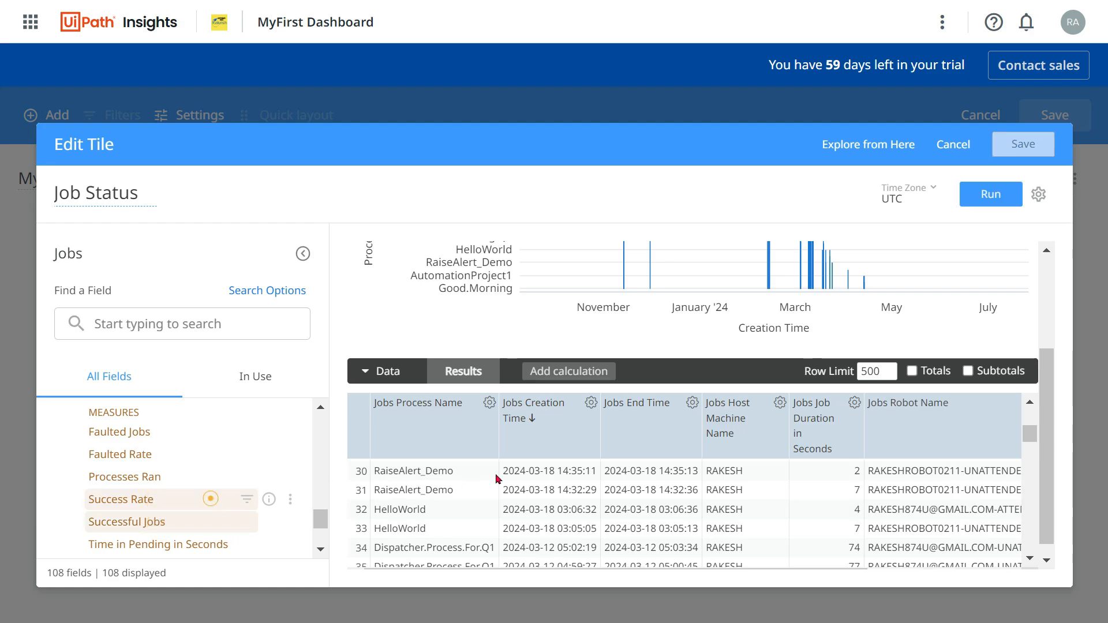
click(999, 203)
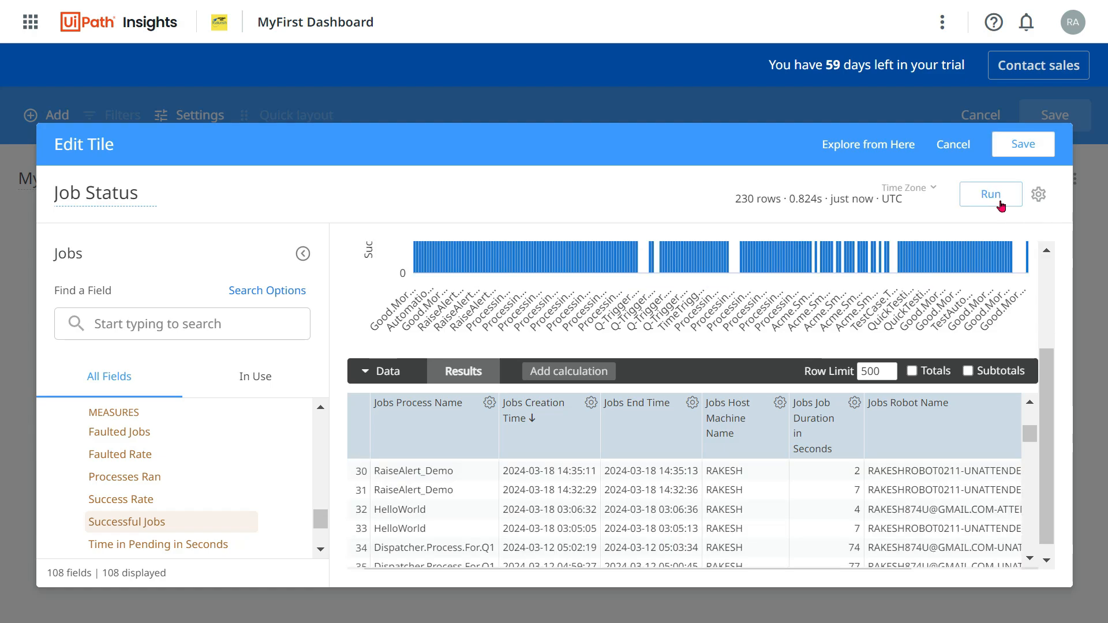
Search the fields for "status", add the Job State dimension to the tile, and run the query.
scroll(927, 478, down, 5)
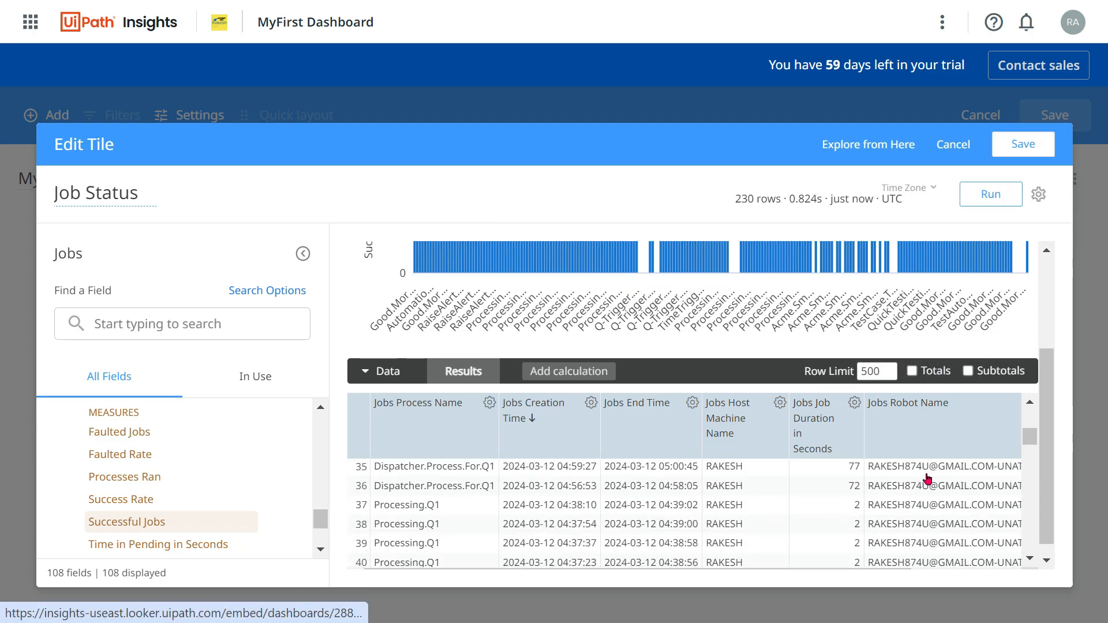
scroll(818, 511, down, 20)
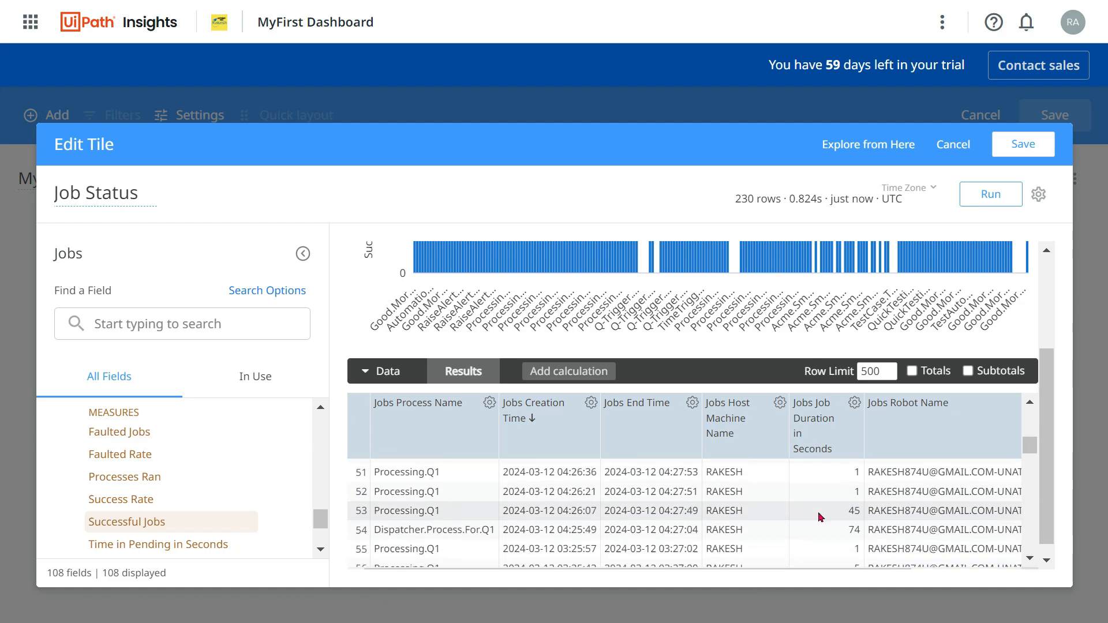
scroll(1021, 539, down, 20)
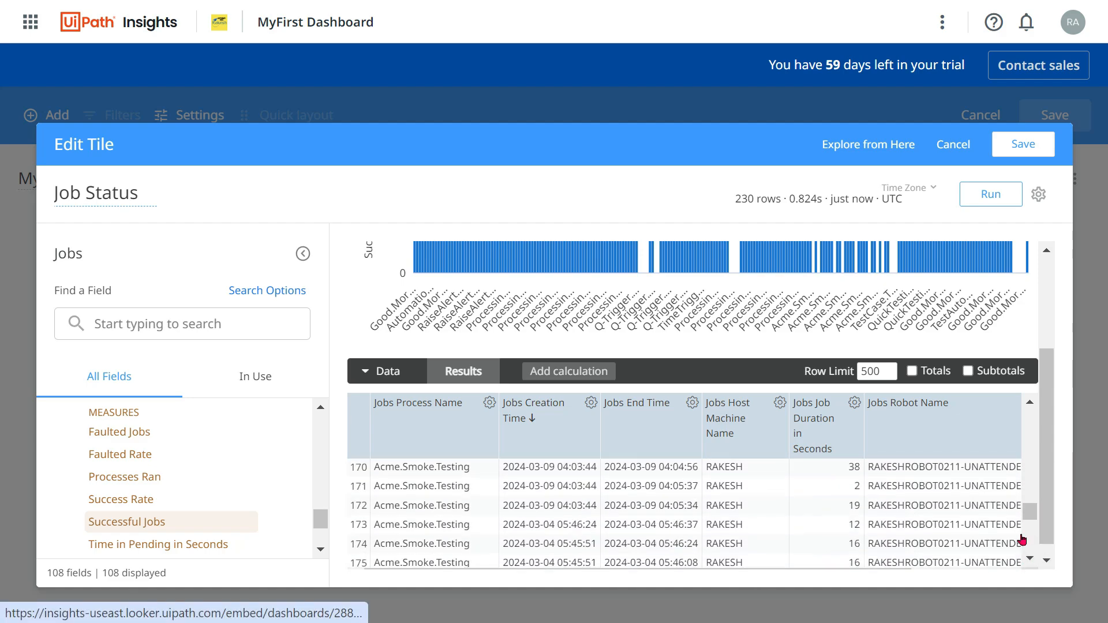
scroll(905, 567, right, 4)
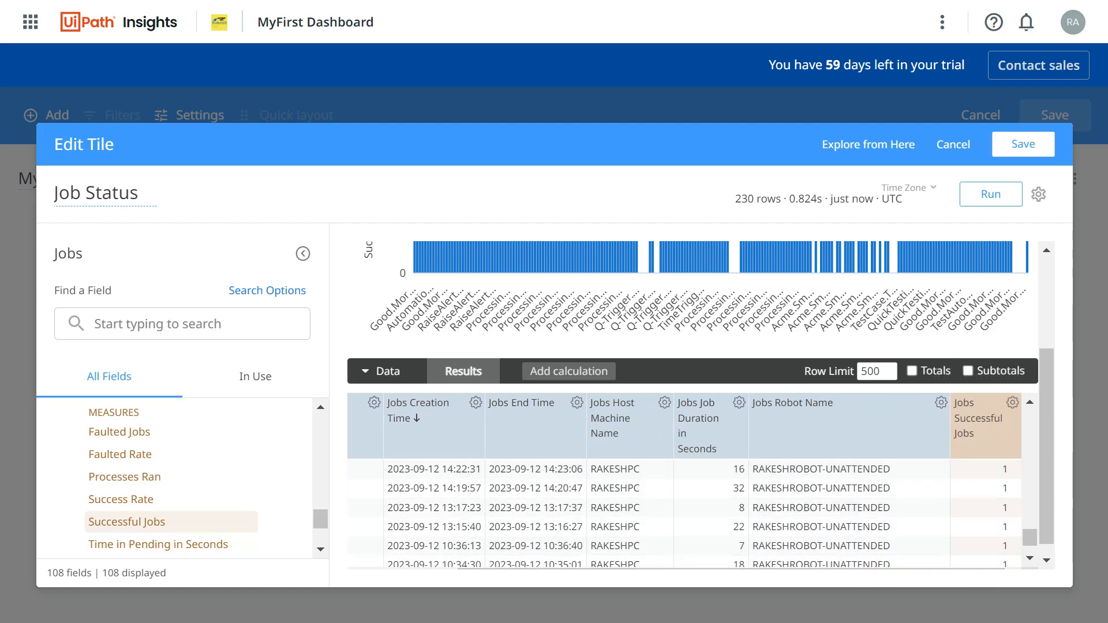
scroll(200, 452, up, 2)
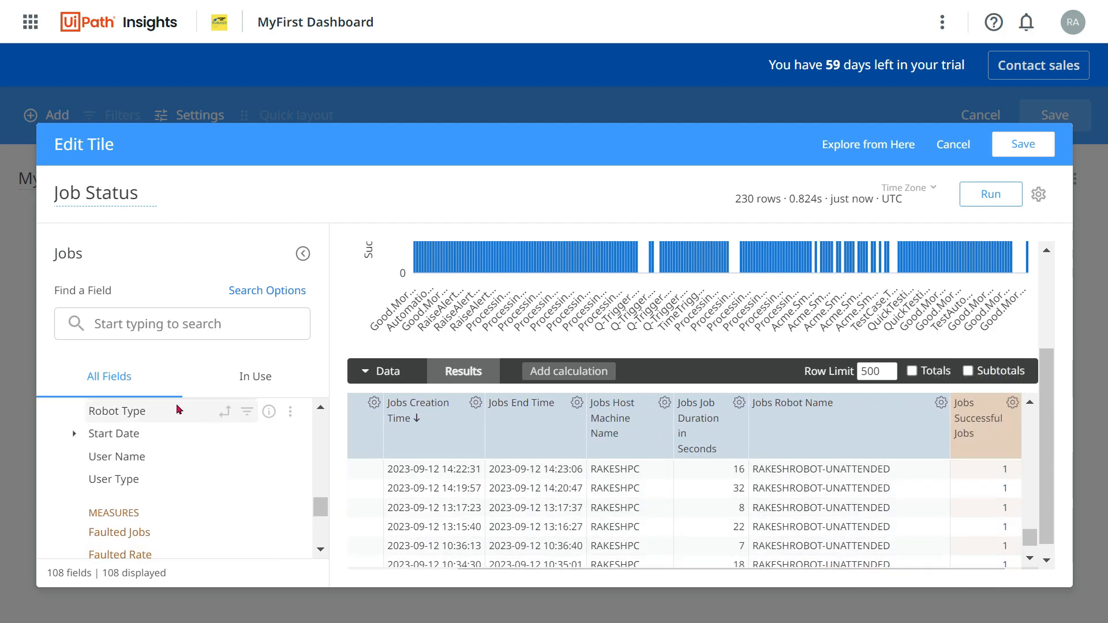
click(137, 319)
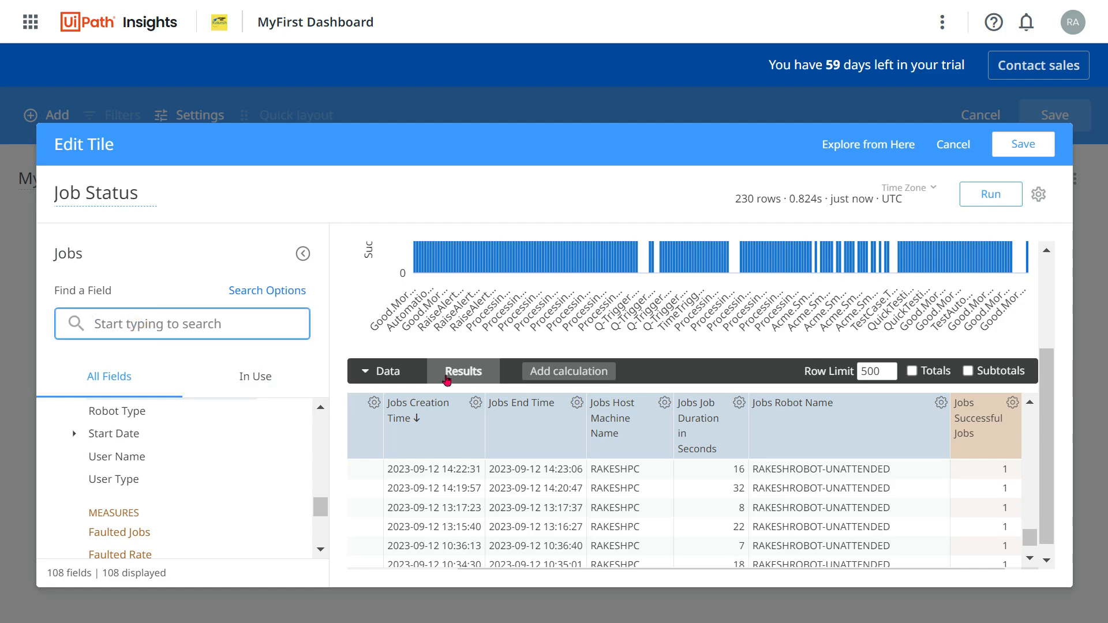
text(sta)
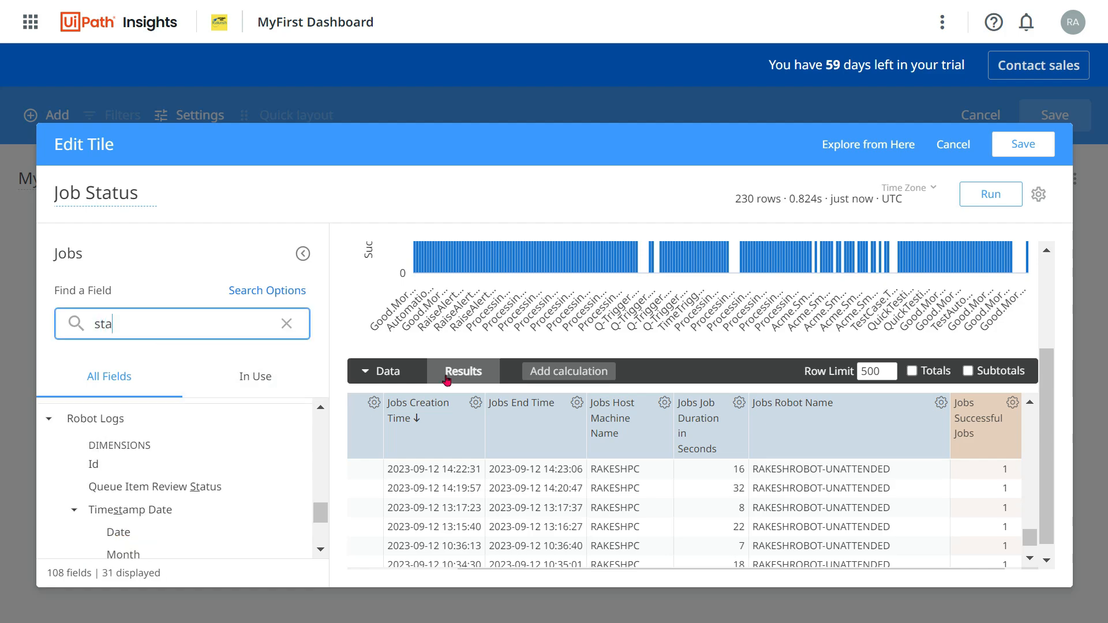
text(tus)
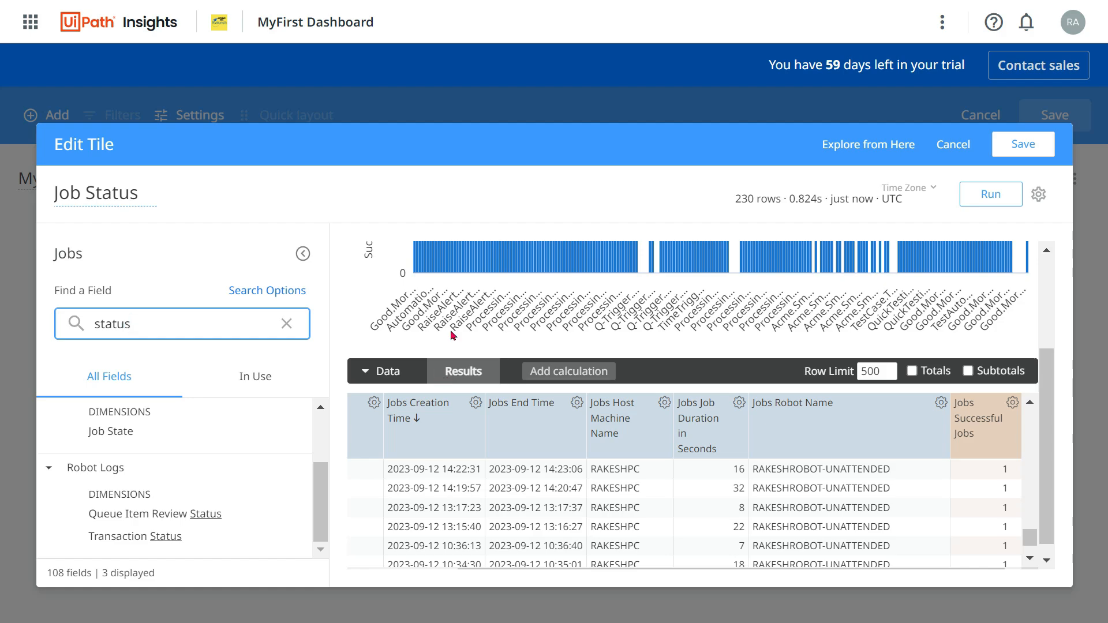
click(136, 437)
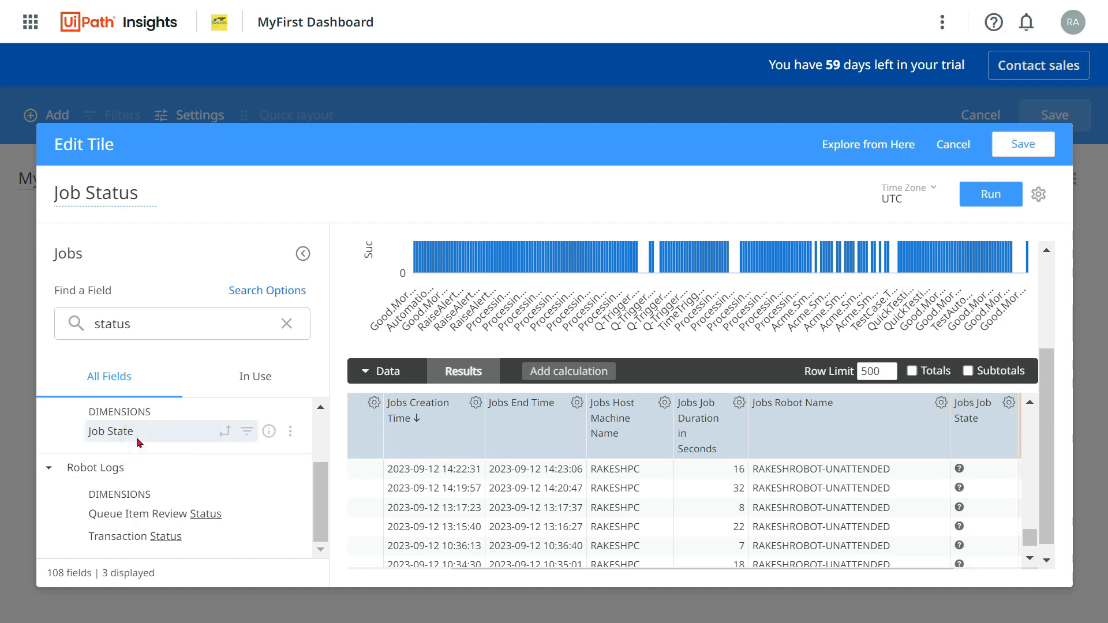
click(1000, 196)
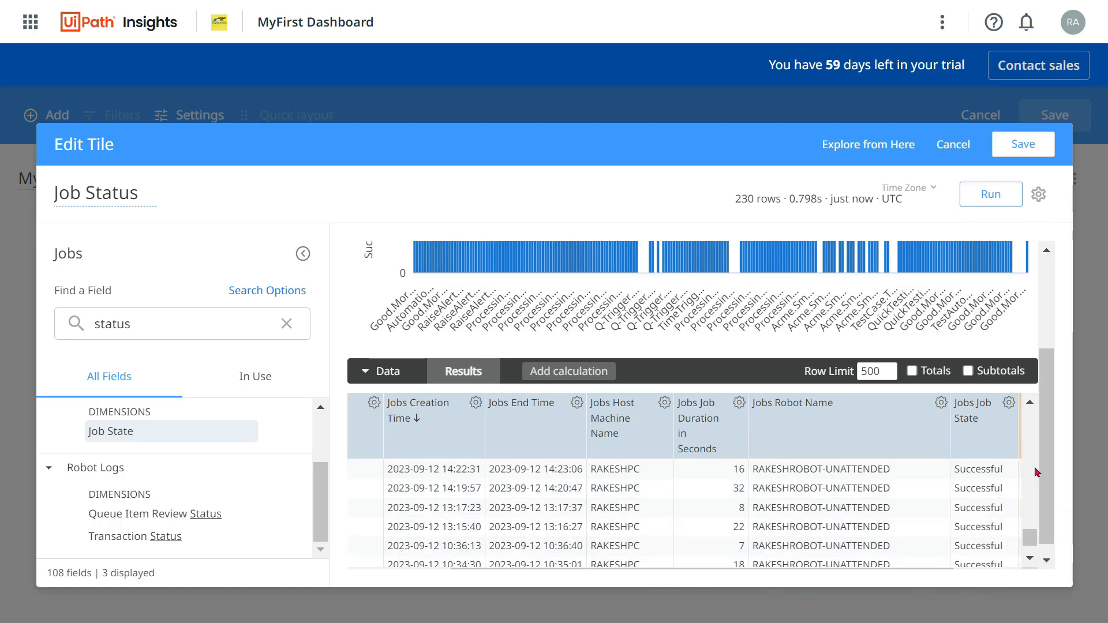
Look through the last result rows and compare the Job State and Successful Jobs columns.
scroll(1034, 466, down, 1)
click(1030, 537)
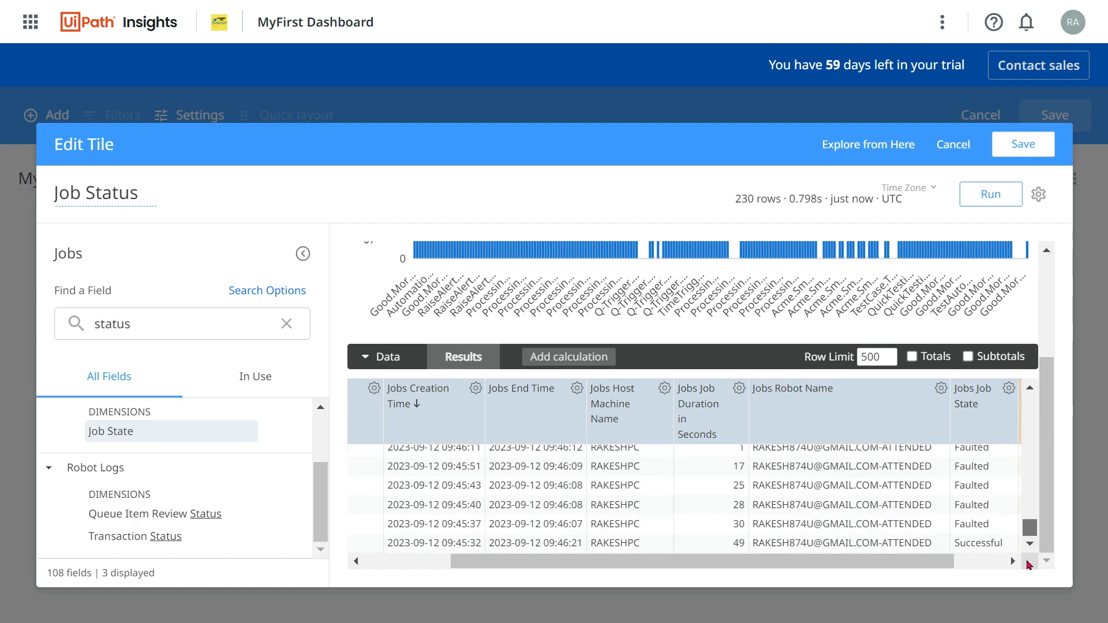
drag(926, 563, 1002, 554)
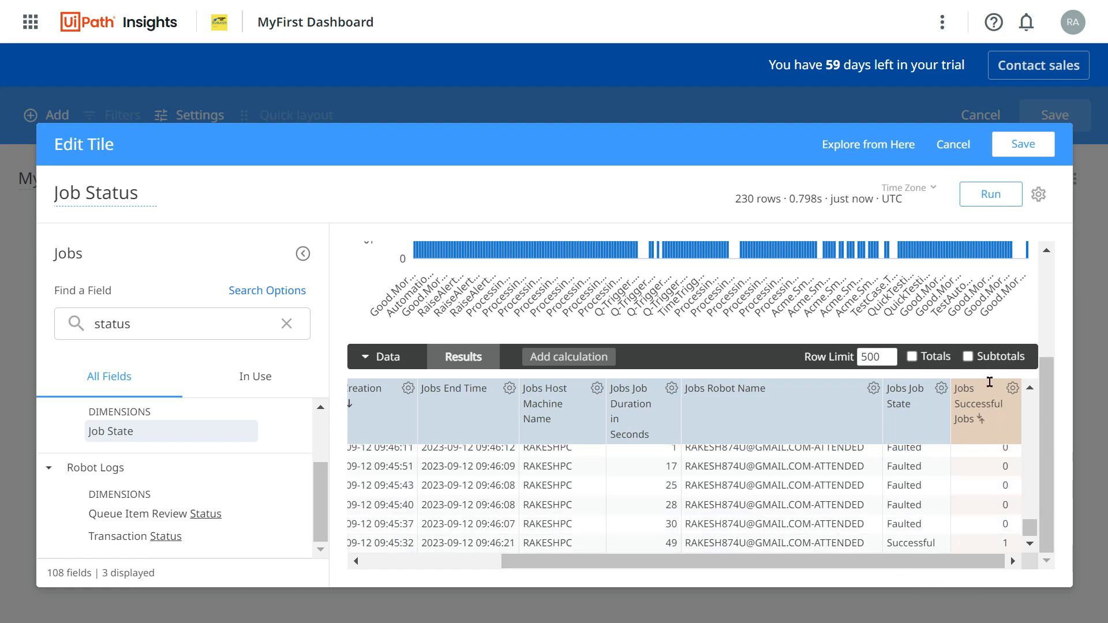
scroll(404, 450, up, 3)
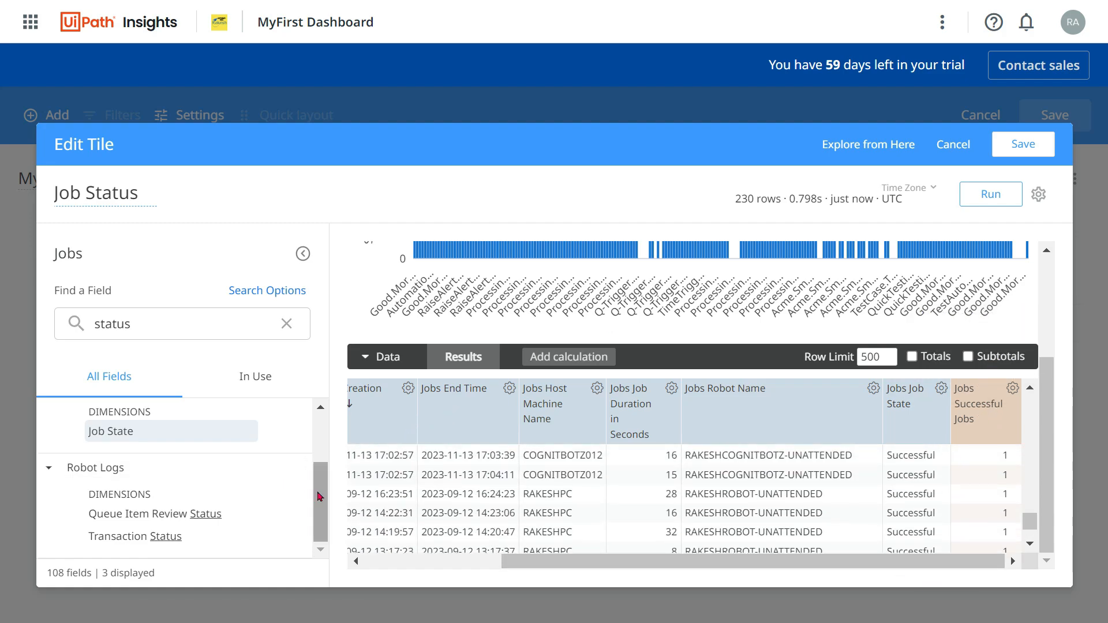
scroll(317, 489, up, 3)
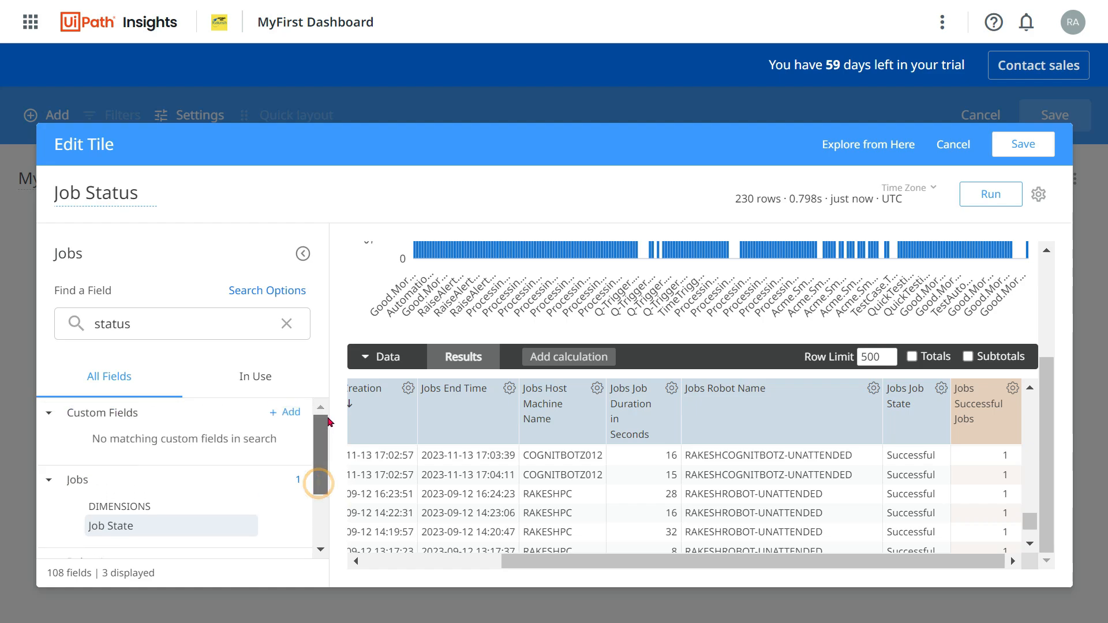
Clear the field search, expand the Jobs field group, and look through its dimensions.
click(299, 317)
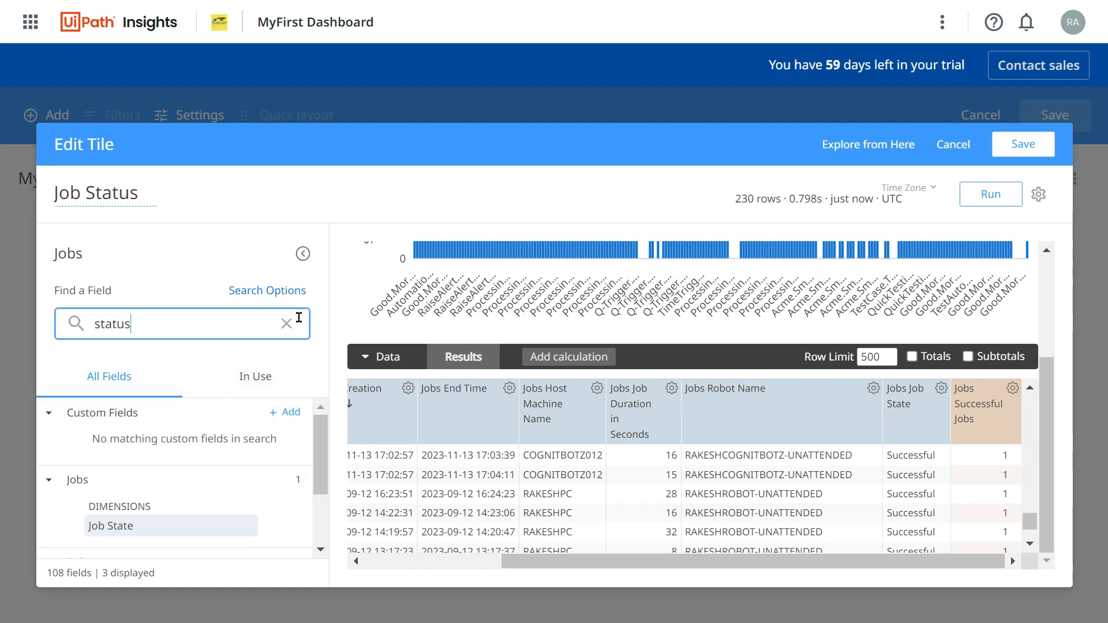
click(288, 325)
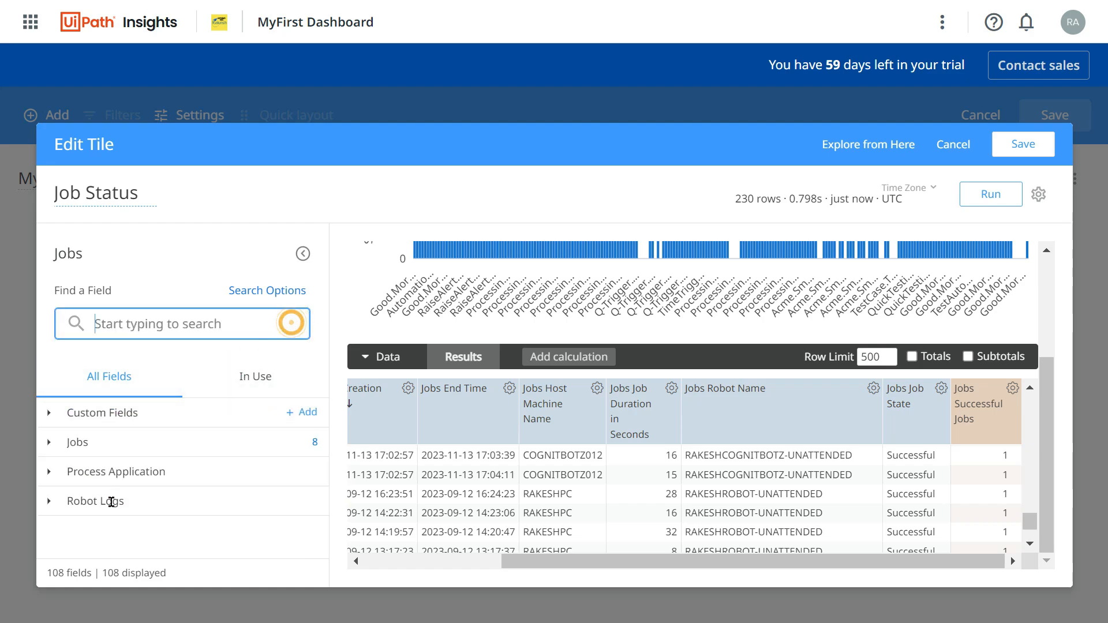
click(48, 443)
scroll(167, 513, down, 3)
scroll(164, 518, down, 1)
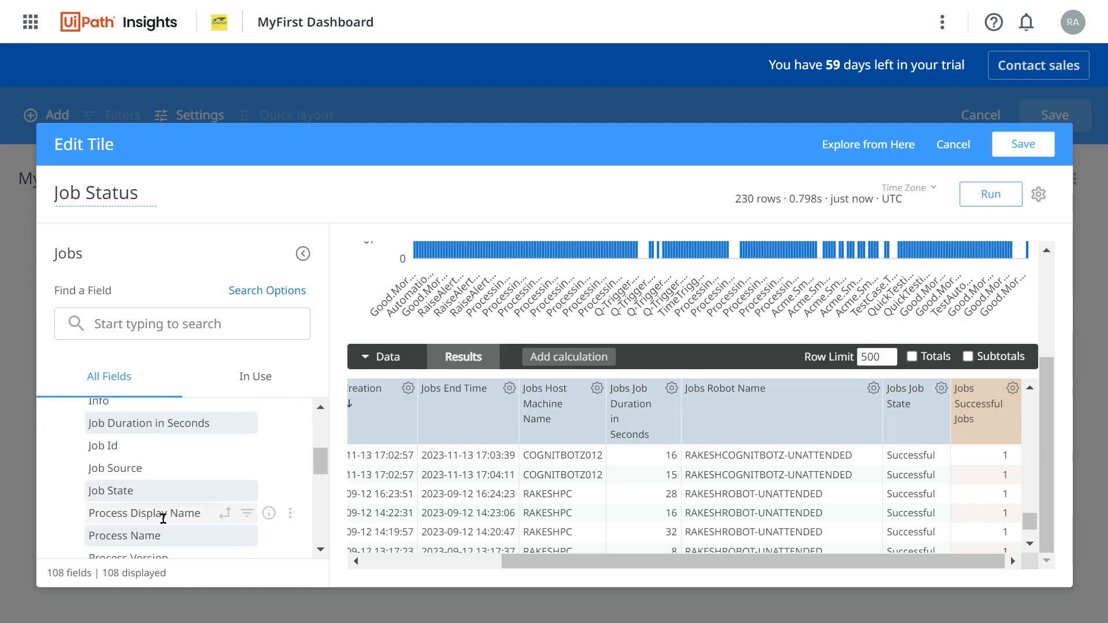
scroll(164, 519, up, 4)
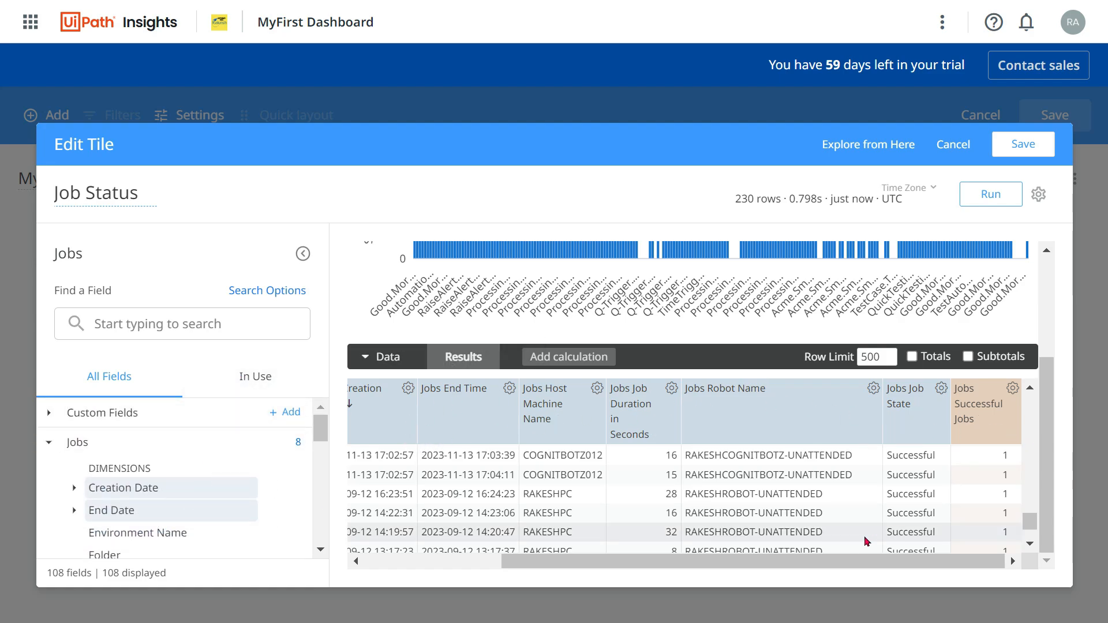
Examine the result columns from Process Name across to Successful Jobs and back.
click(864, 566)
drag(949, 579, 651, 573)
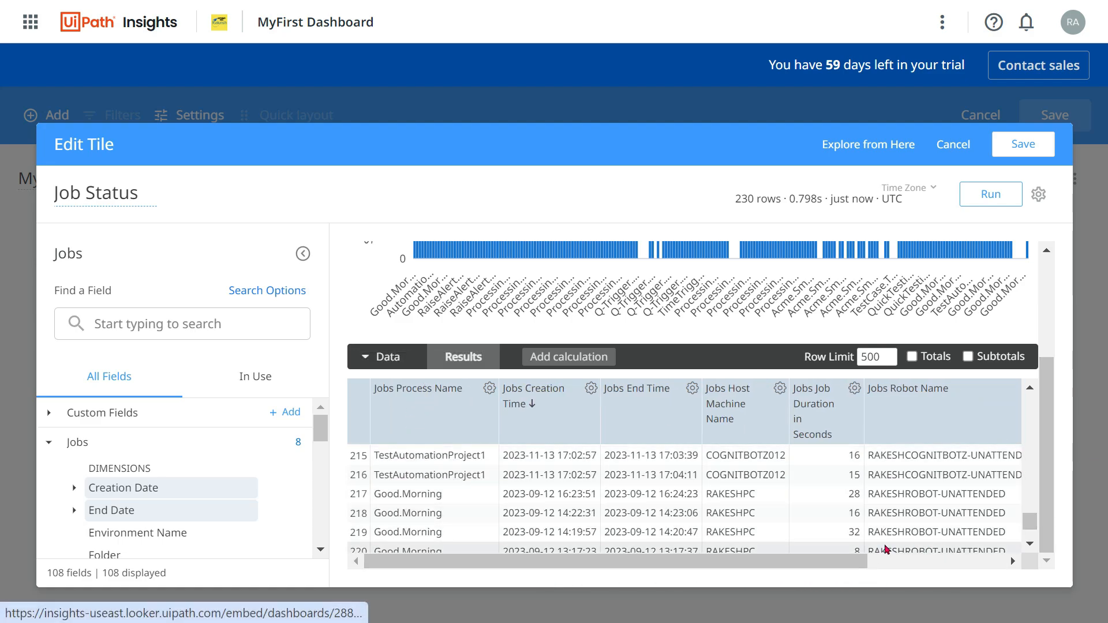
drag(854, 568, 1052, 555)
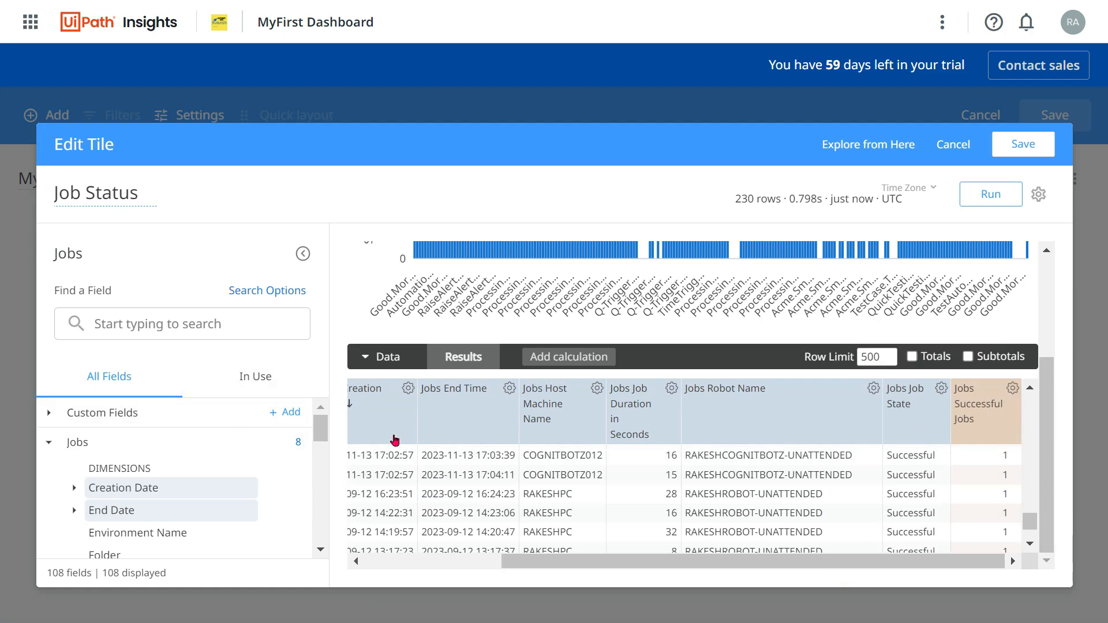
drag(519, 558, 371, 541)
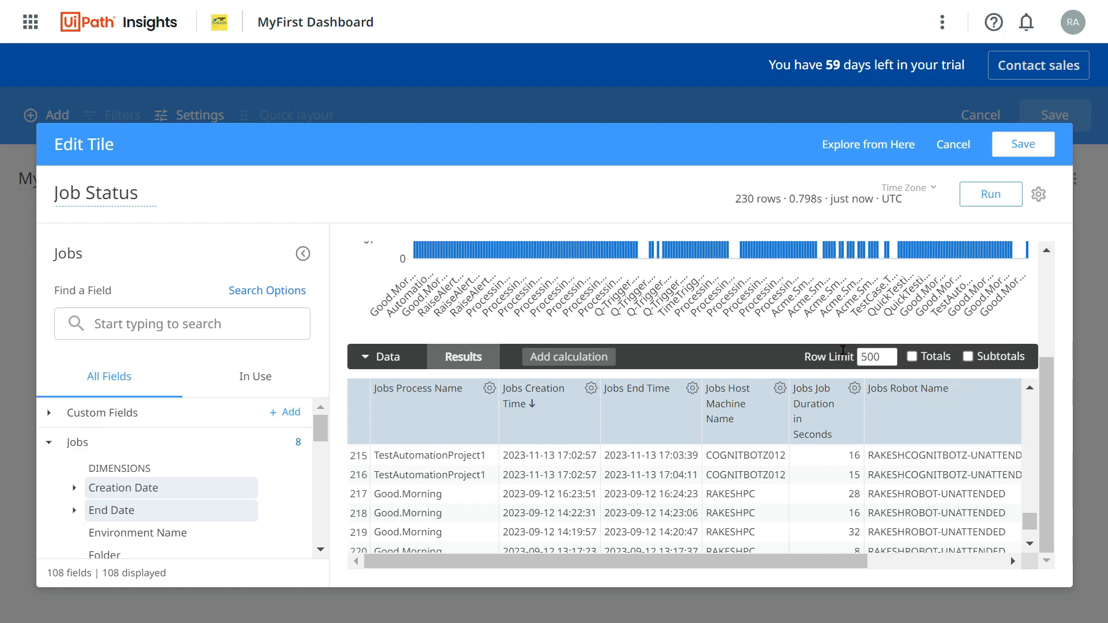
mouse_move(520, 565)
mouse_down()
mouse_move(681, 547)
mouse_move(508, 572)
mouse_up()
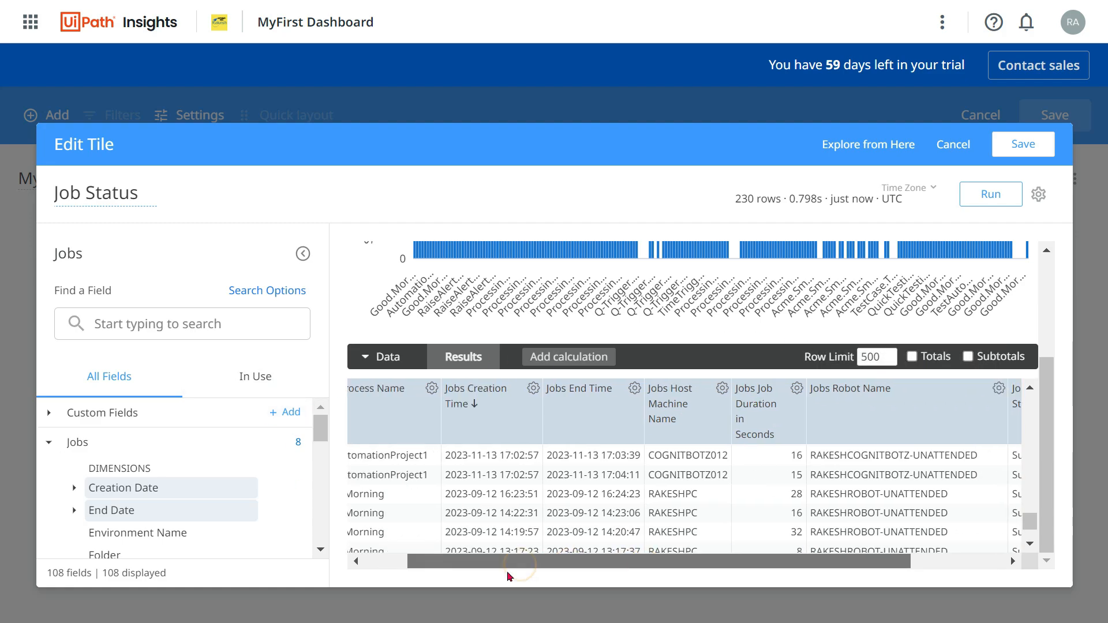
List the fields in use and remove Creation Date, End Date, Host Machine Name, Job Duration in Seconds, Robot Name and Successful Jobs from the tile.
scroll(246, 409, down, 2)
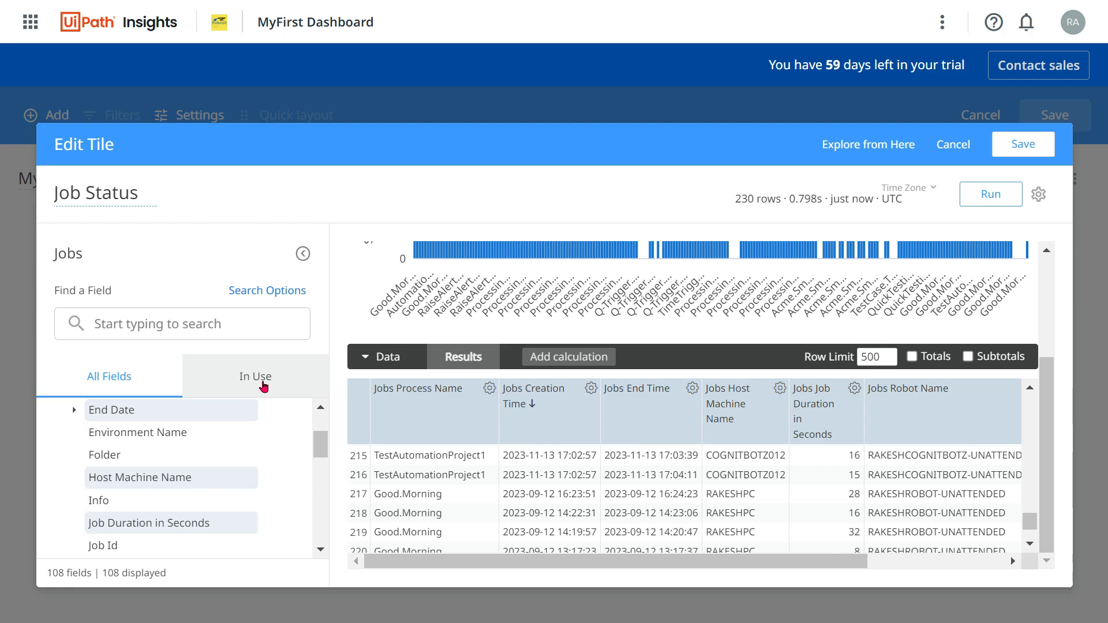
click(262, 384)
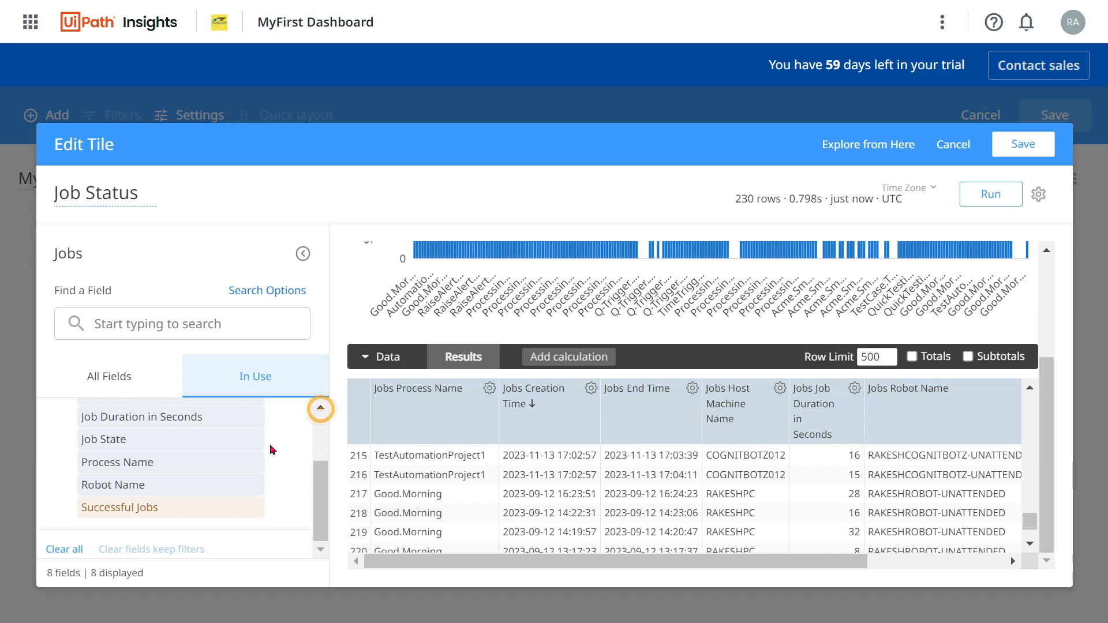
scroll(180, 460, up, 2)
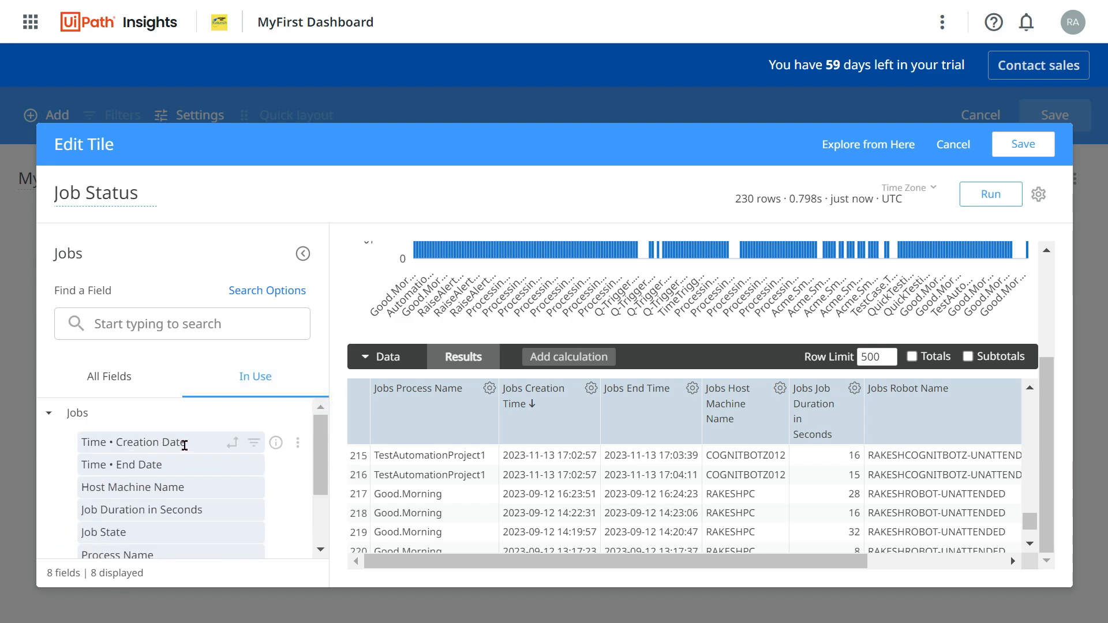
click(209, 443)
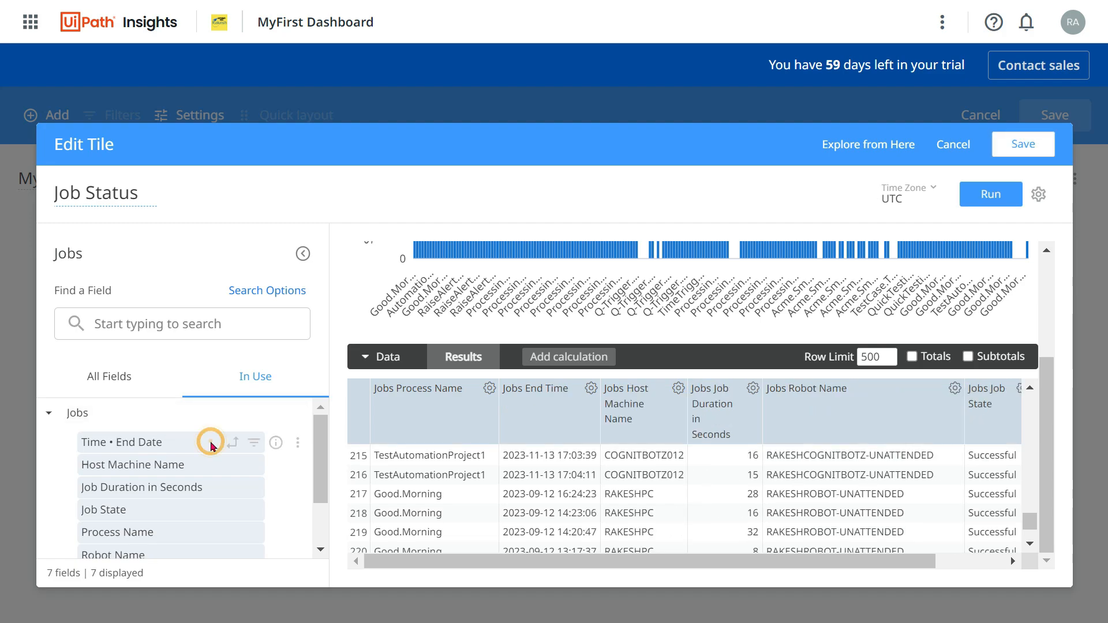
click(210, 446)
click(212, 448)
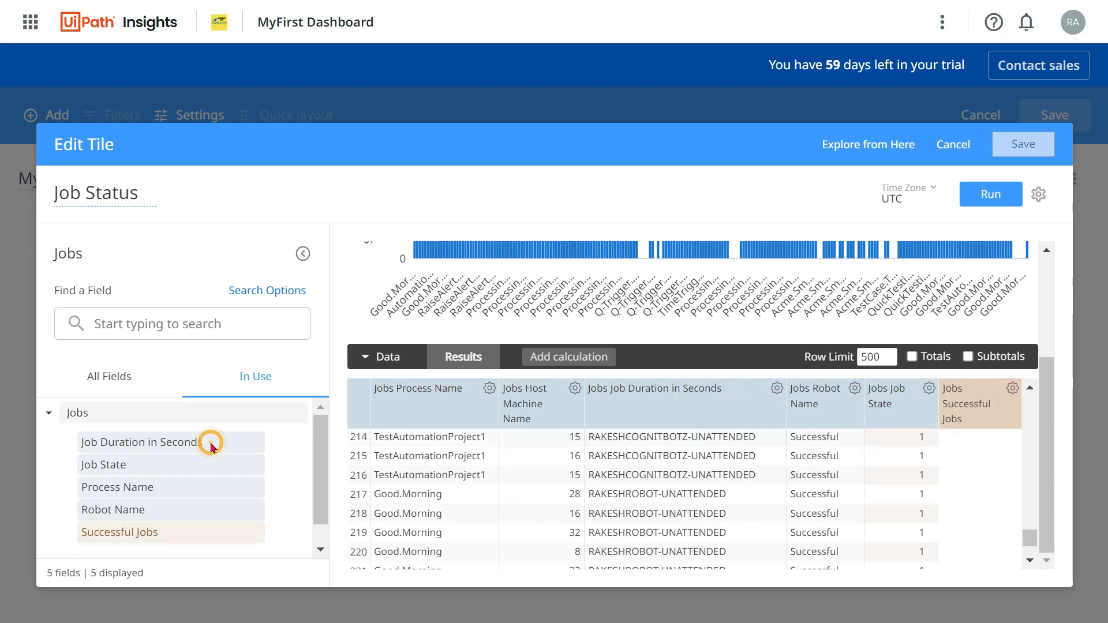
click(212, 448)
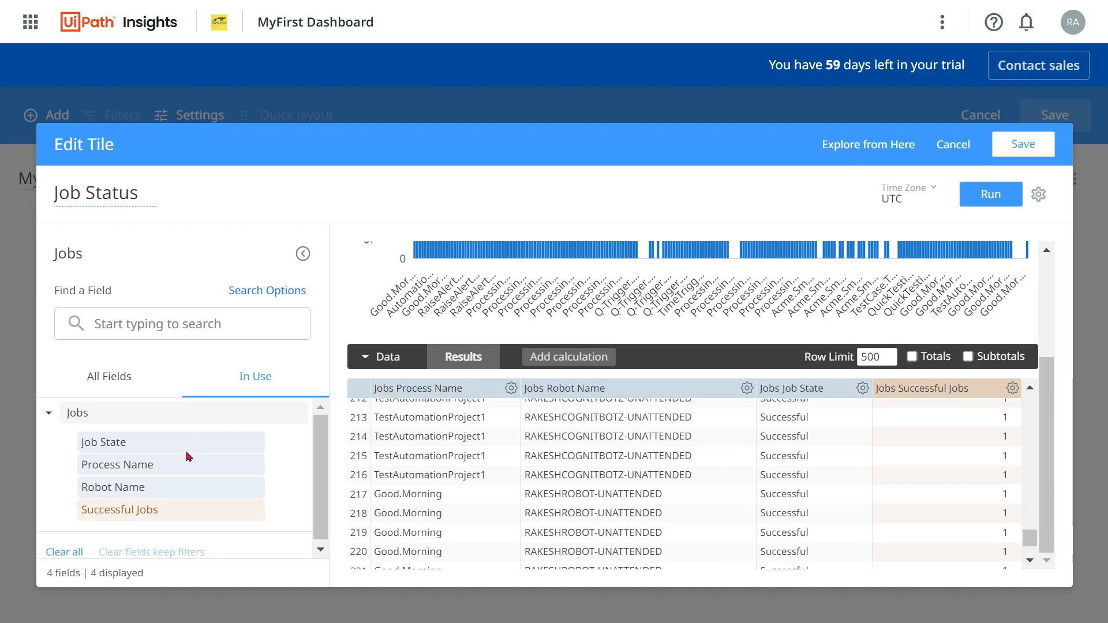
click(165, 486)
click(169, 487)
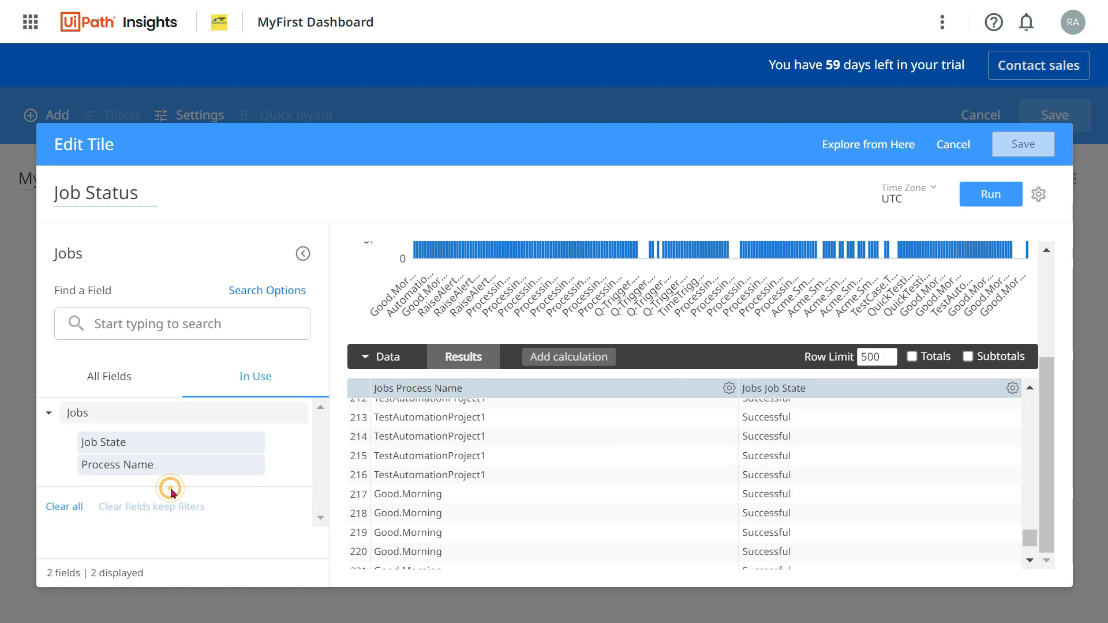
Set the row limit to 5, run the query, and review the resulting chart and table.
scroll(937, 455, up, 20)
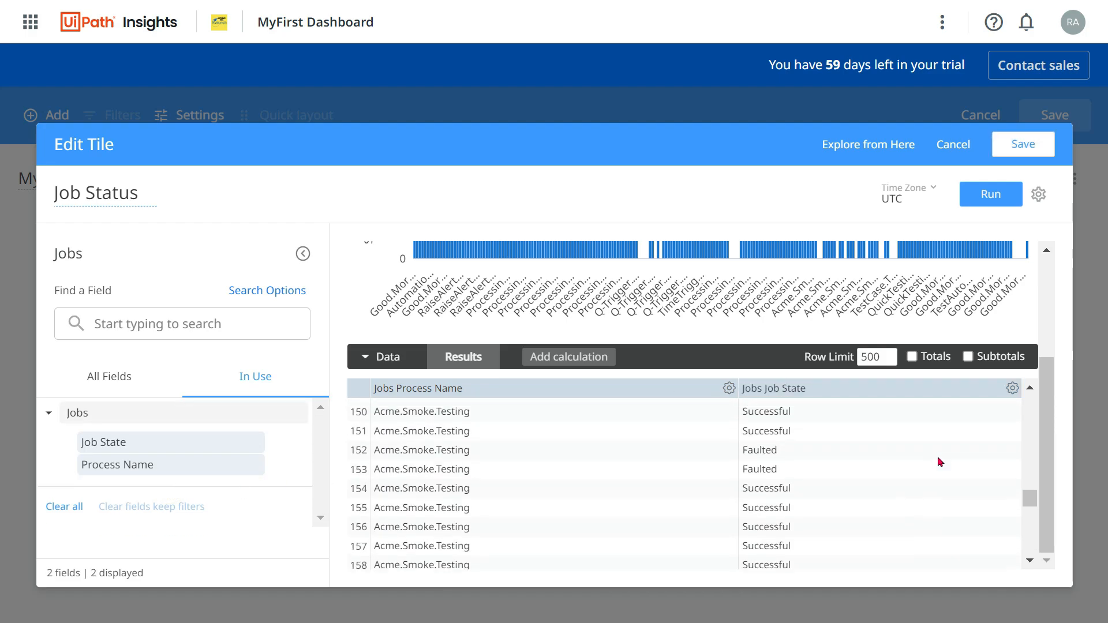
scroll(937, 456, up, 20)
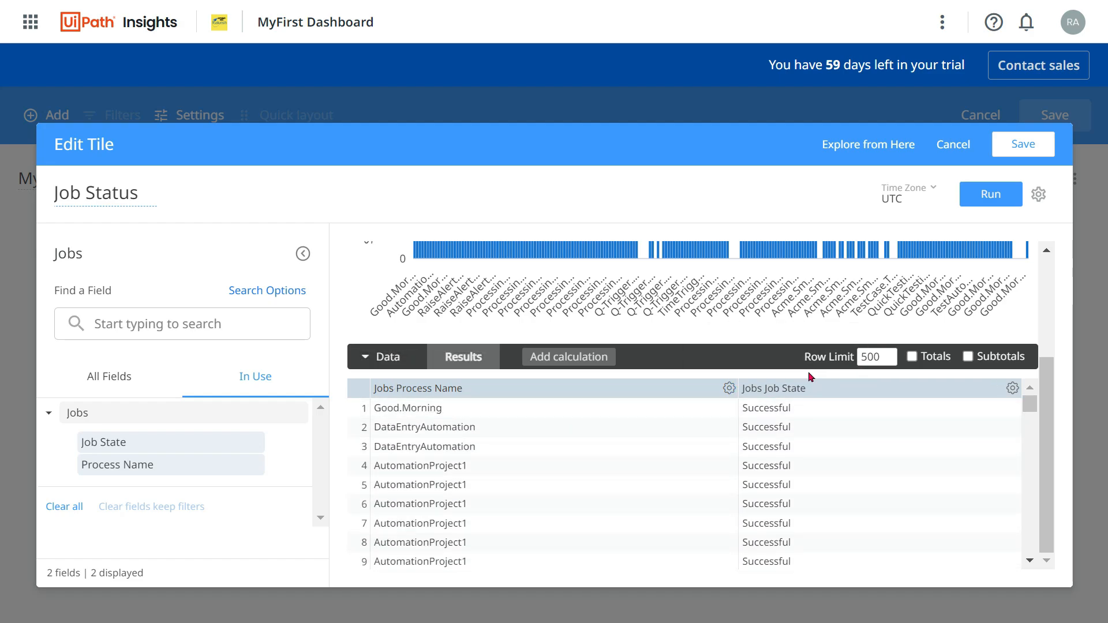
double_click(867, 361)
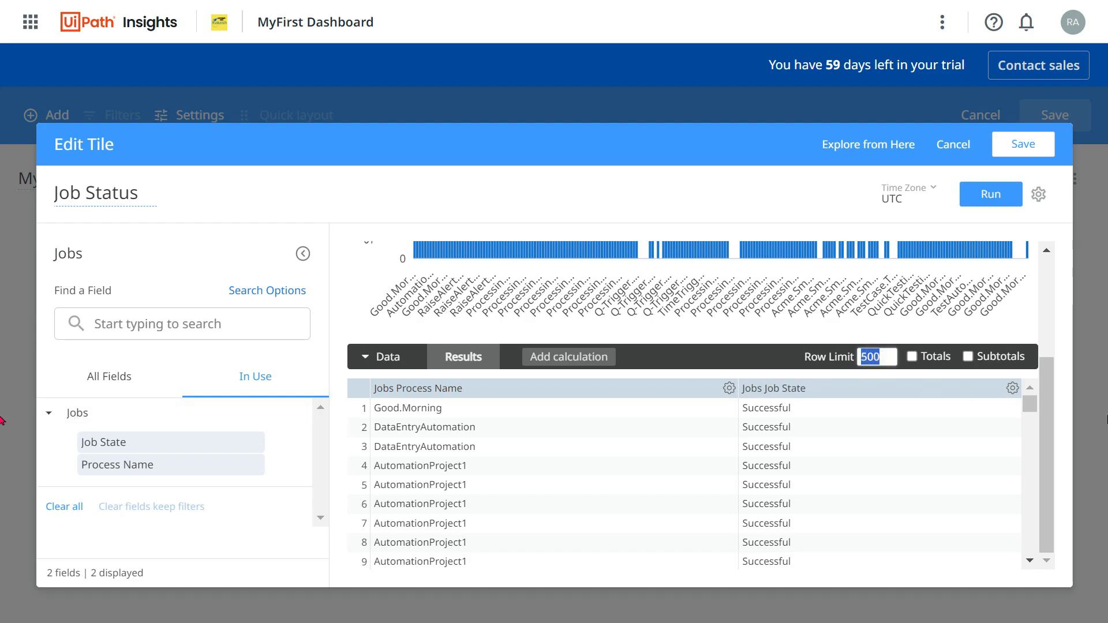
text(5)
click(989, 186)
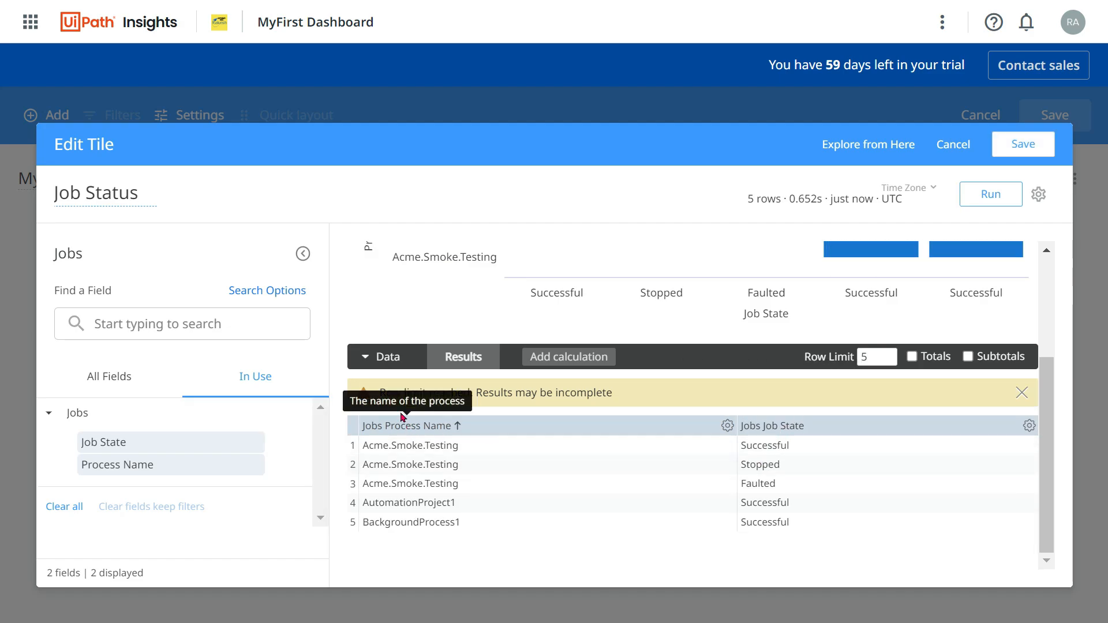
scroll(588, 490, up, 3)
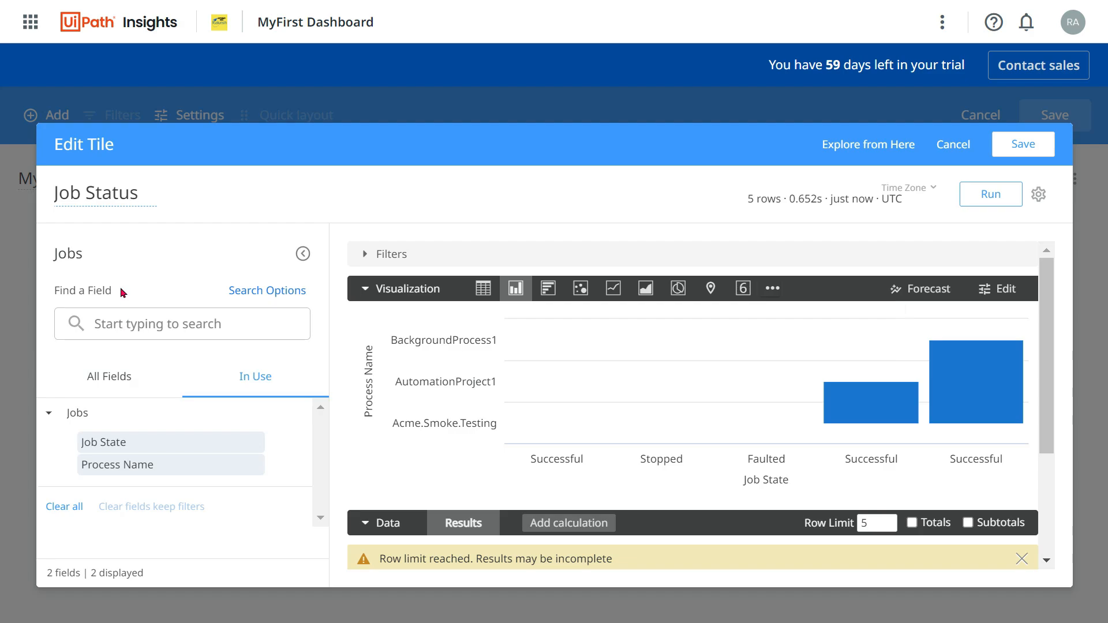
scroll(885, 527, down, 3)
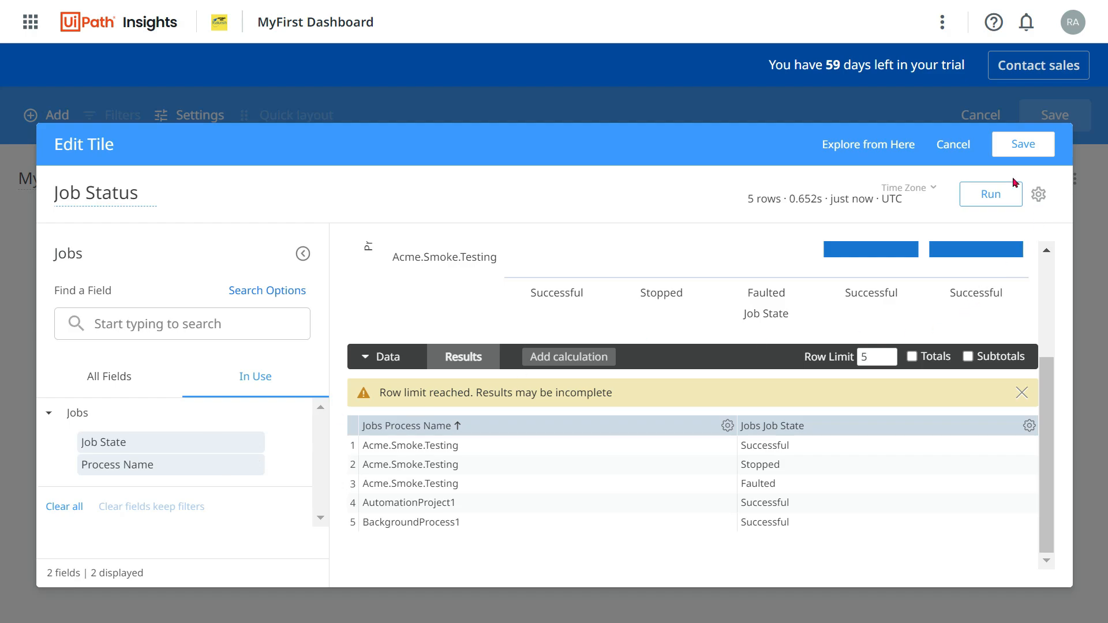
Discard the Job Status tile edits, return to the dashboards list, and open the Processes (copy) dashboard.
click(953, 145)
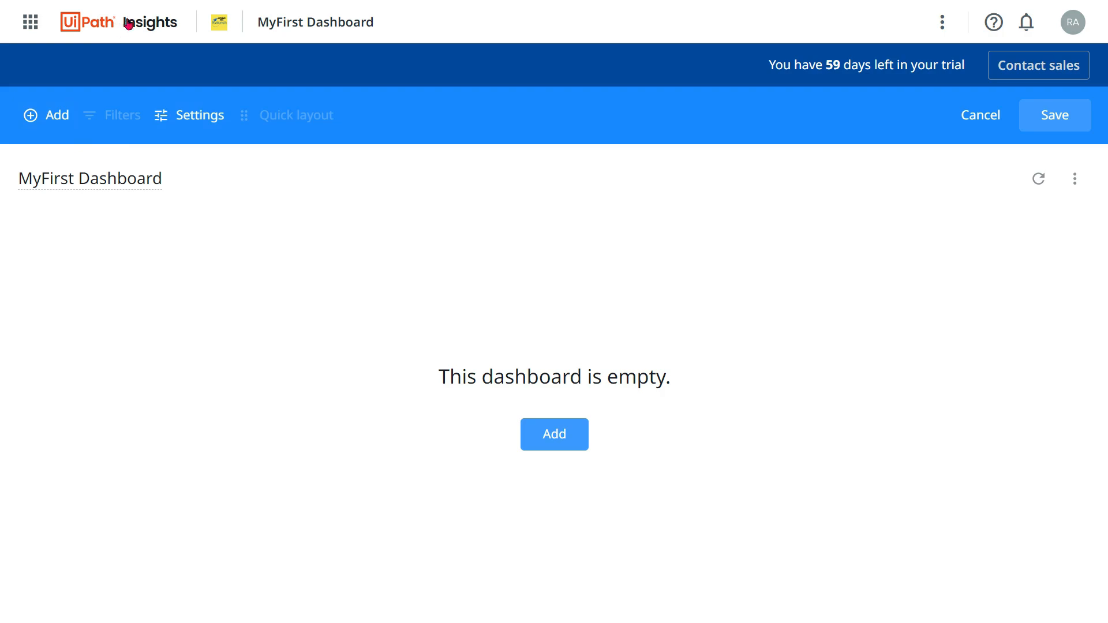
click(144, 29)
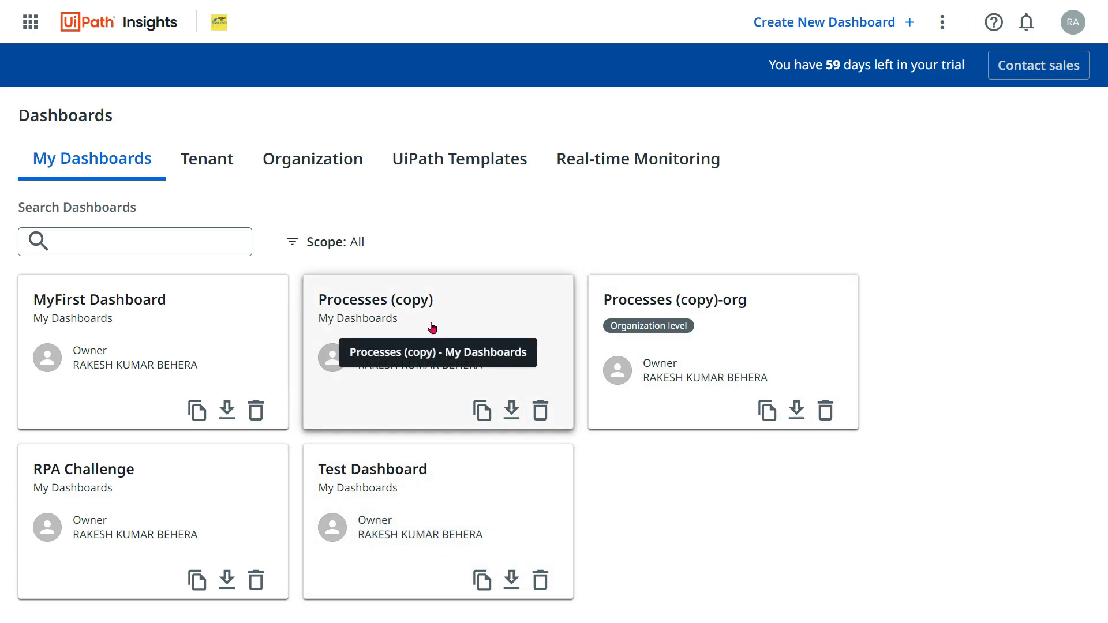
click(471, 317)
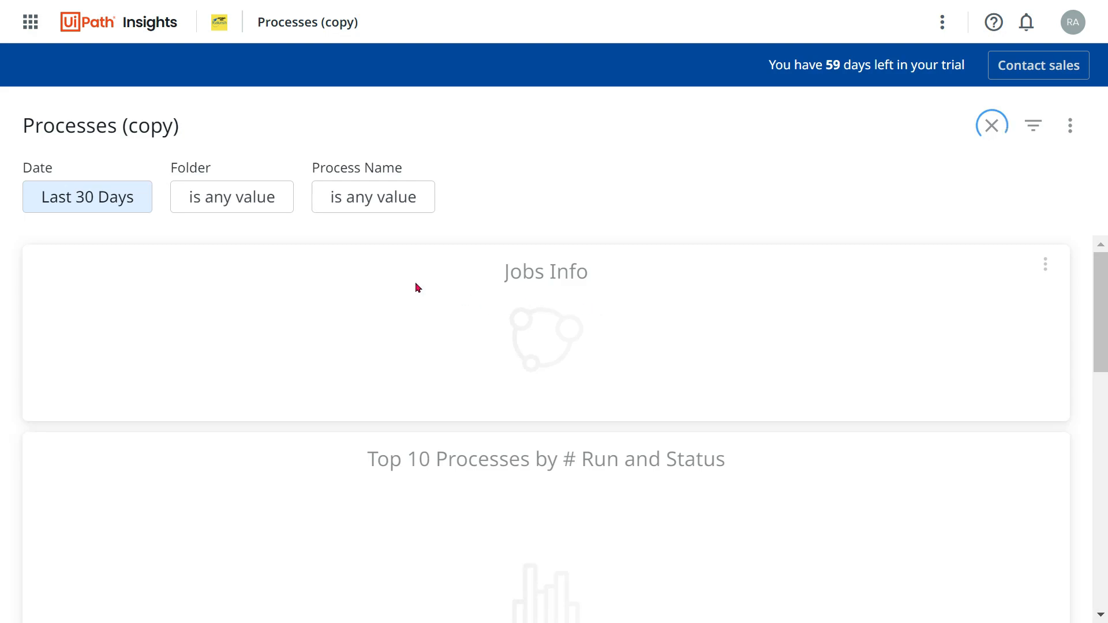
Set the dashboard's Date filter to Year To Date and reload its data.
click(143, 208)
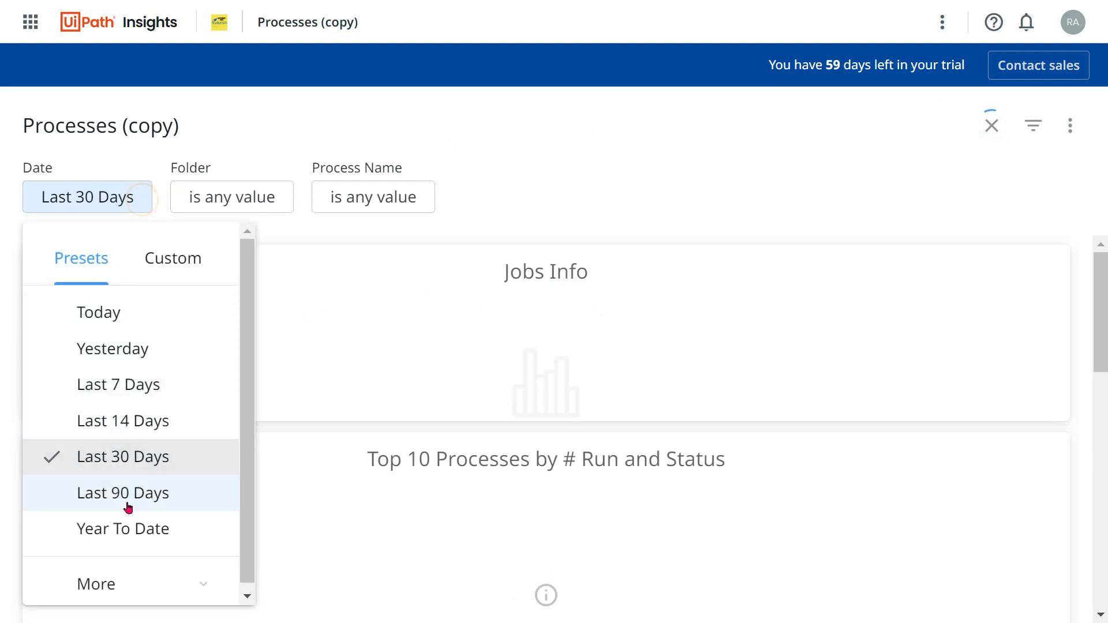
click(138, 529)
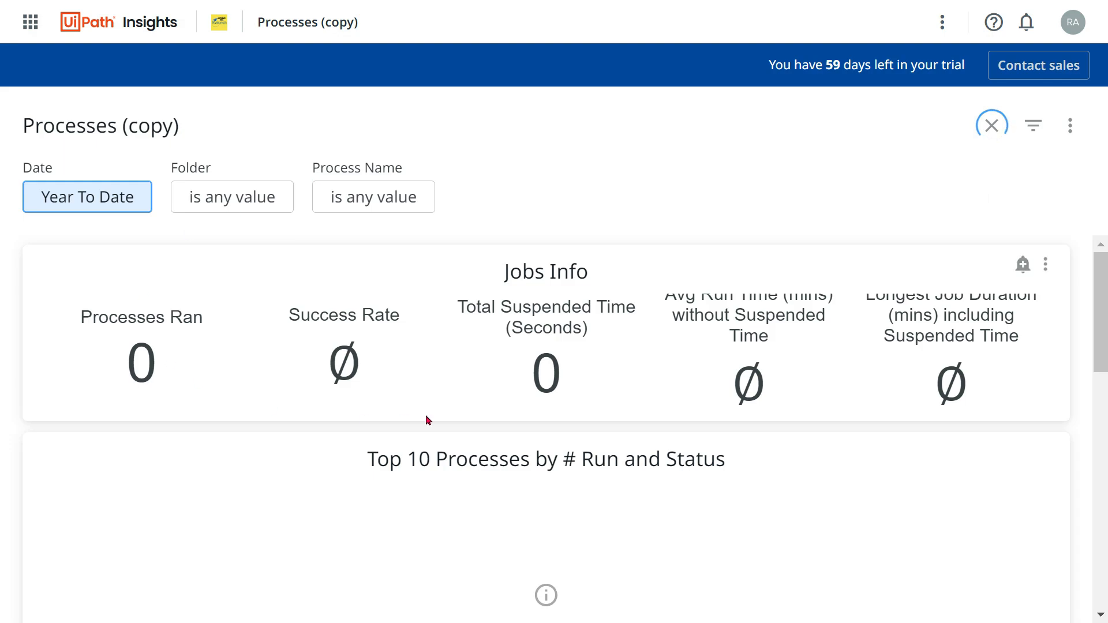
scroll(834, 385, down, 6)
scroll(835, 385, up, 4)
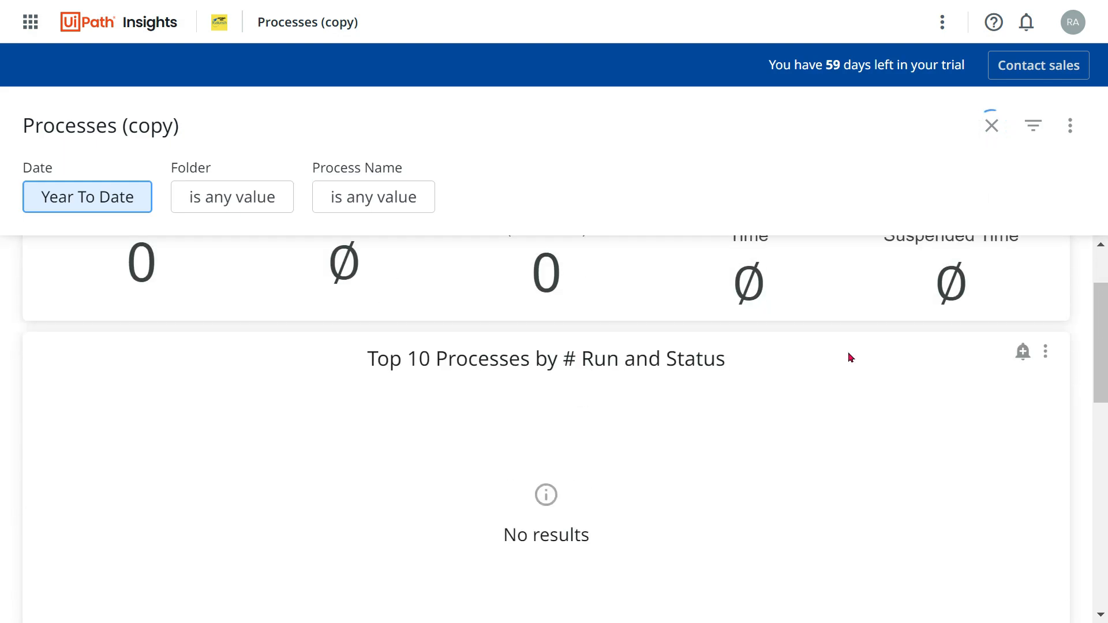
scroll(848, 355, up, 2)
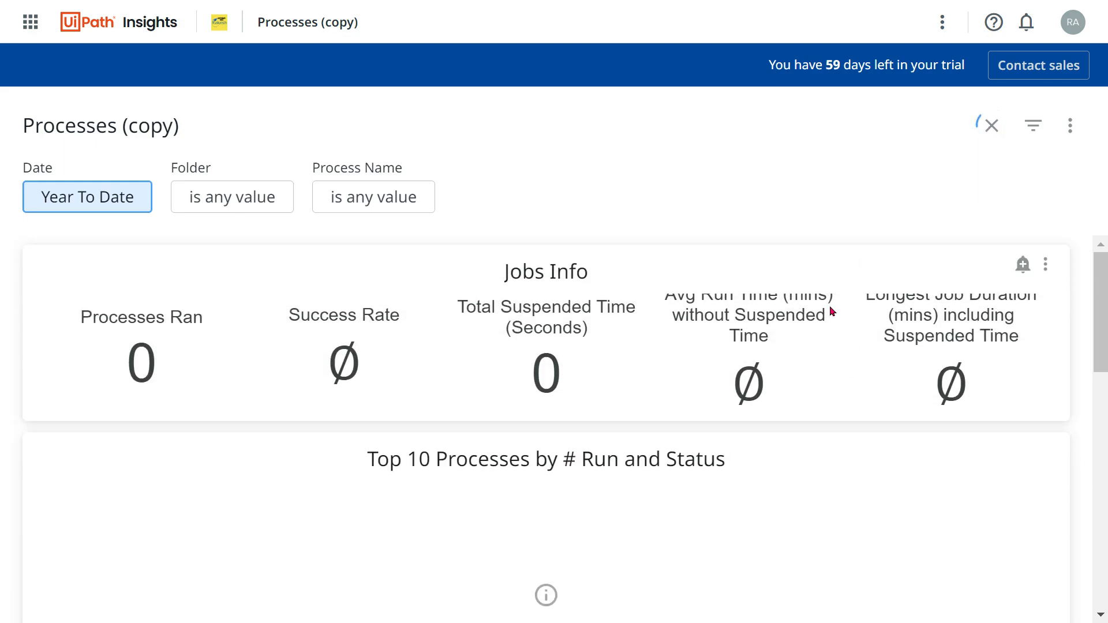
click(992, 132)
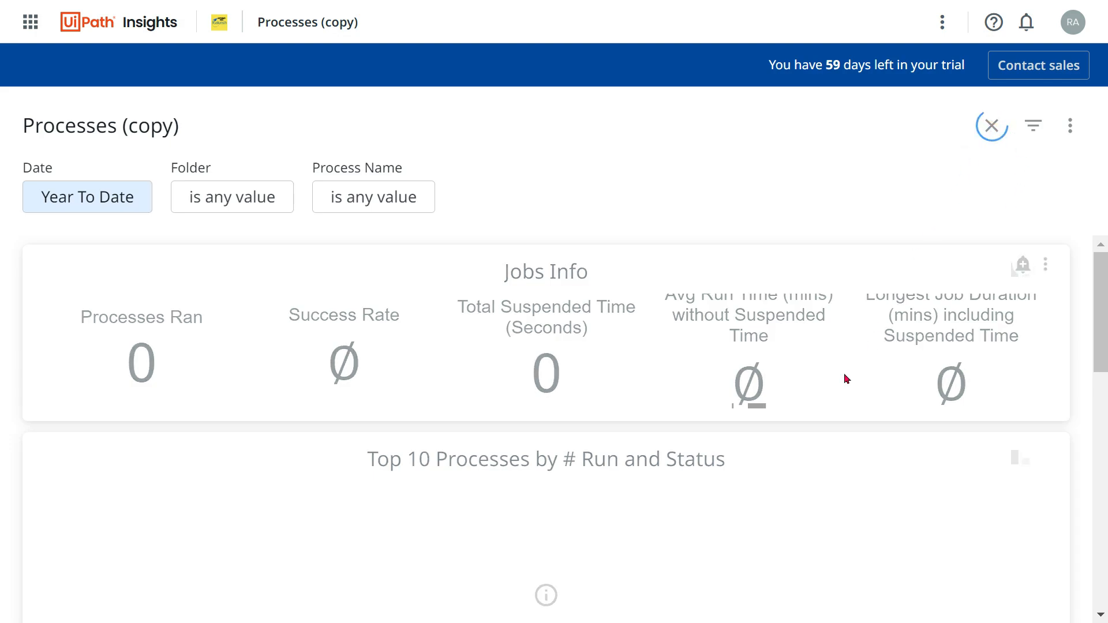
Examine the Top 10 Processes by # Run and Status chart, including its title, process names and job state legend.
scroll(690, 487, down, 2)
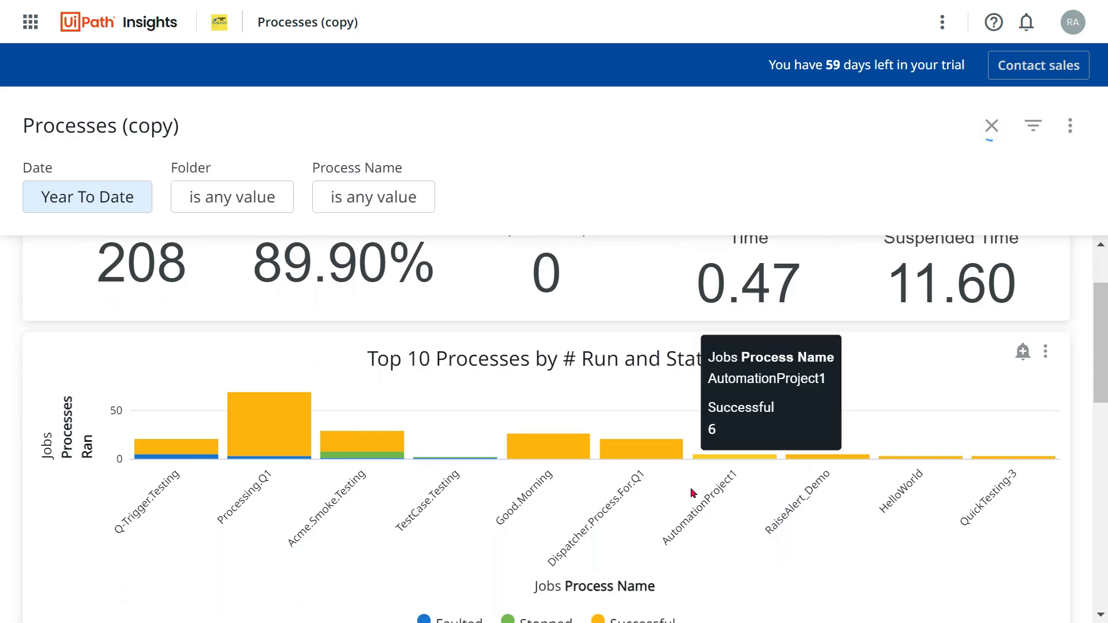
scroll(120, 467, down, 2)
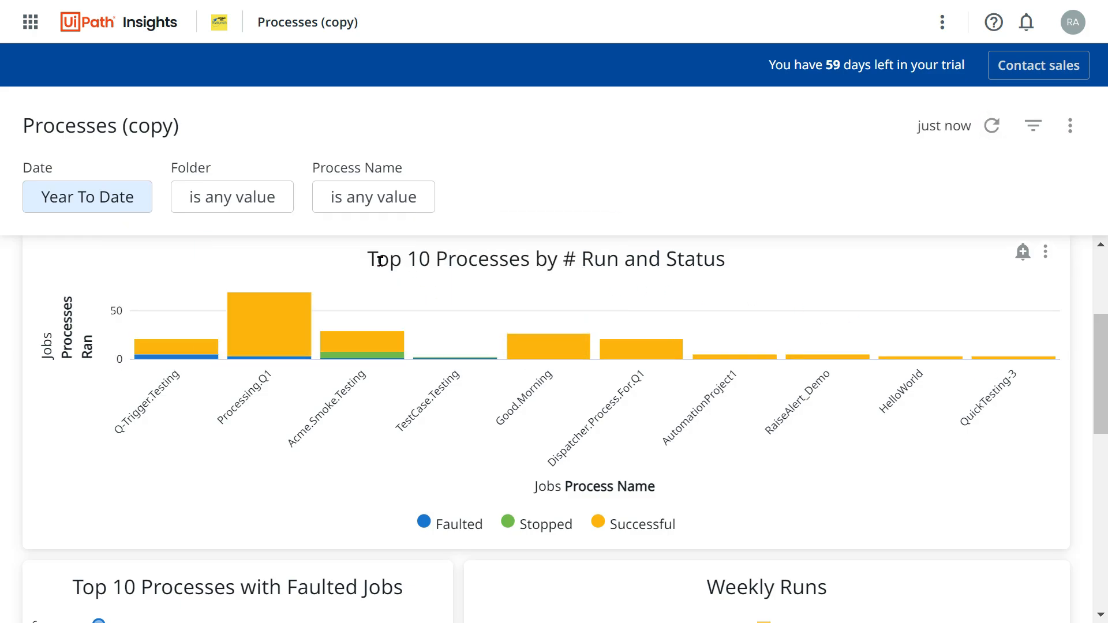
drag(374, 261, 709, 346)
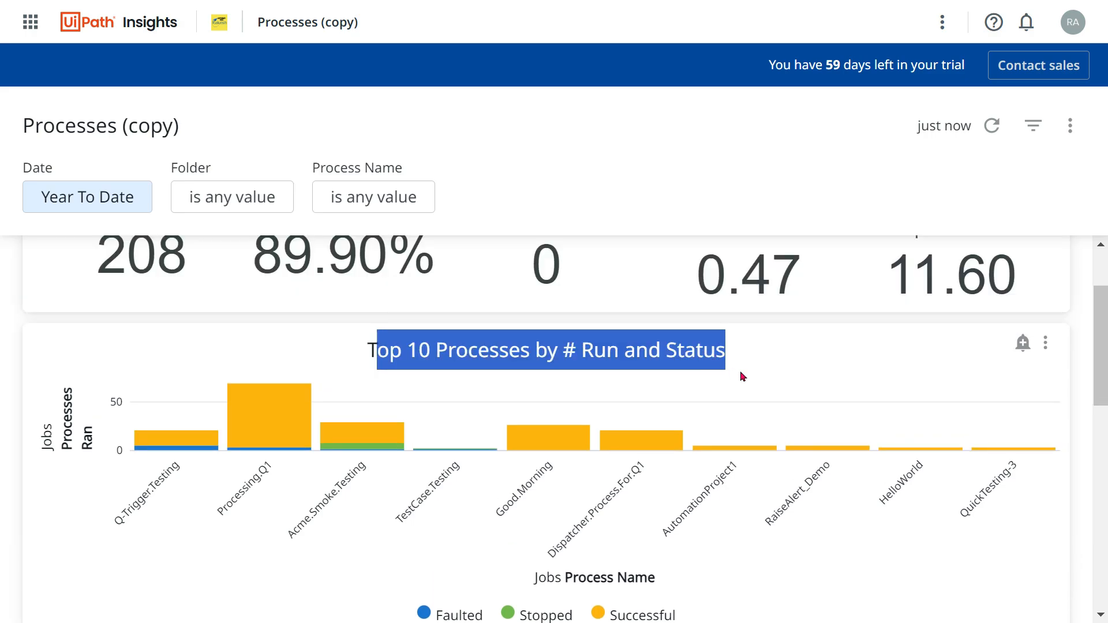
click(338, 355)
drag(365, 354, 738, 348)
scroll(527, 490, down, 2)
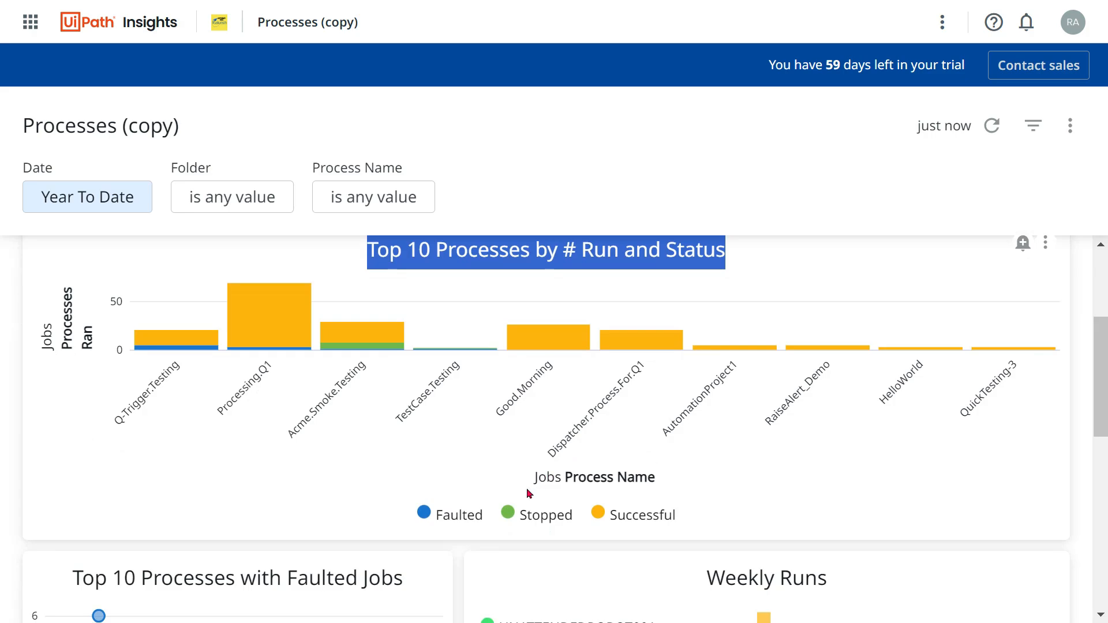
scroll(711, 500, up, 4)
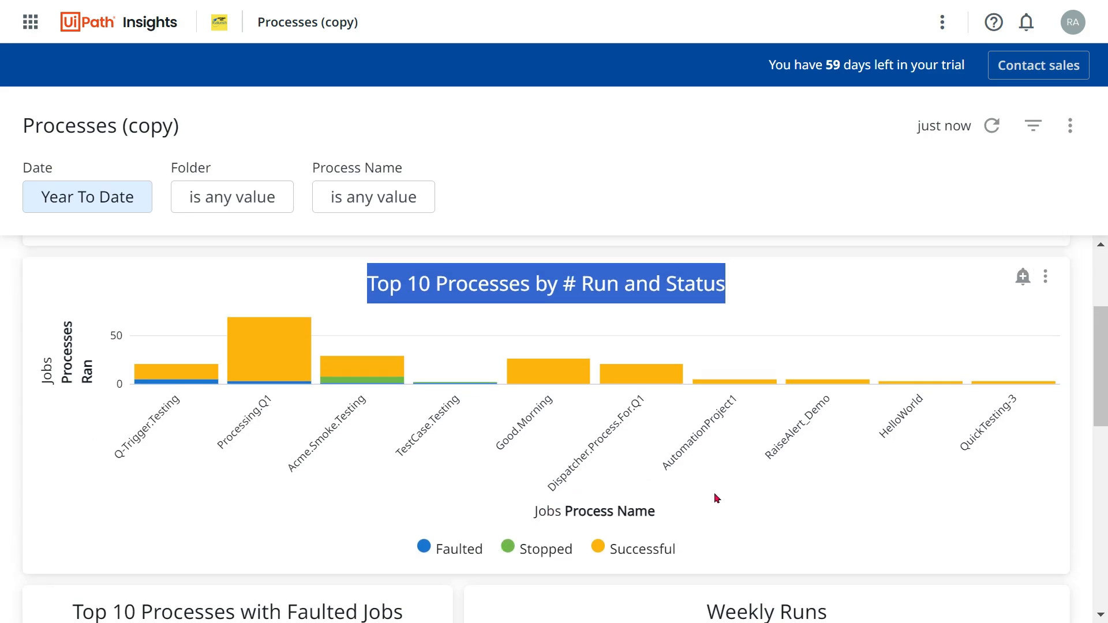
scroll(796, 408, down, 2)
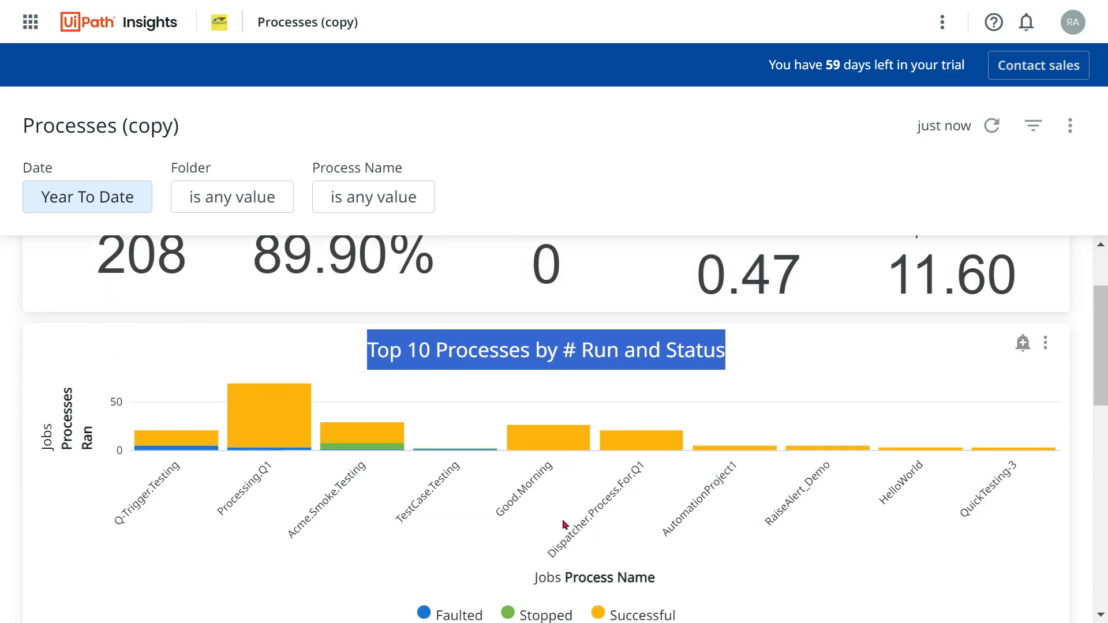
click(803, 354)
Explore the data behind the Top 10 Processes by # Run and Status tile and list its fields in use.
click(1046, 344)
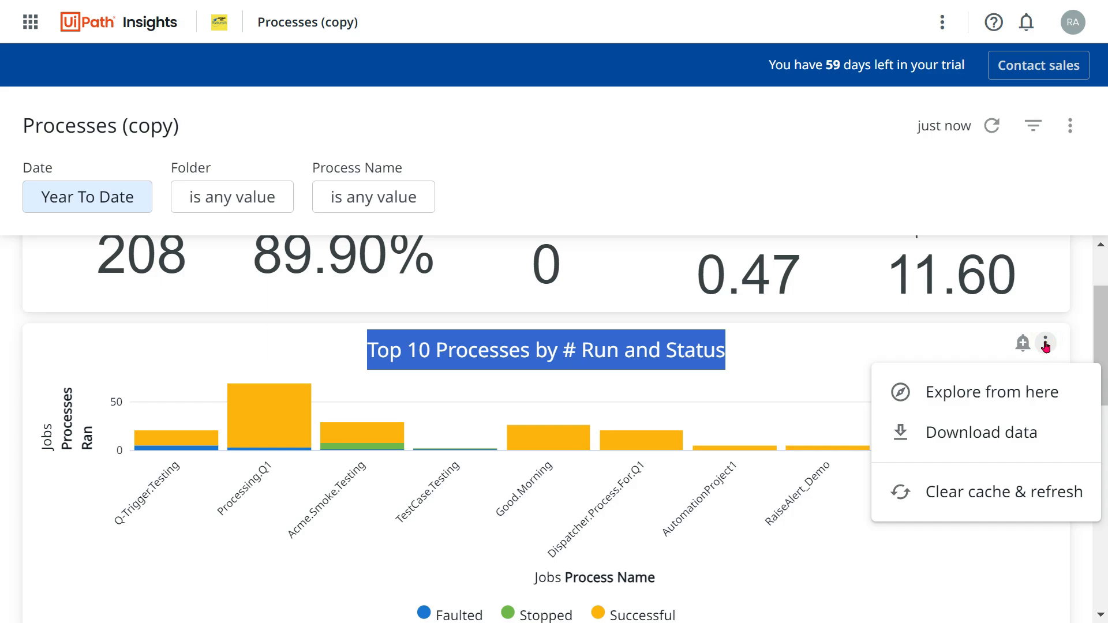
click(977, 409)
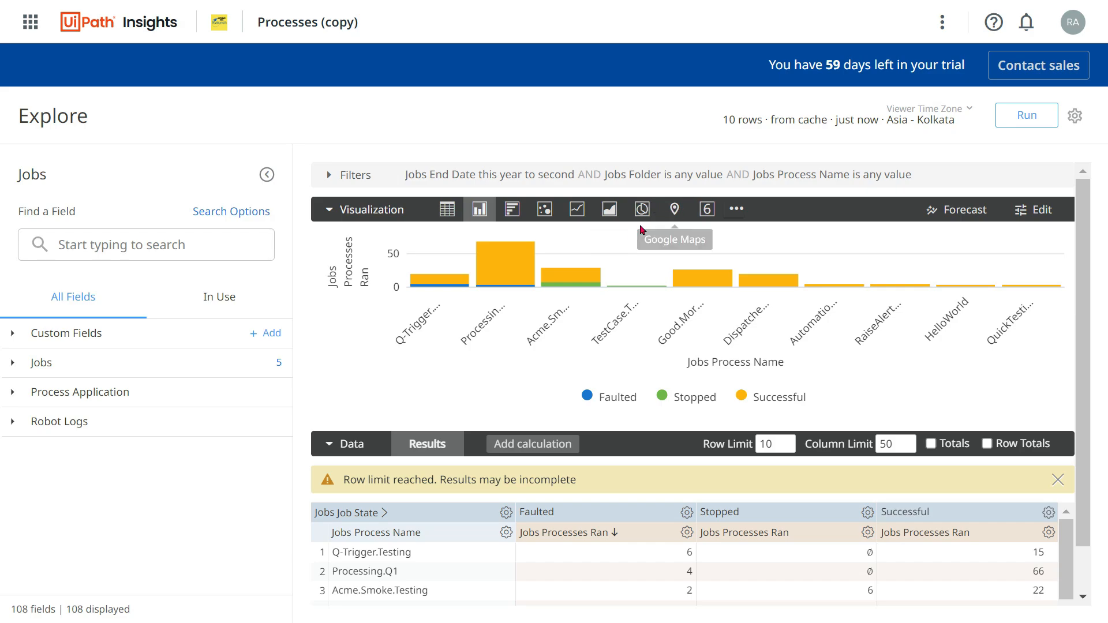
scroll(1093, 375, down, 1)
scroll(1093, 375, down, 1)
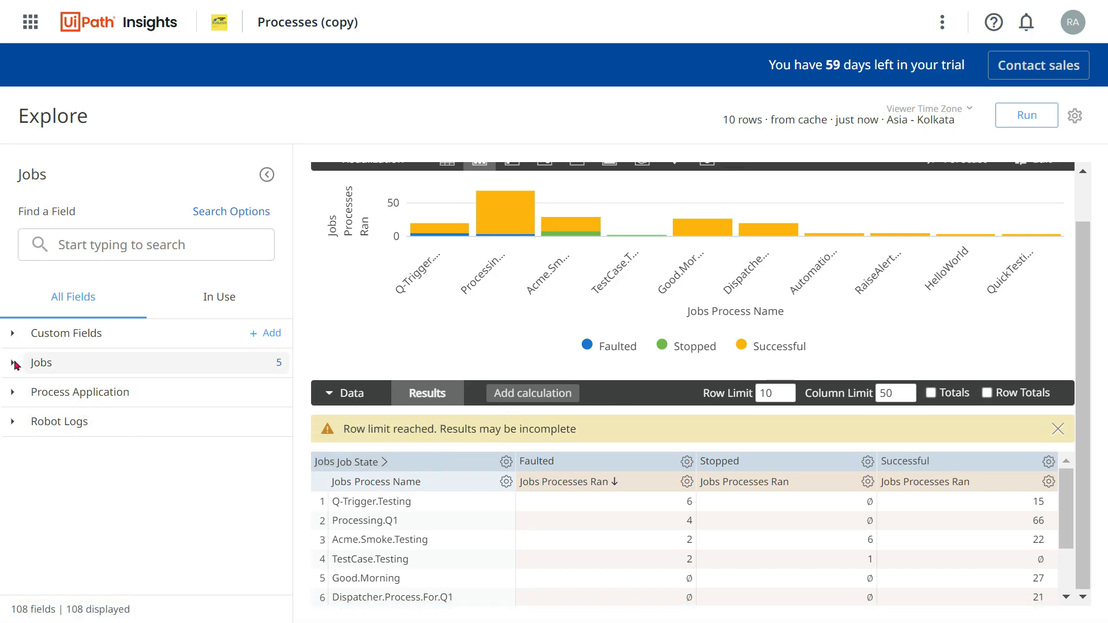
click(216, 311)
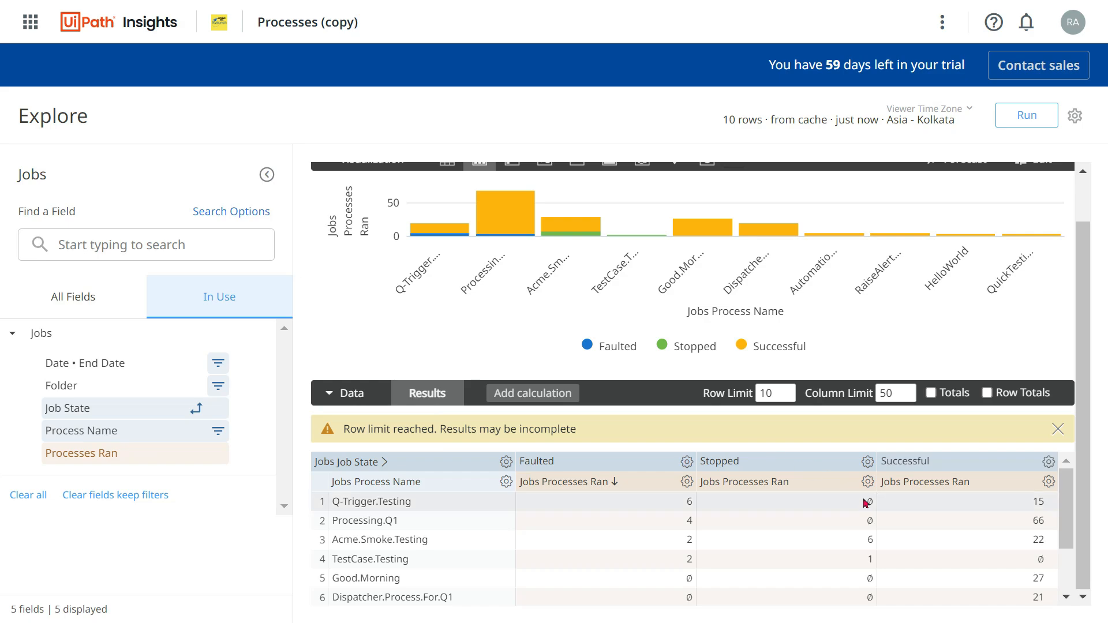
scroll(404, 322, up, 1)
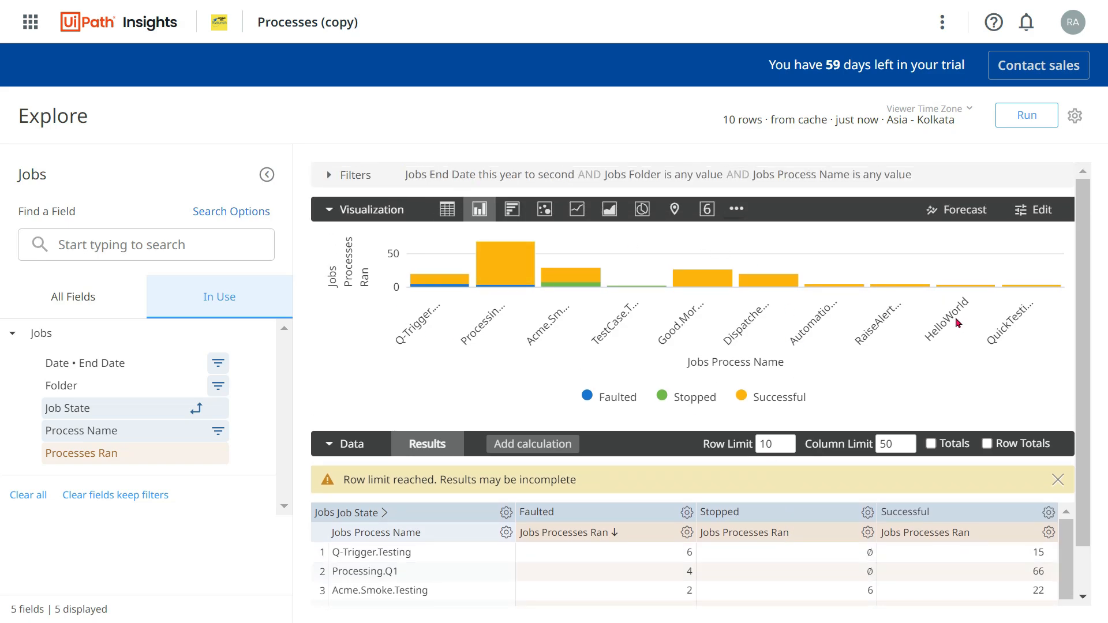
Return to the dashboards list and open MyFirst Dashboard for editing.
click(128, 24)
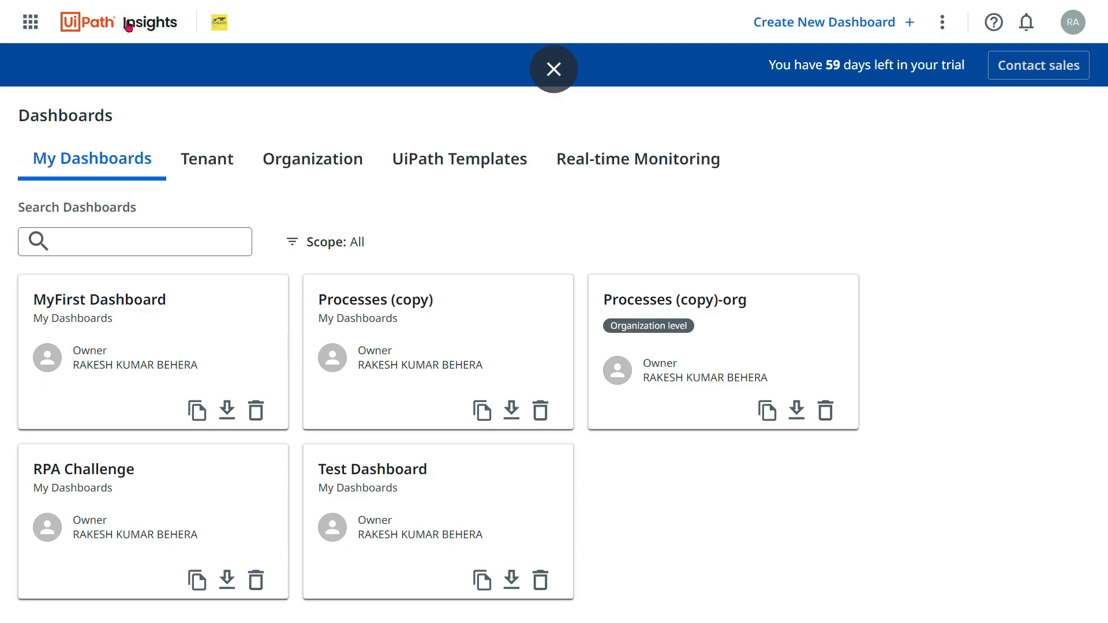
click(132, 315)
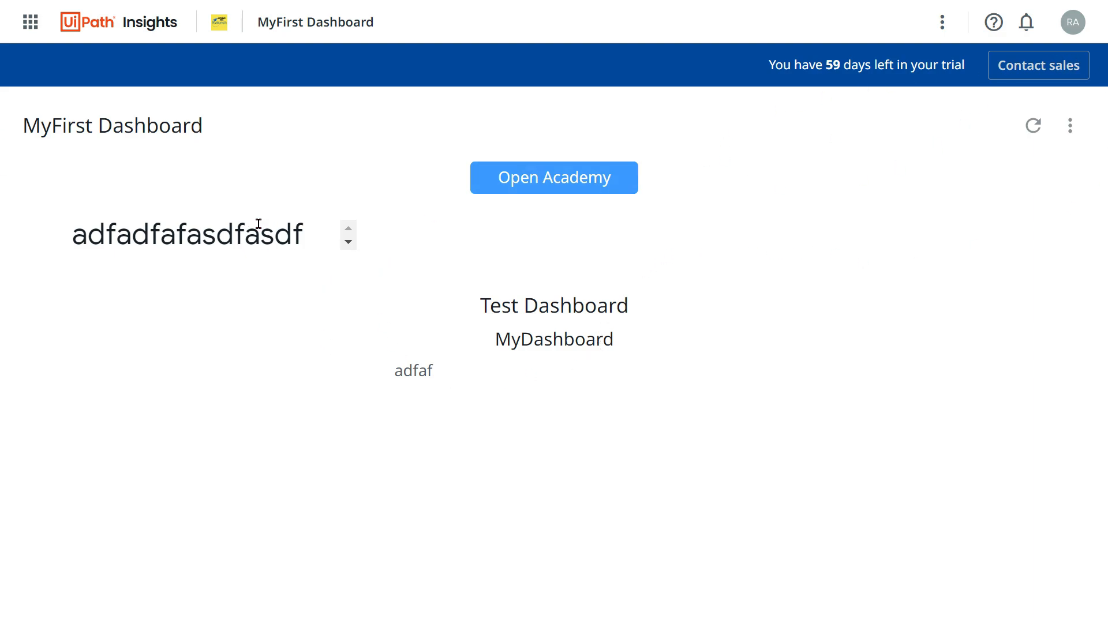
click(1069, 126)
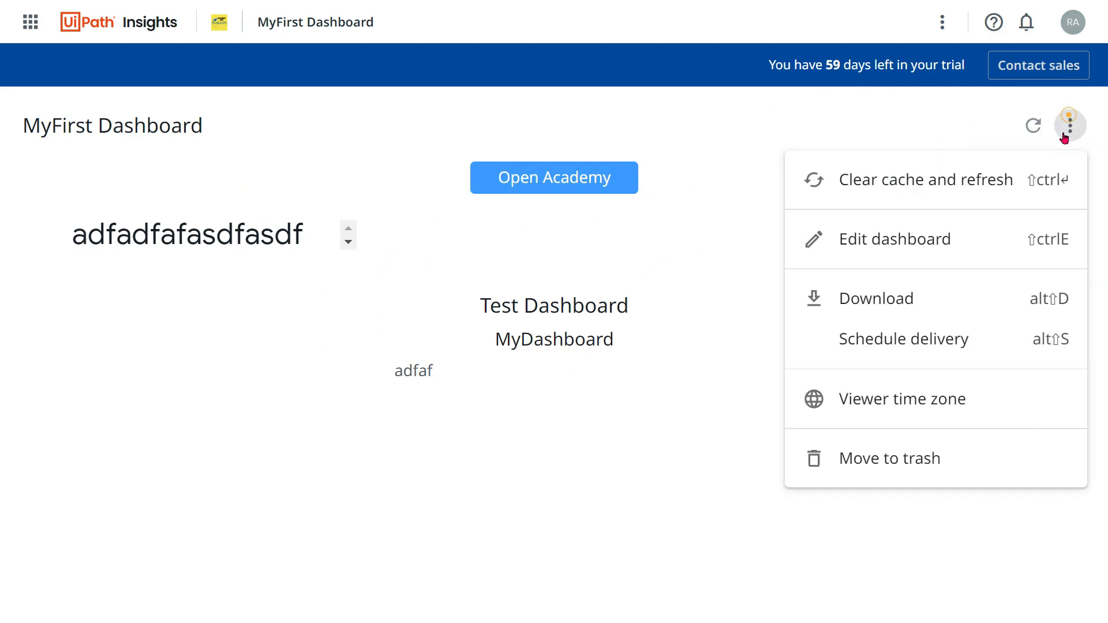
click(888, 240)
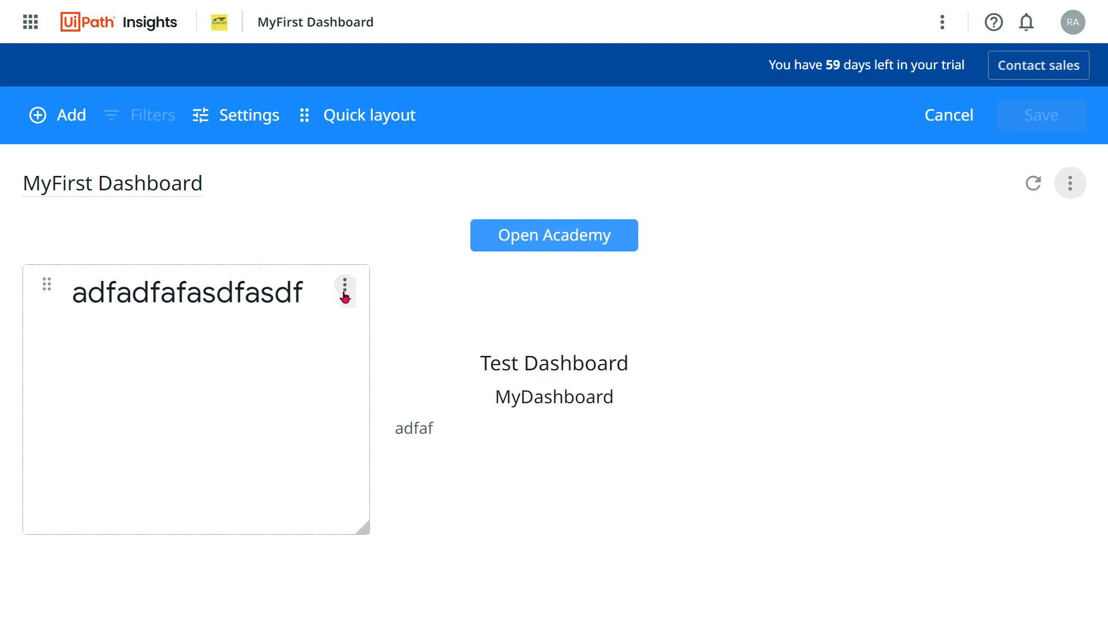
Delete the "adfadfafasdfasdf", "Test Dashboard" and "Open Academy" tiles from the dashboard and save it.
click(345, 290)
click(315, 494)
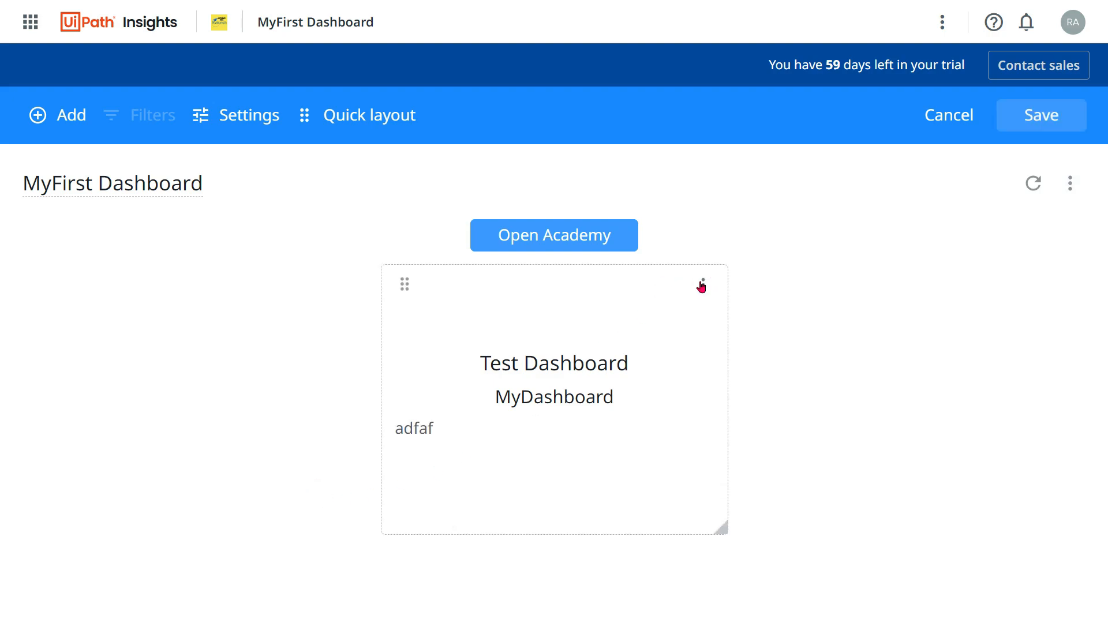
click(703, 285)
click(672, 550)
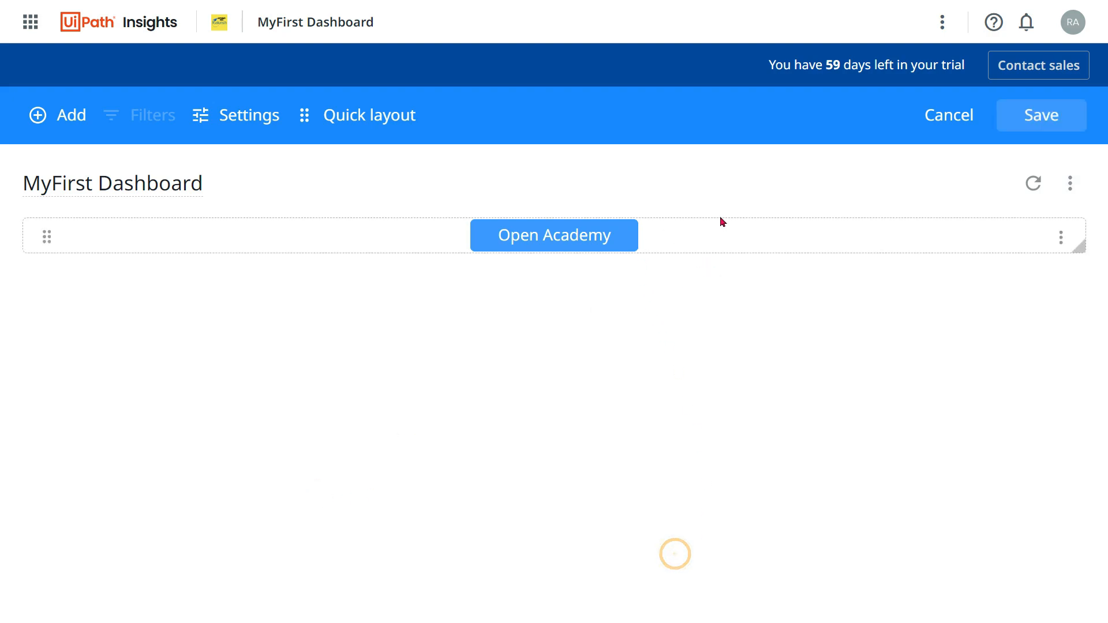
click(1060, 237)
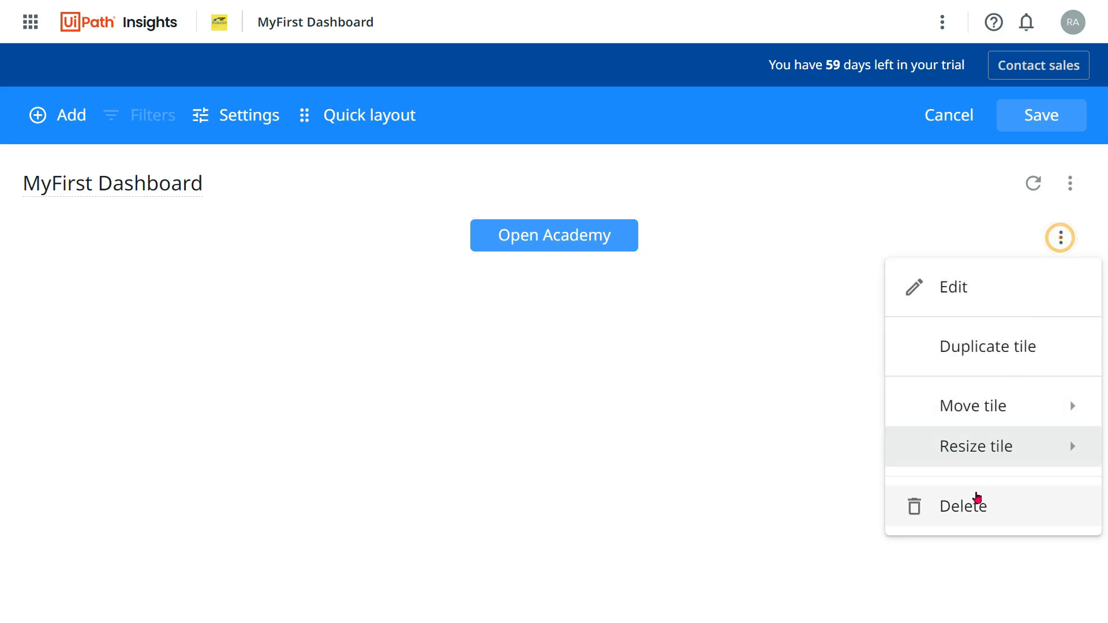
click(976, 499)
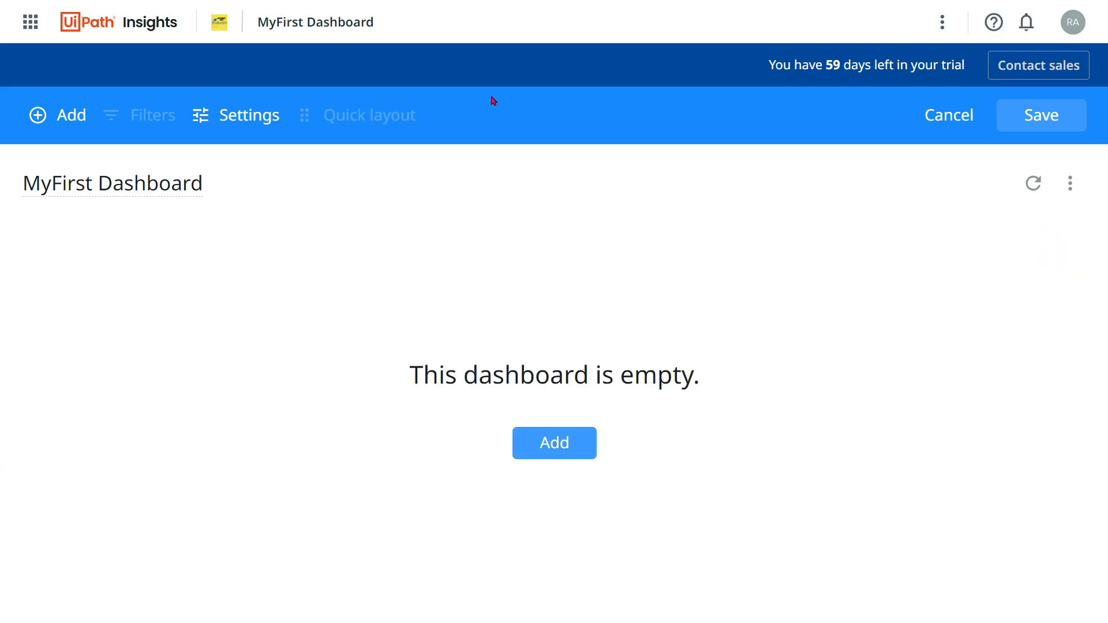
click(1041, 116)
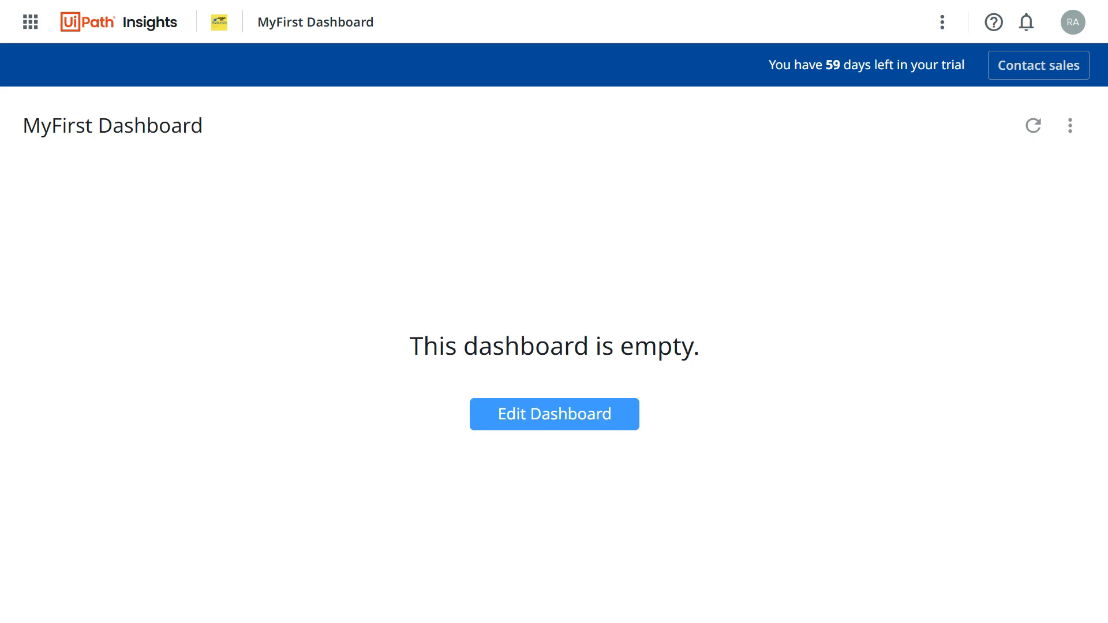
Reopen the empty dashboard for editing and add a visualization tile based on the Jobs Explore.
click(601, 416)
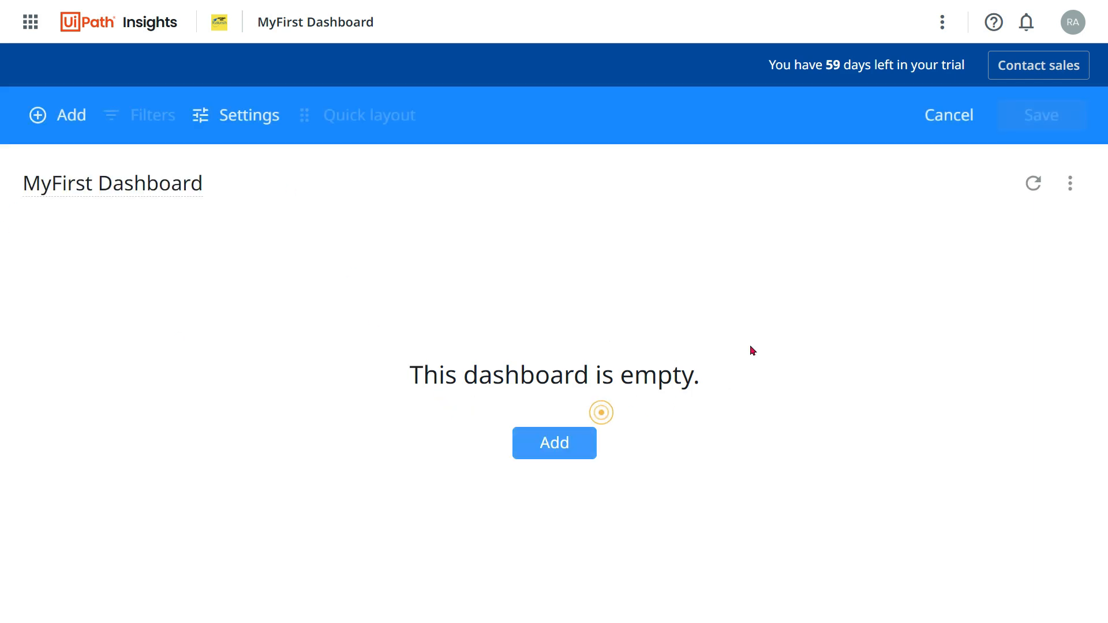
click(67, 121)
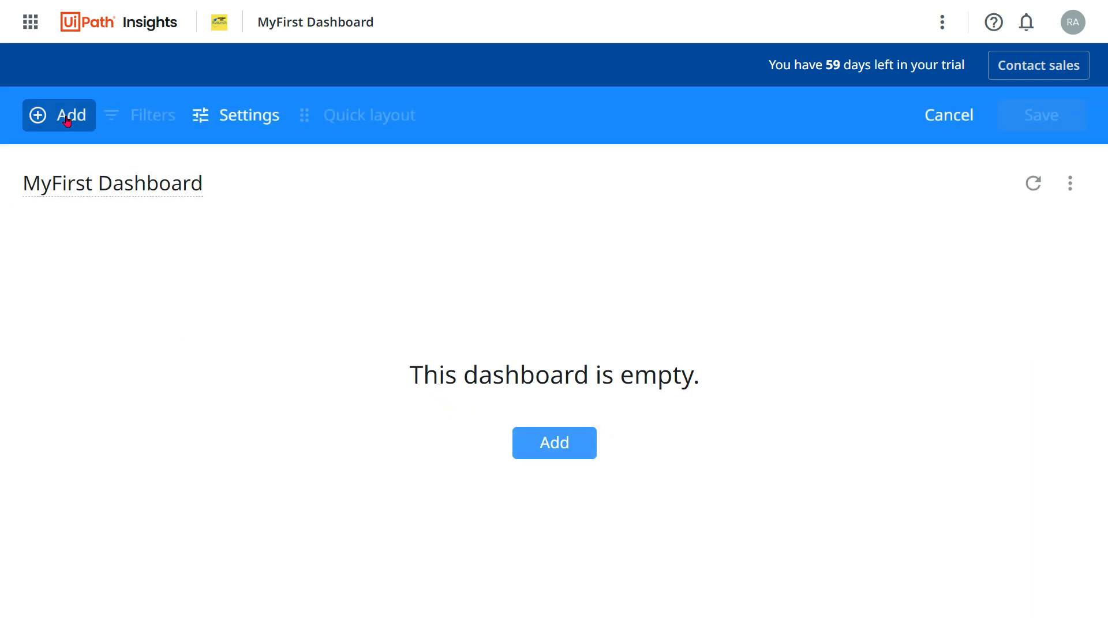
click(92, 184)
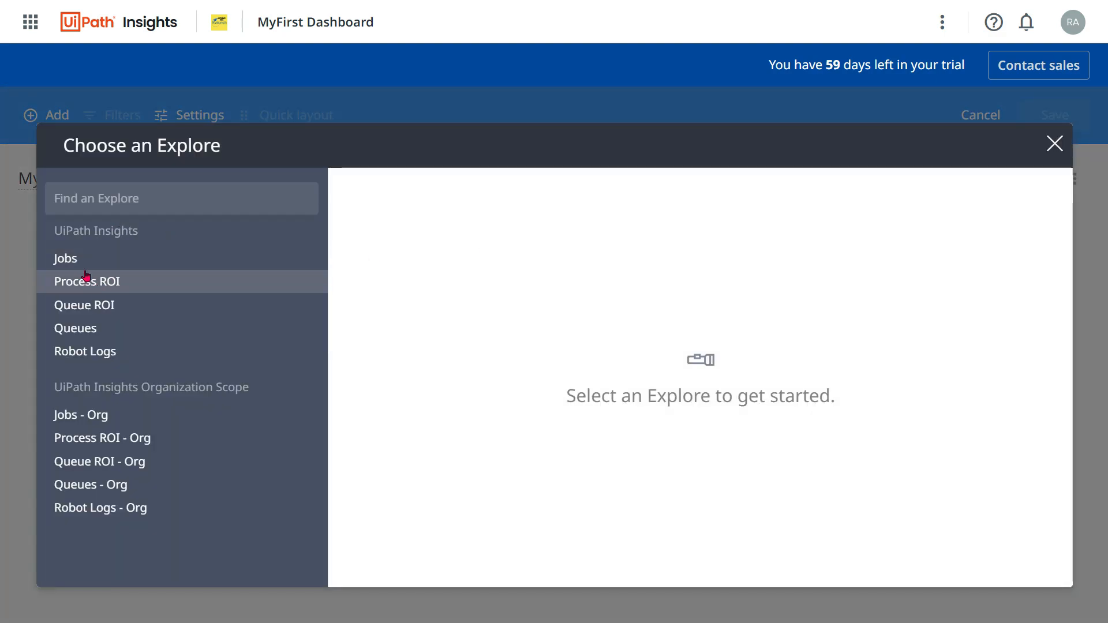
click(91, 258)
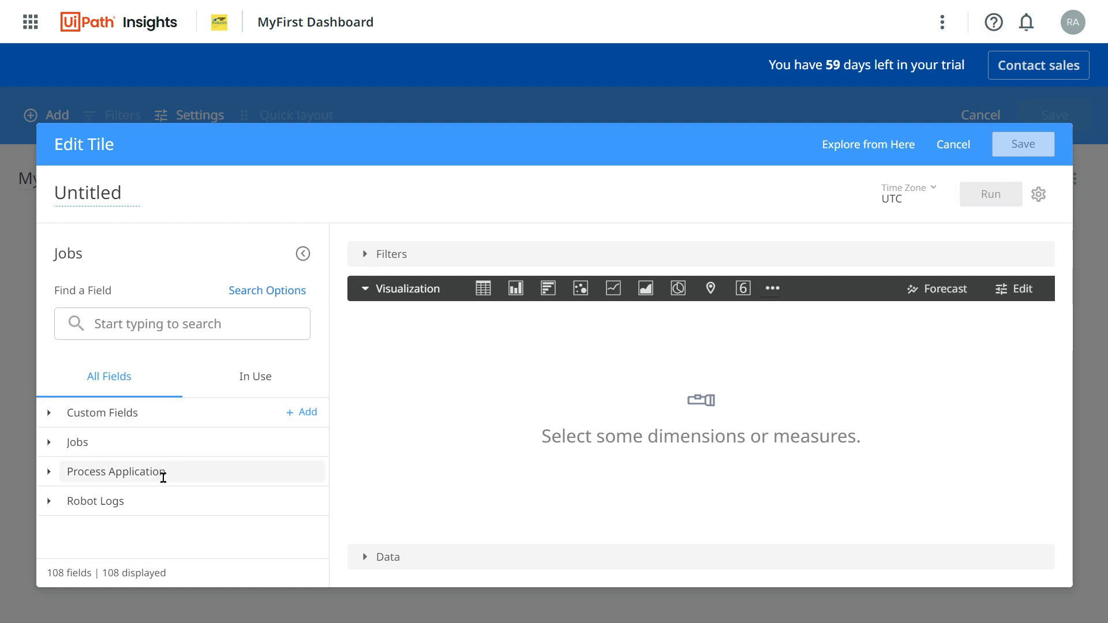
Look through the dimensions and measures available in the Jobs field group.
click(49, 445)
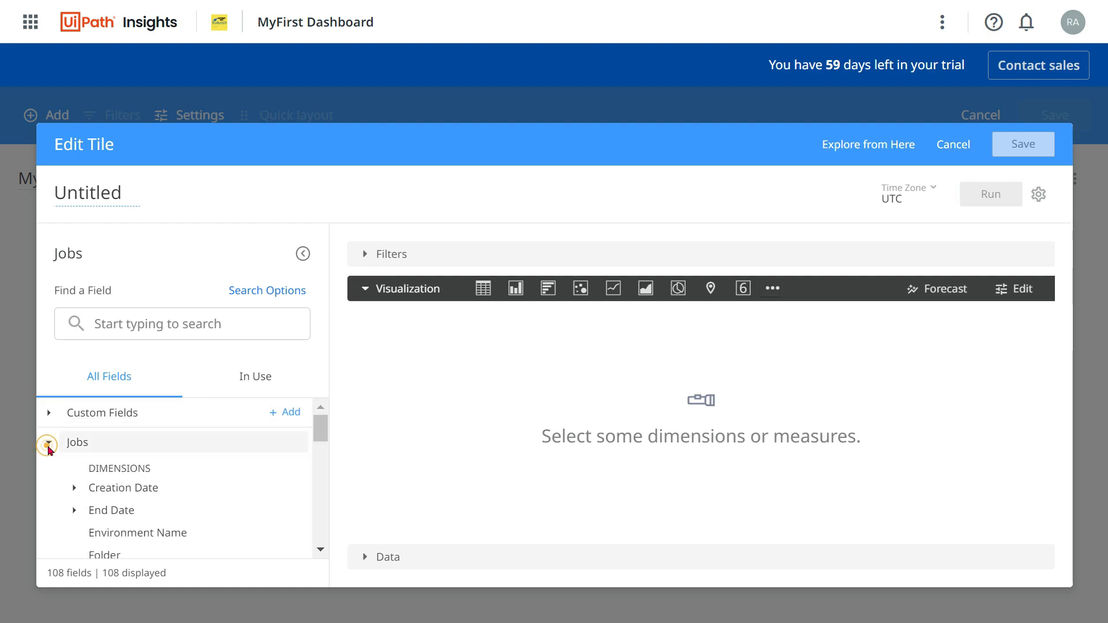
click(321, 547)
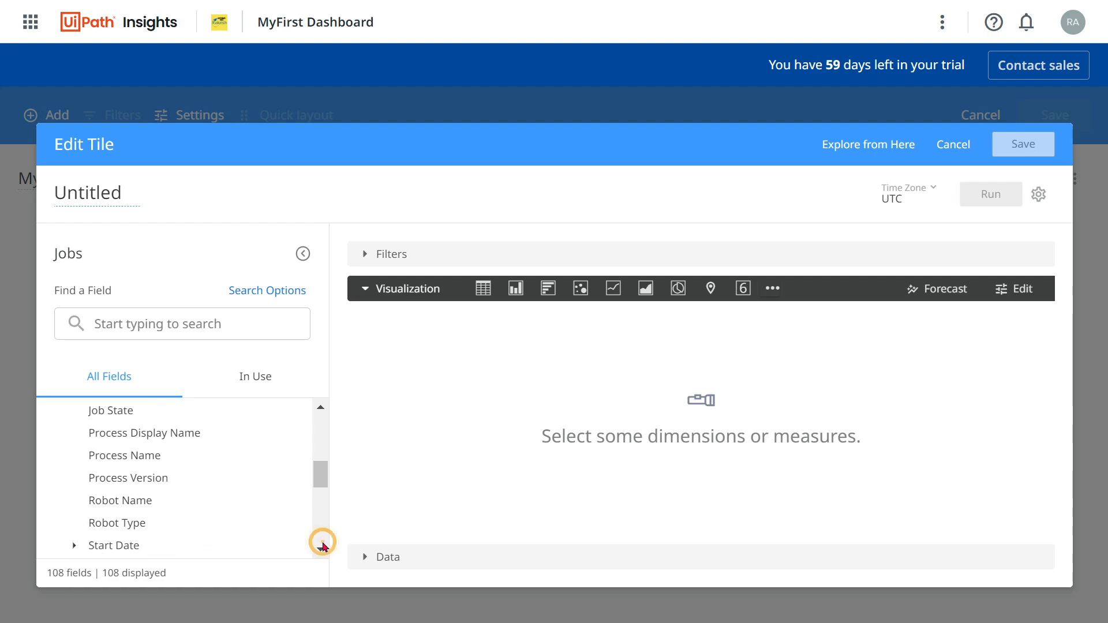
click(318, 551)
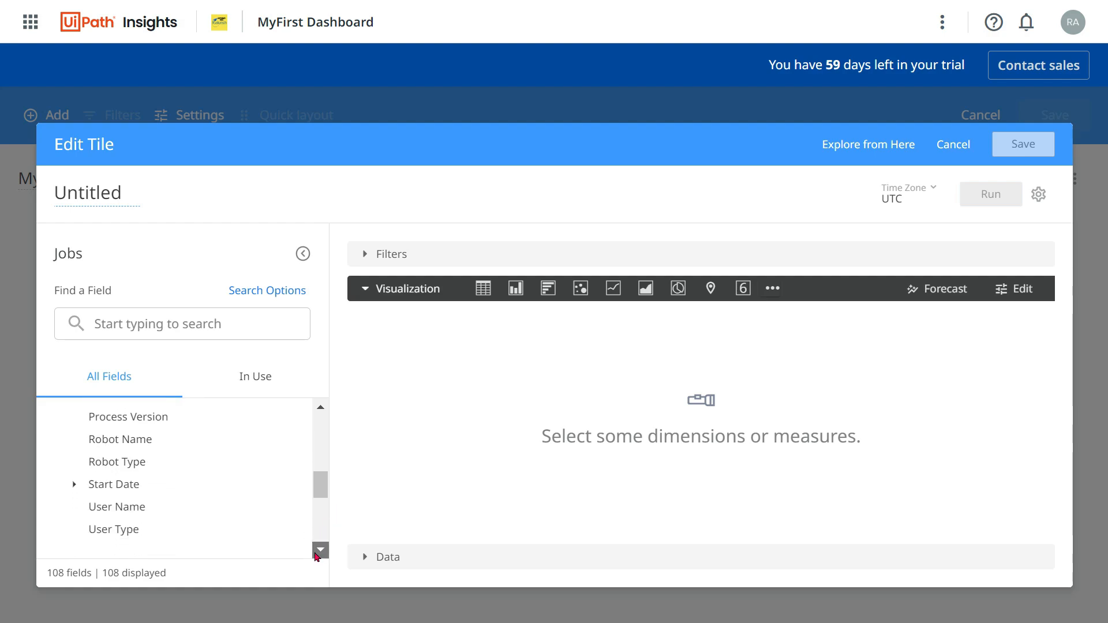
click(315, 553)
click(315, 554)
click(315, 554)
click(315, 553)
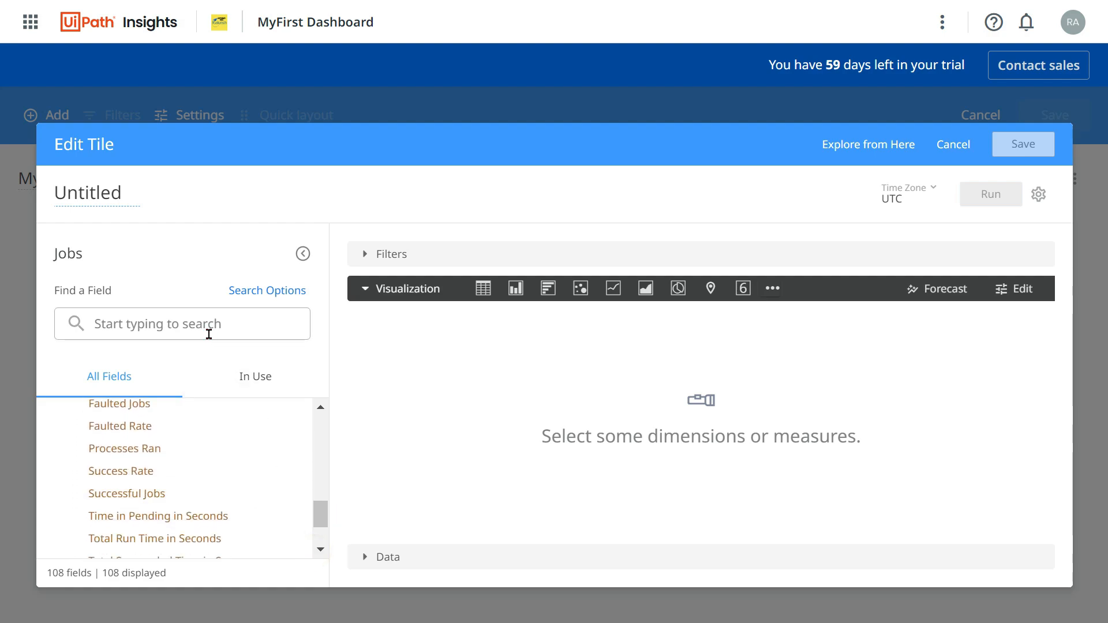
Find the Job State dimension by searching the fields for "stat", add it to the tile and run the query.
click(151, 327)
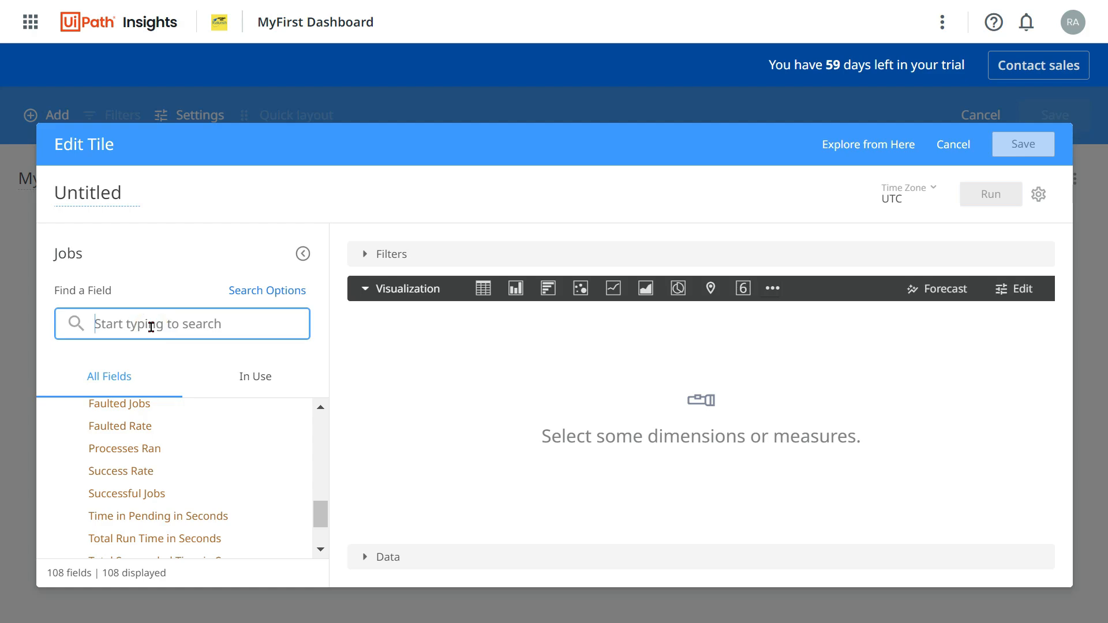
text(stat)
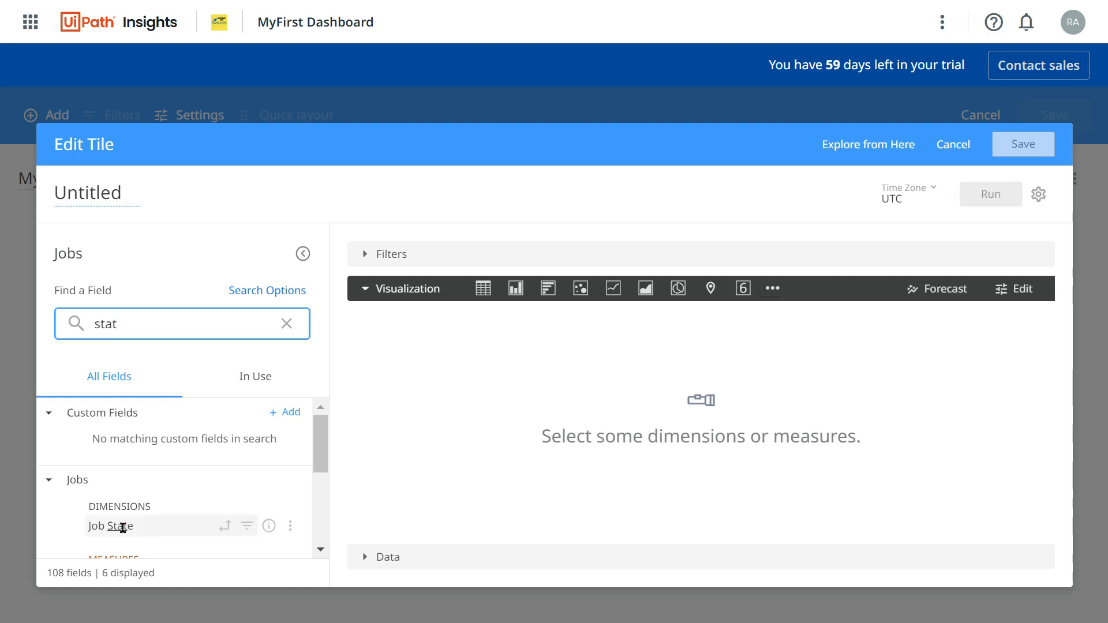
click(167, 528)
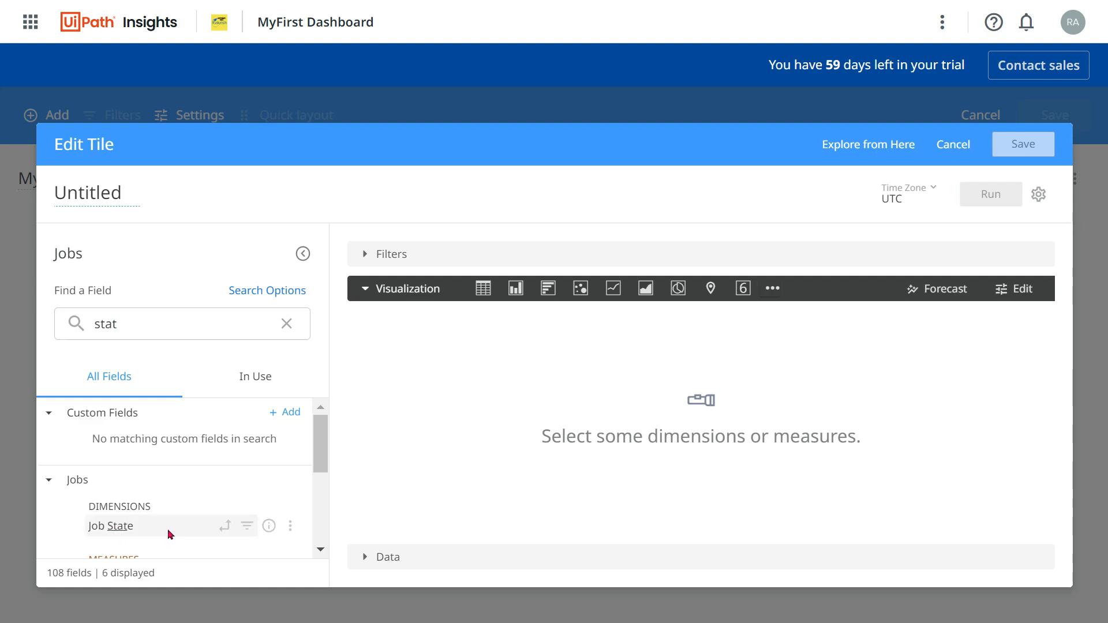
scroll(822, 424, down, 3)
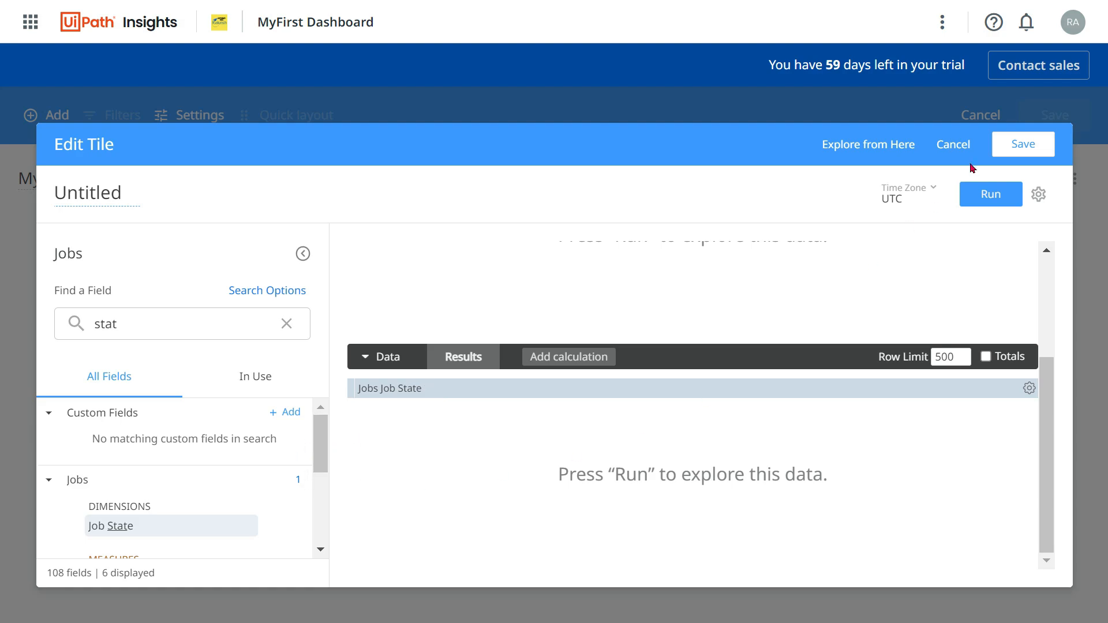
click(1001, 198)
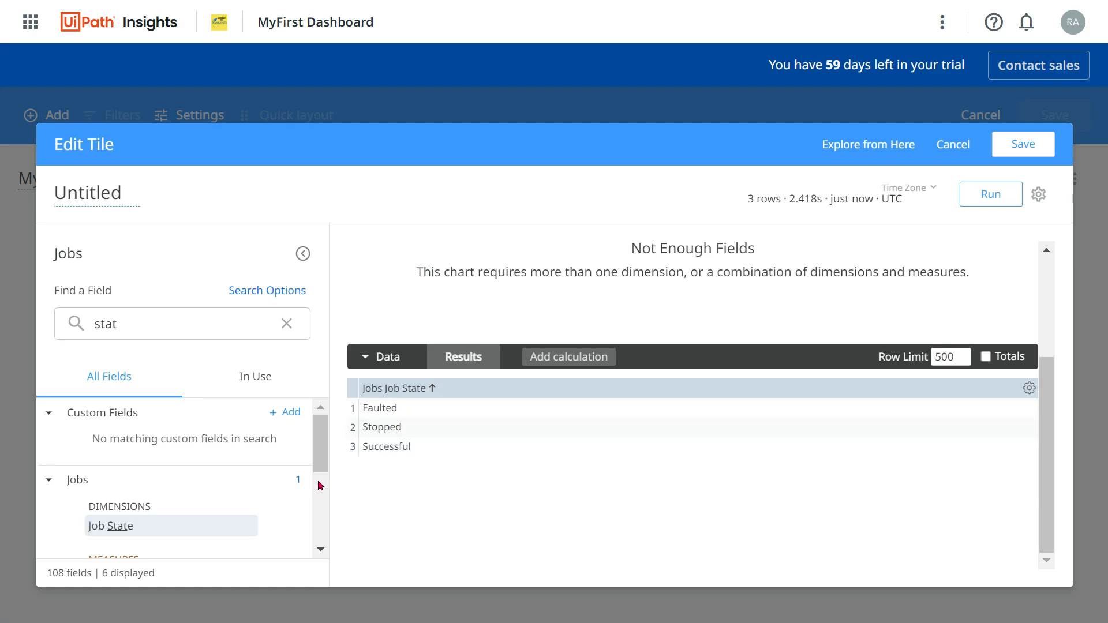
Clear the field search, add the Process Display Name dimension from the Jobs group and rerun the query.
click(129, 328)
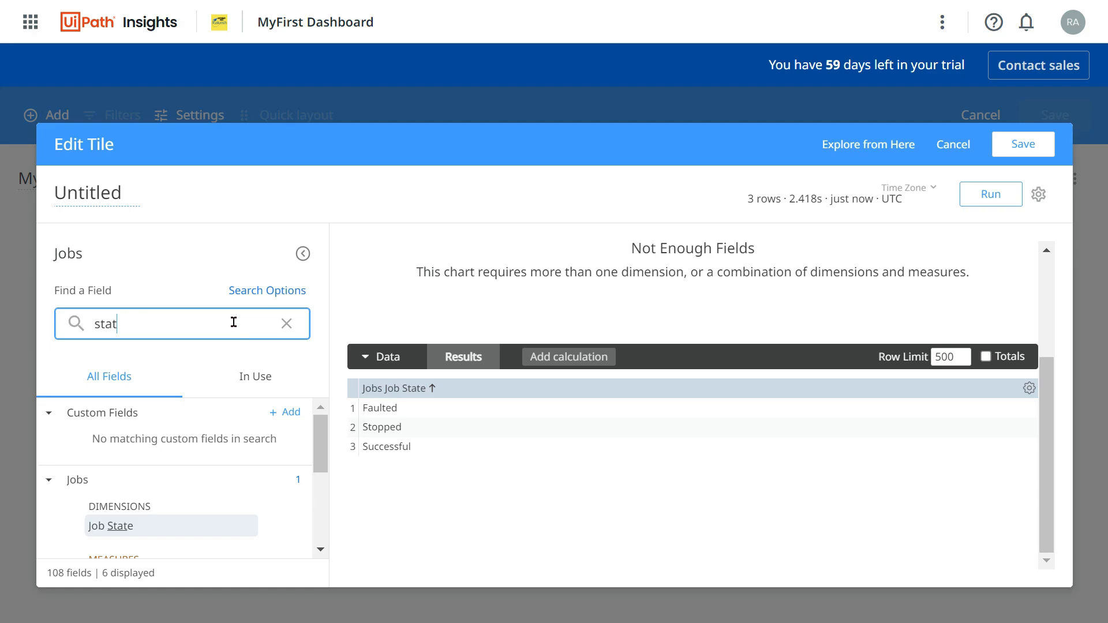
key(BackSpace)
key(BackSpace)
key(BackSpace)
key(BackSpace)
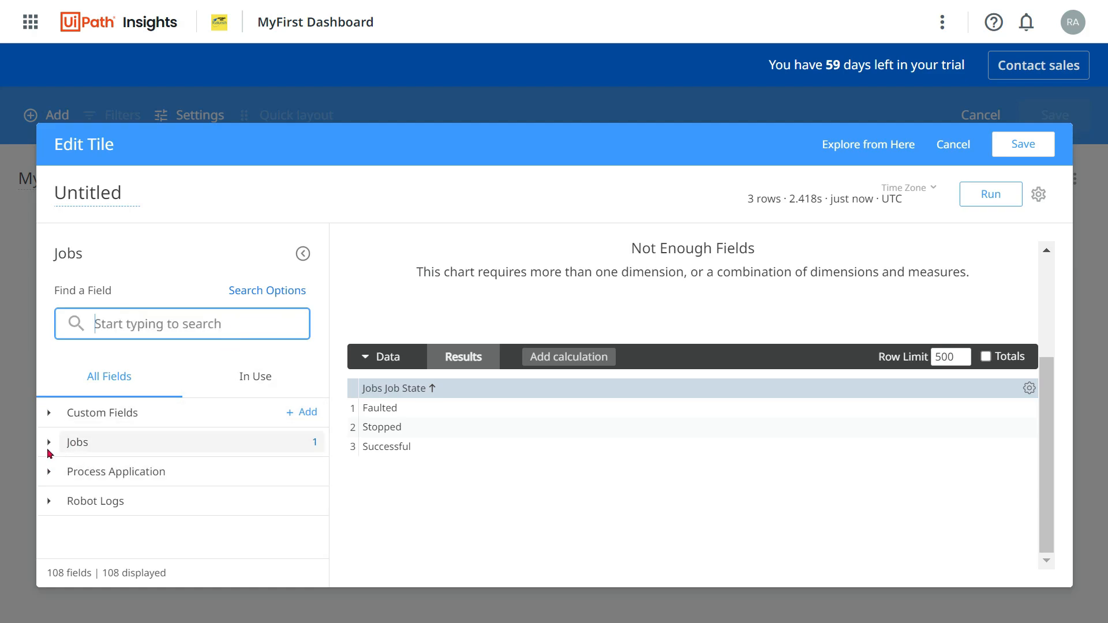
click(48, 445)
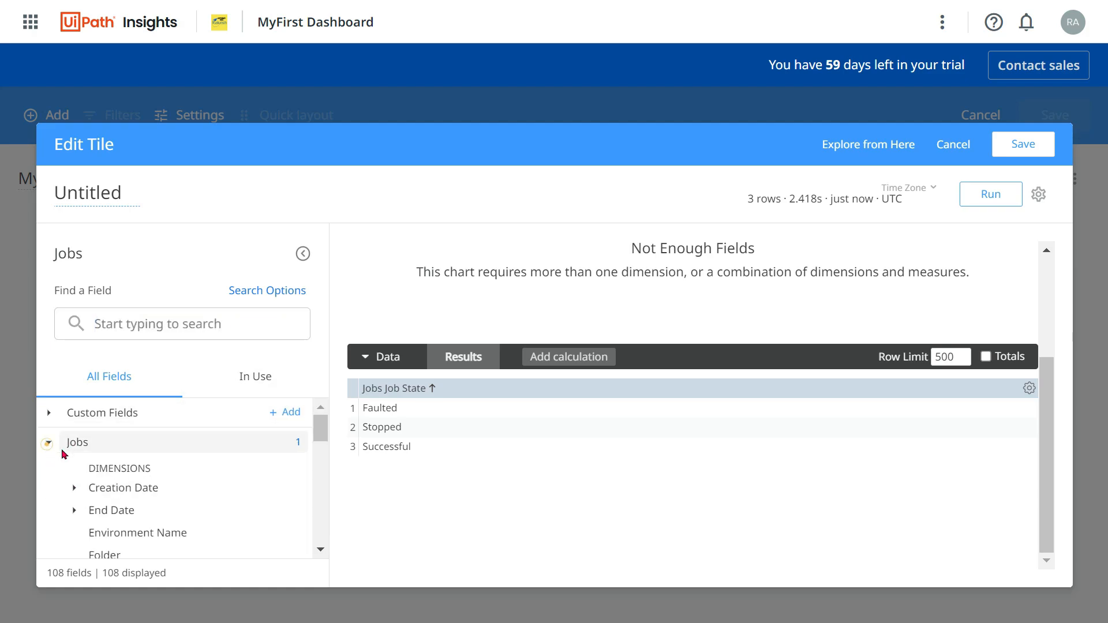
click(321, 551)
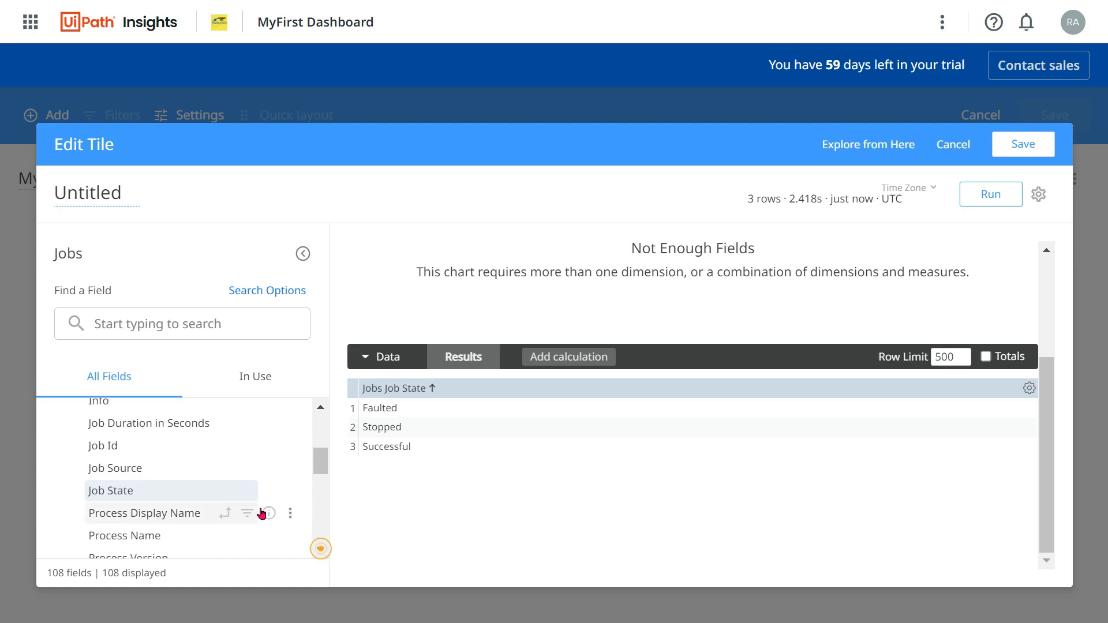
click(321, 549)
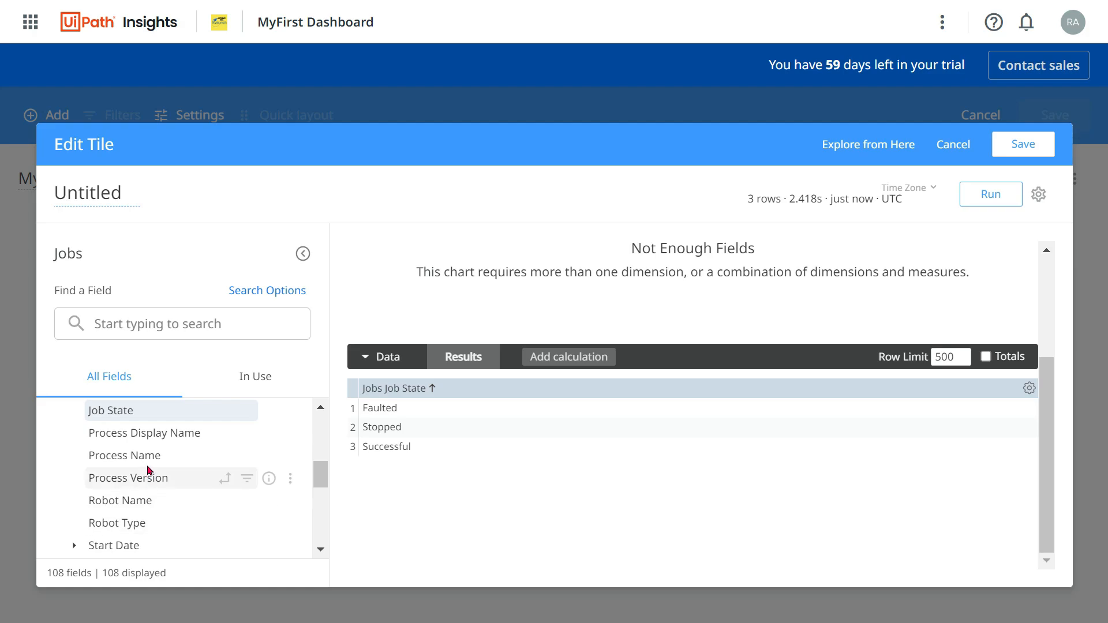
click(162, 434)
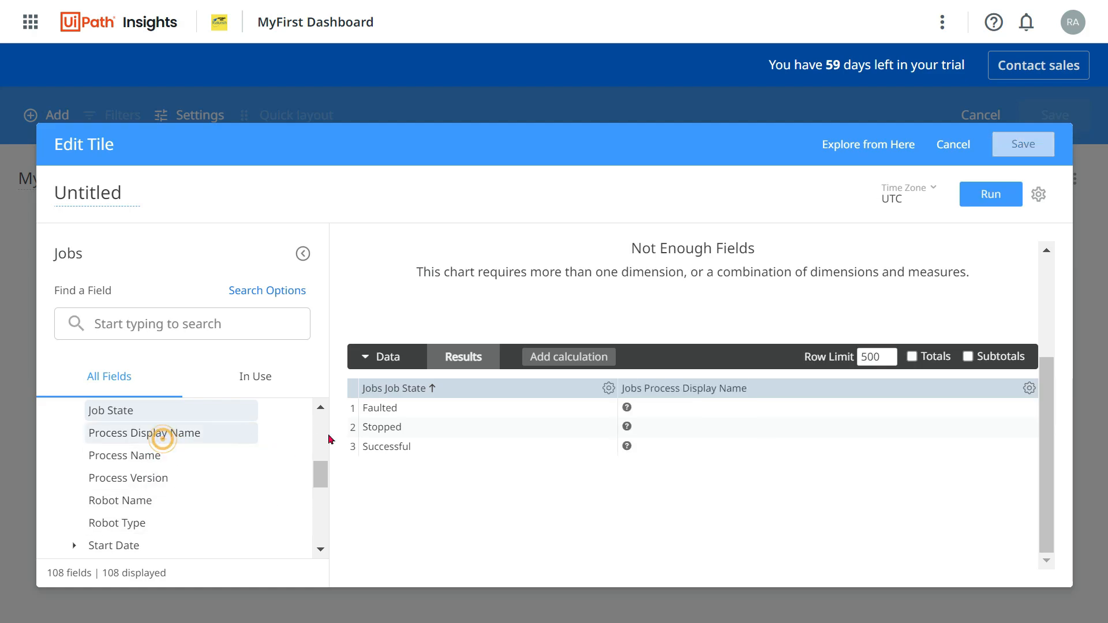
click(986, 199)
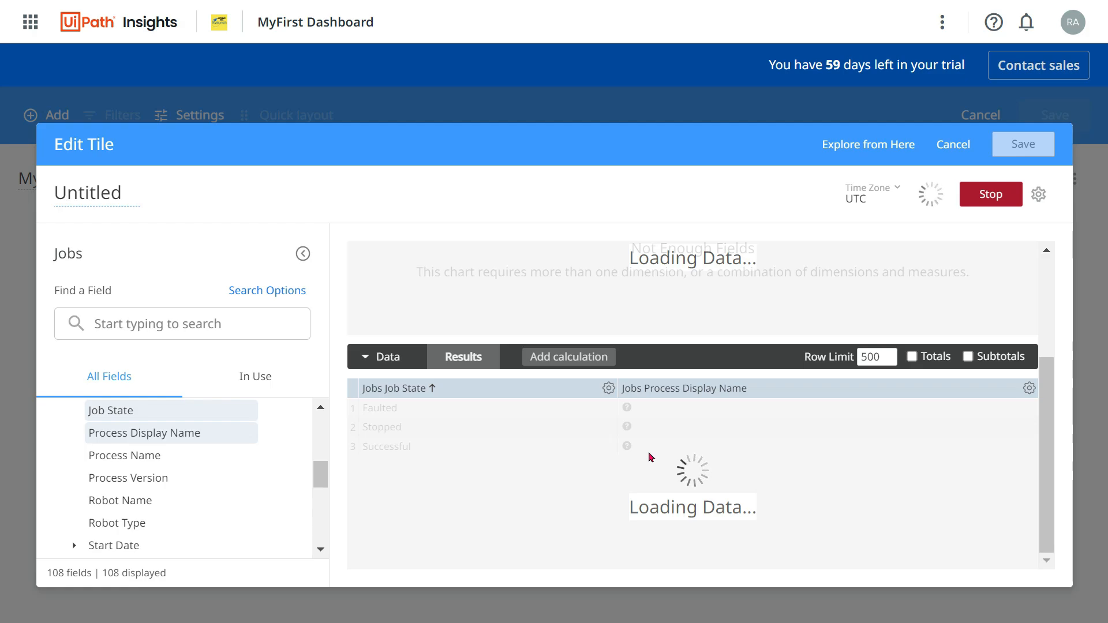
Add the Process Name dimension, run the query to compare it, and remove Process Display Name from the tile.
click(179, 456)
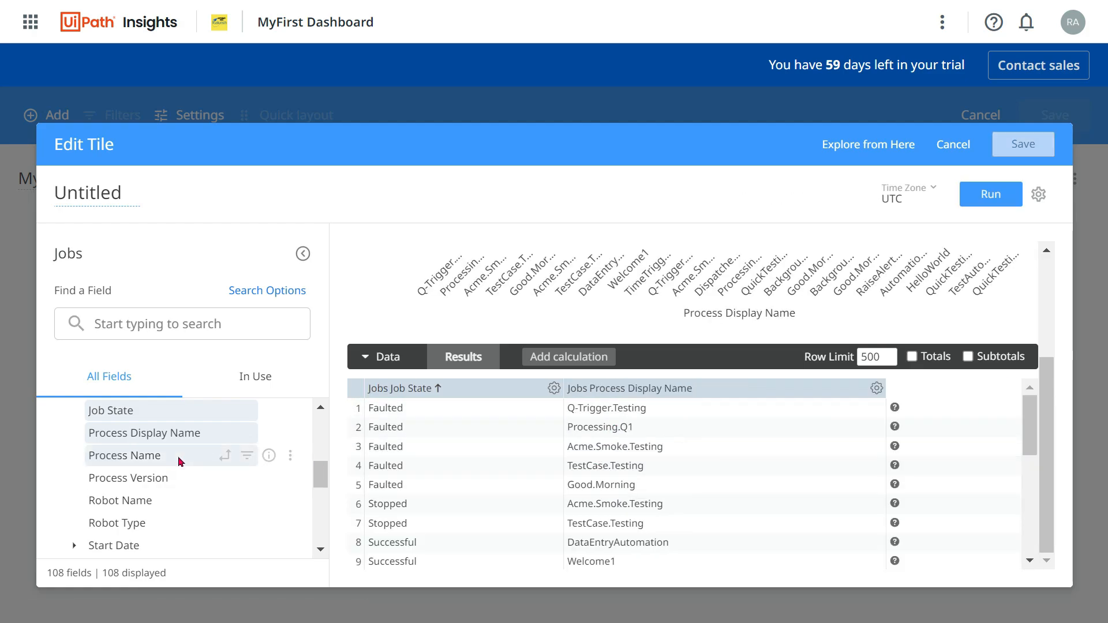
click(976, 195)
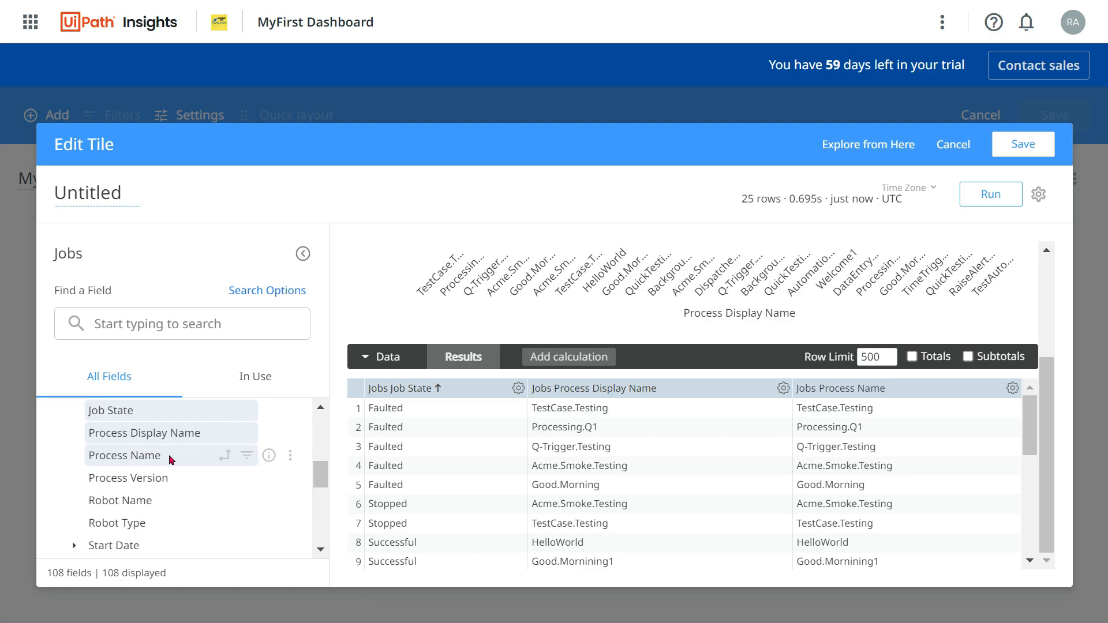
click(199, 434)
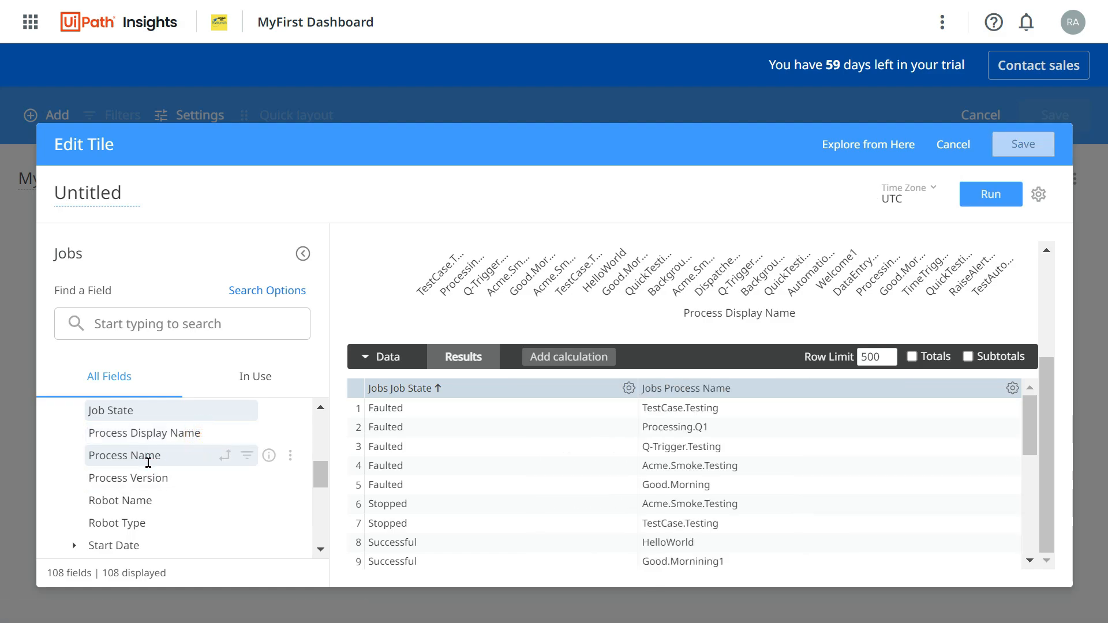
Pivot the results by the Job State column and rerun the query.
scroll(597, 450, up, 3)
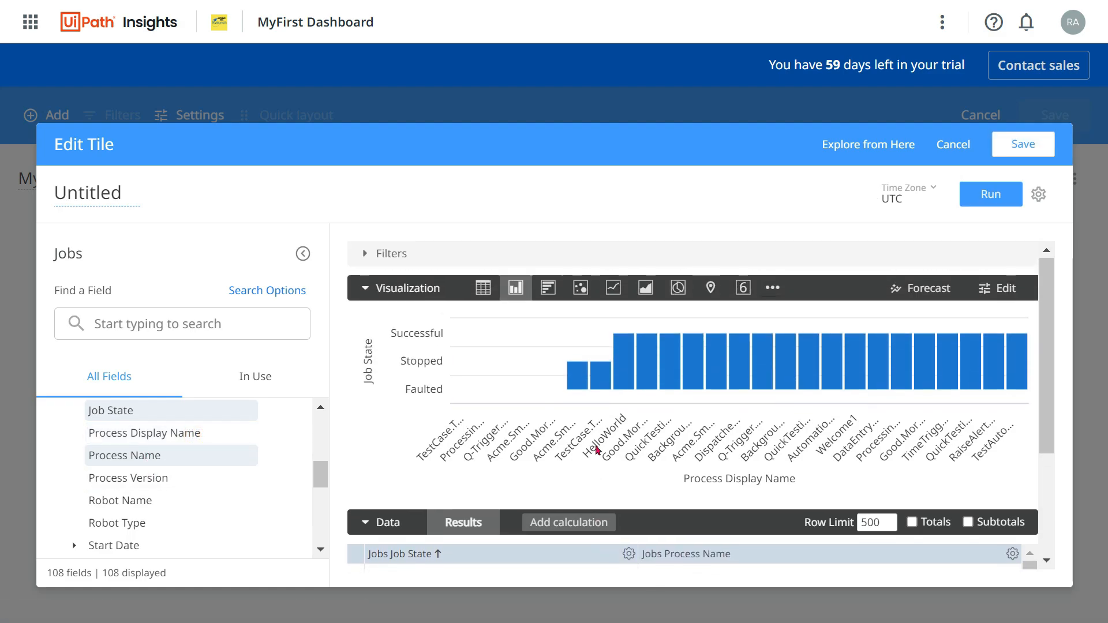
scroll(598, 450, down, 3)
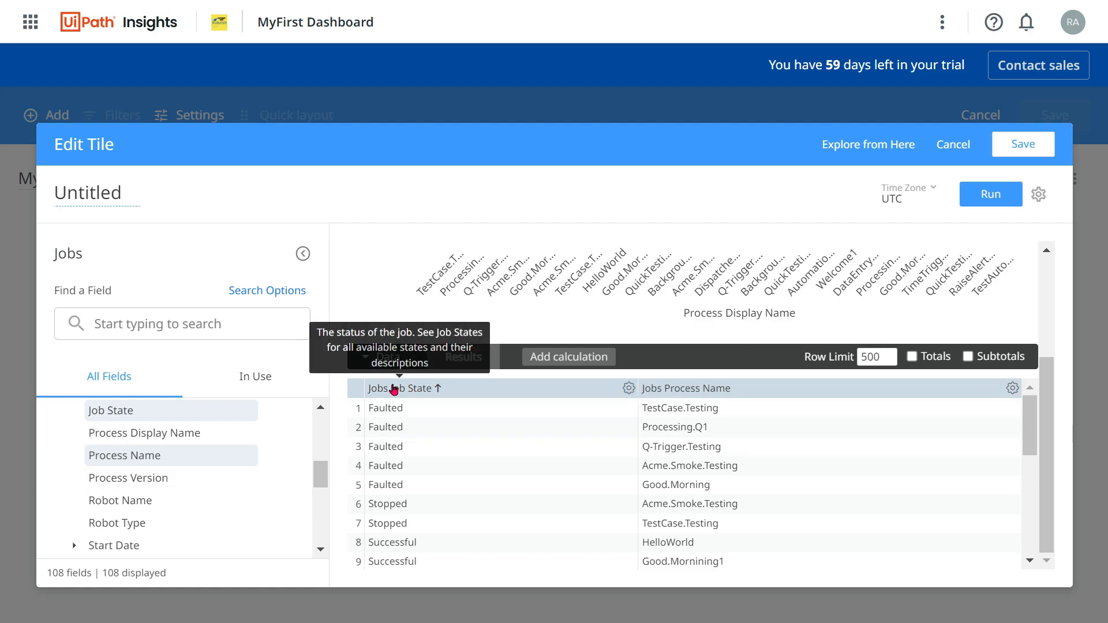
scroll(619, 380, up, 3)
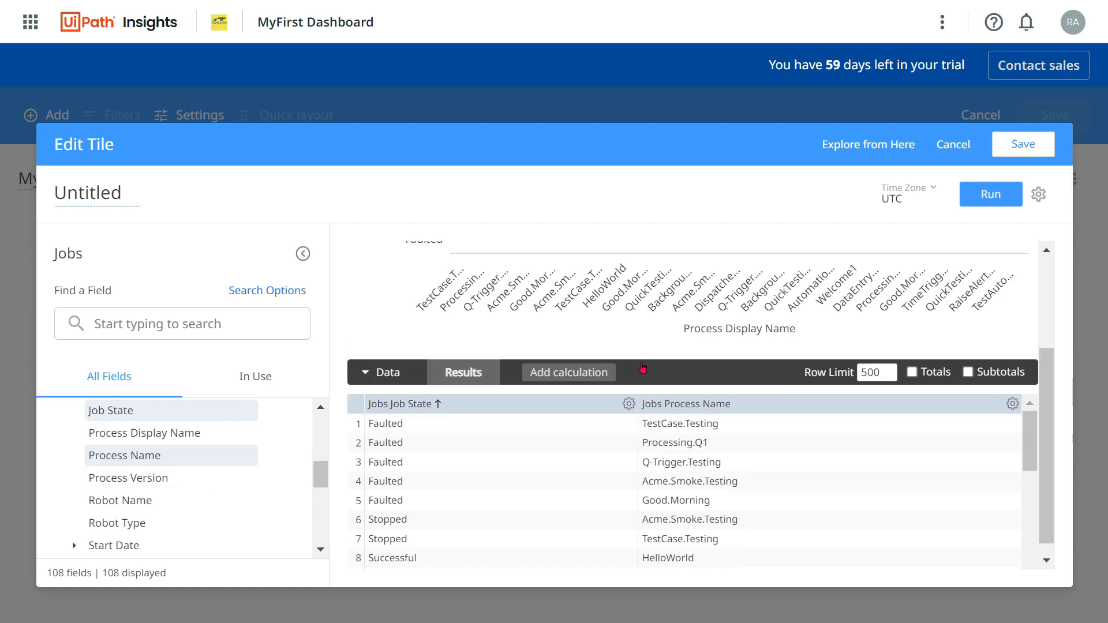
scroll(627, 388, down, 3)
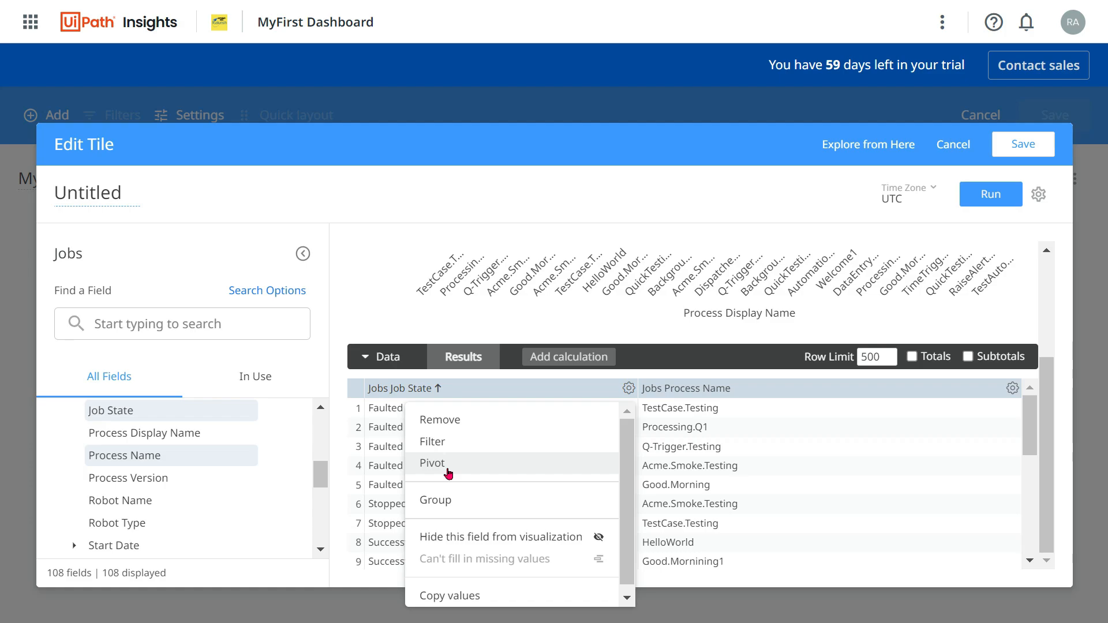
click(449, 475)
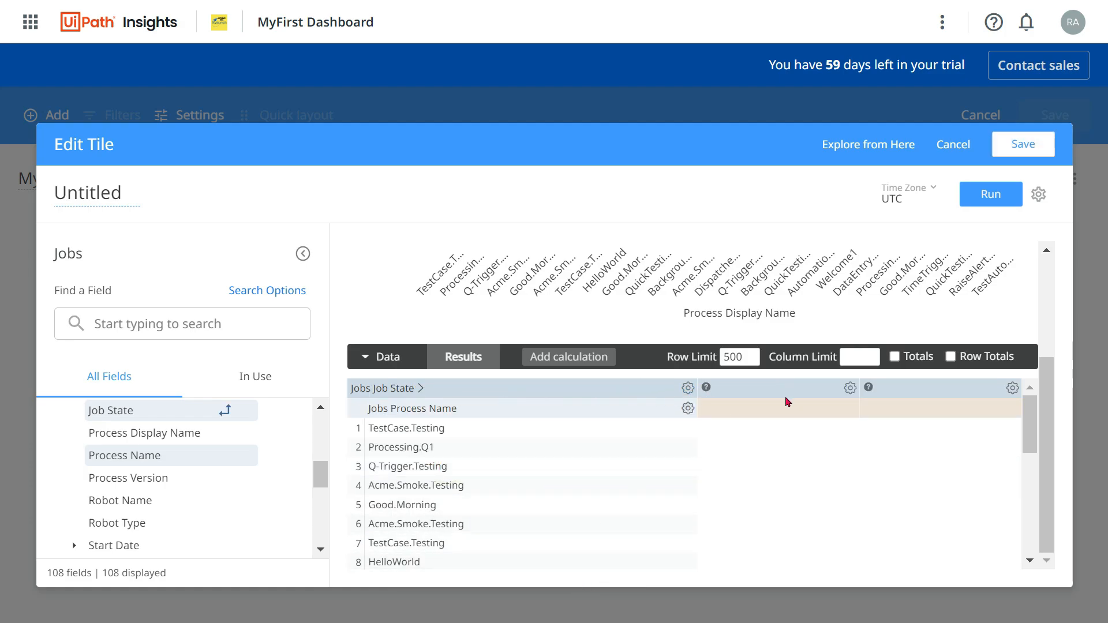
click(988, 199)
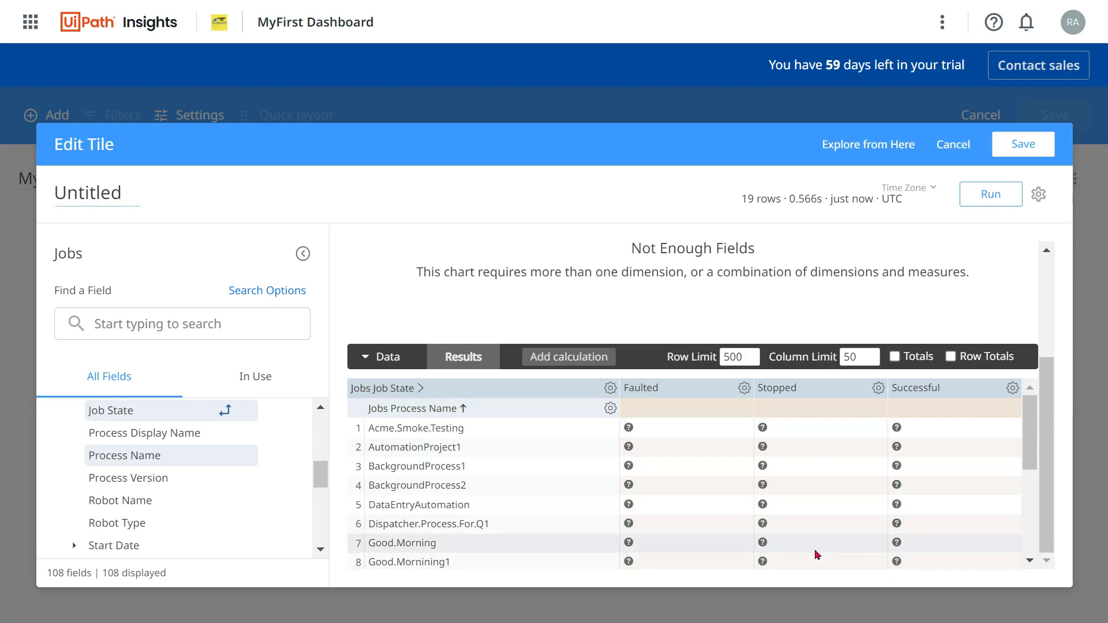
Search the fields for "proces" and look through the matching Jobs dimensions and measures.
click(156, 321)
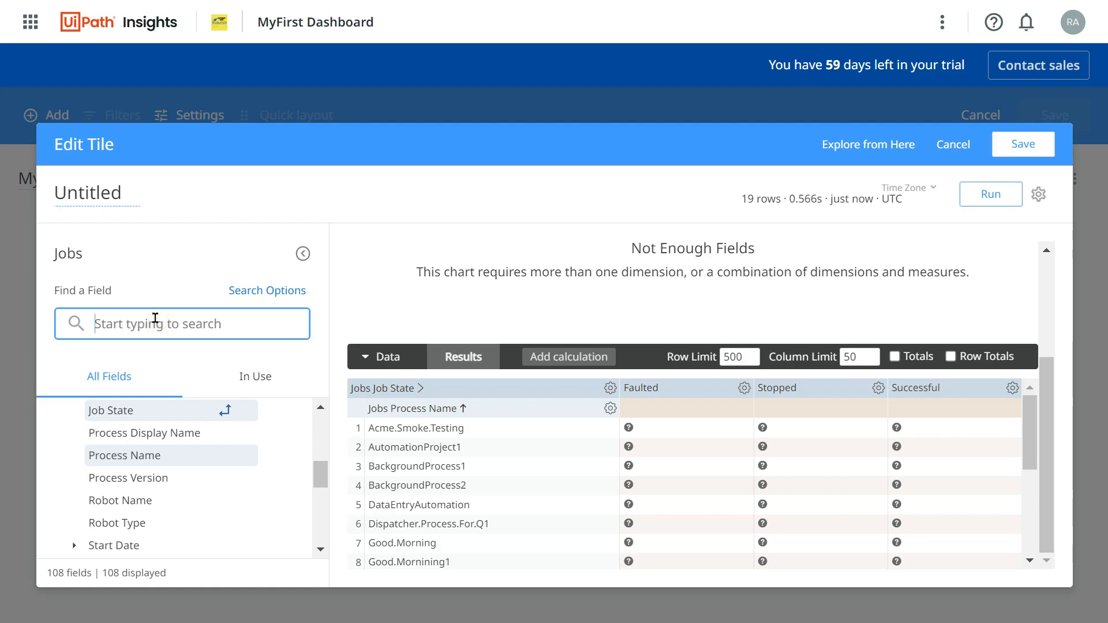
text(pro)
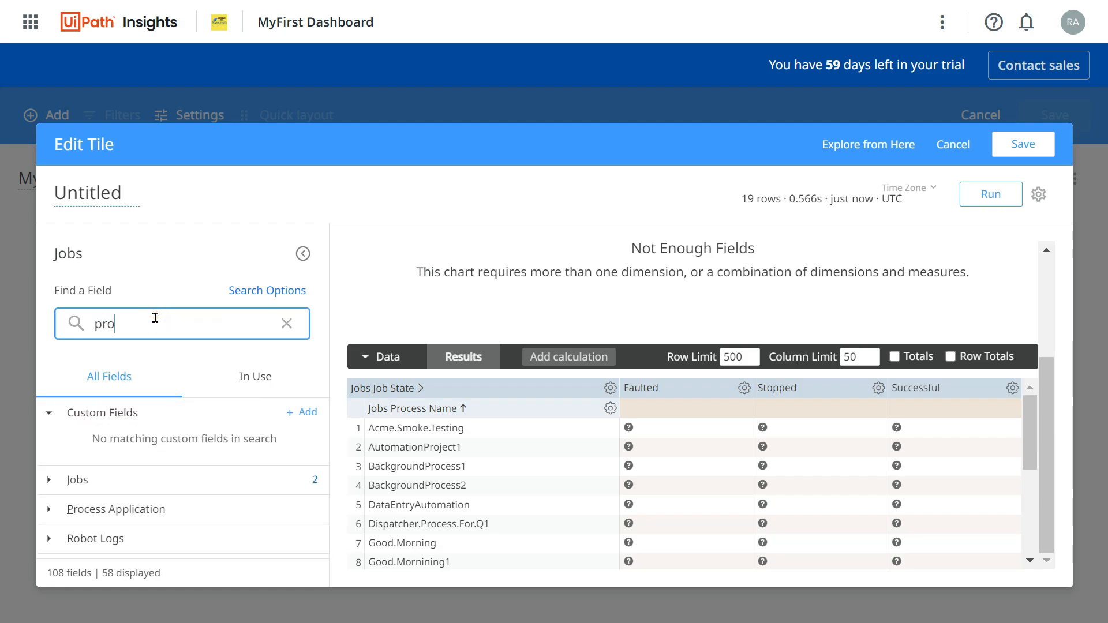
text(ces)
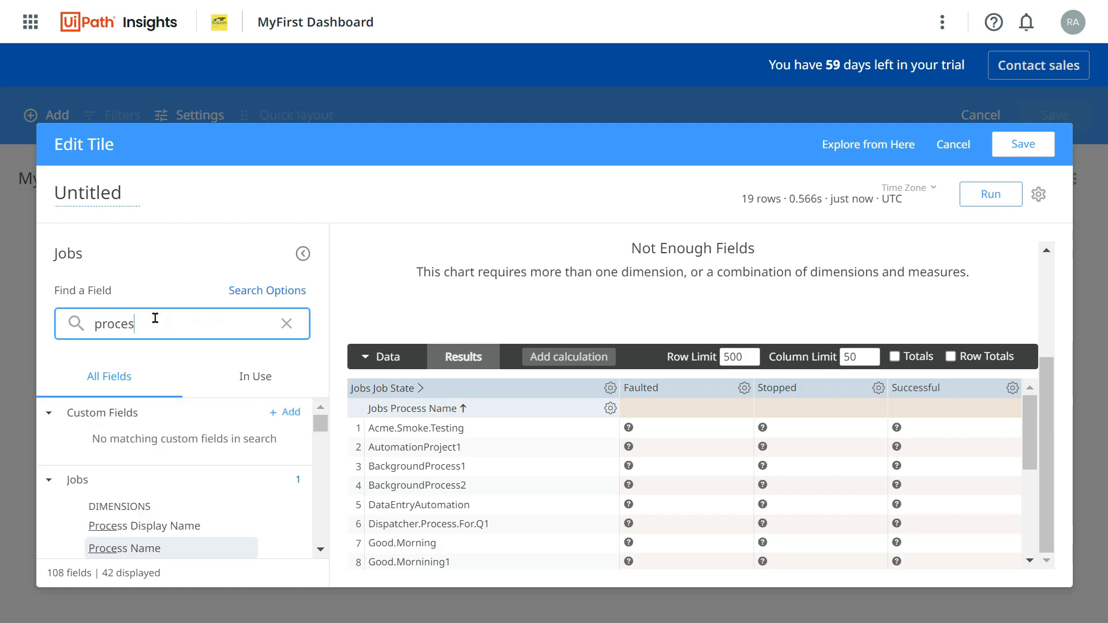
scroll(215, 479, down, 1)
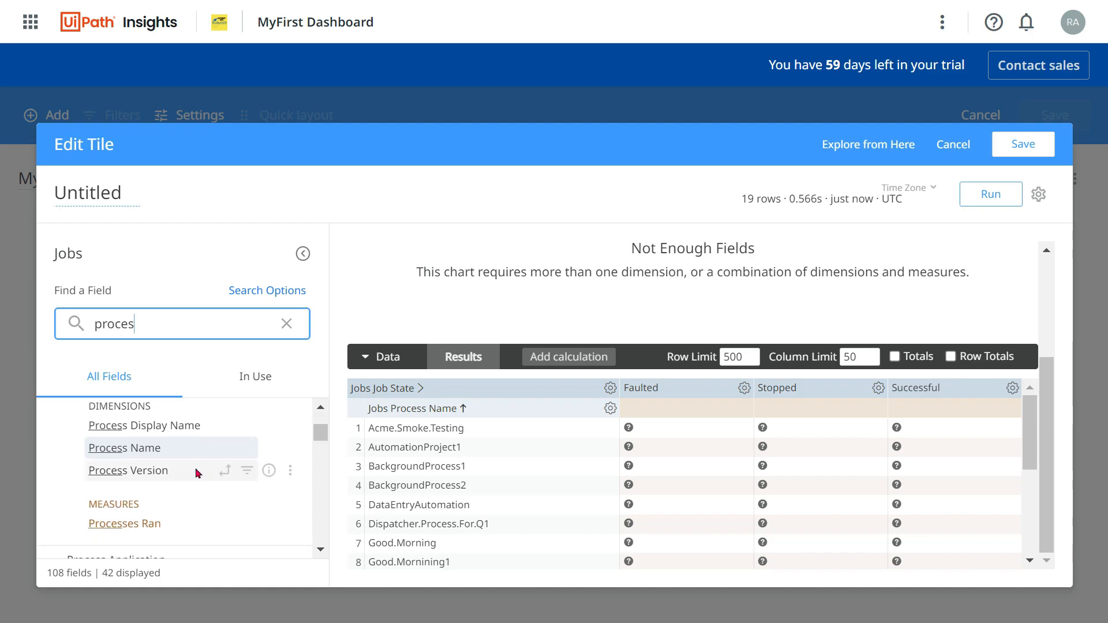
scroll(171, 492, up, 1)
Search the fields for "Ran", add the Processes Ran measure from Jobs, run the query and review the table and chart.
double_click(153, 322)
text(Ran)
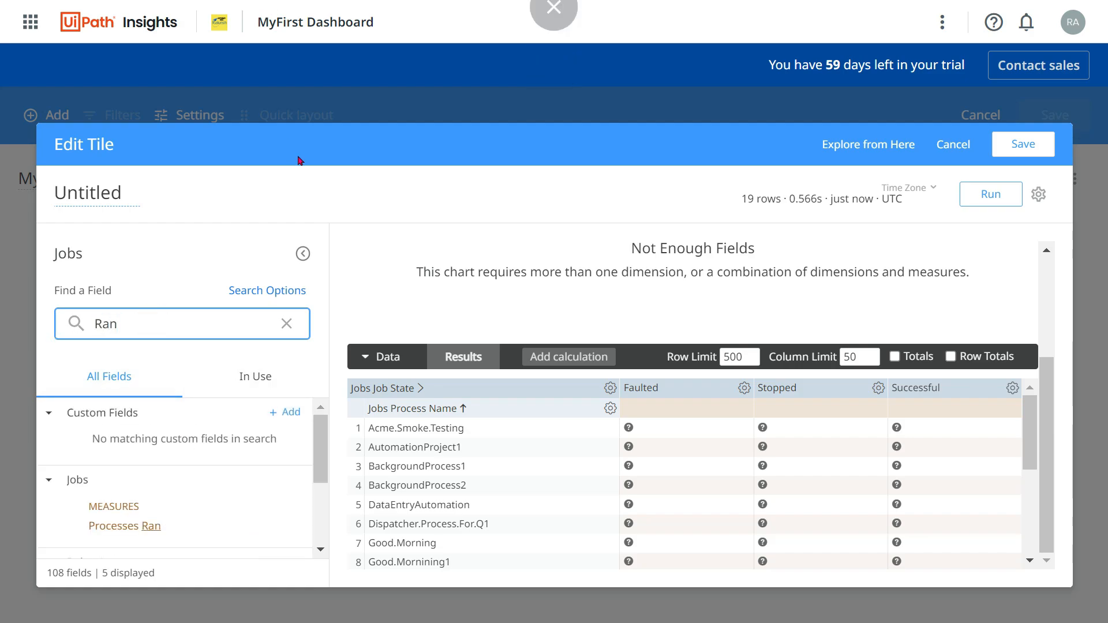
click(316, 476)
scroll(316, 476, down, 1)
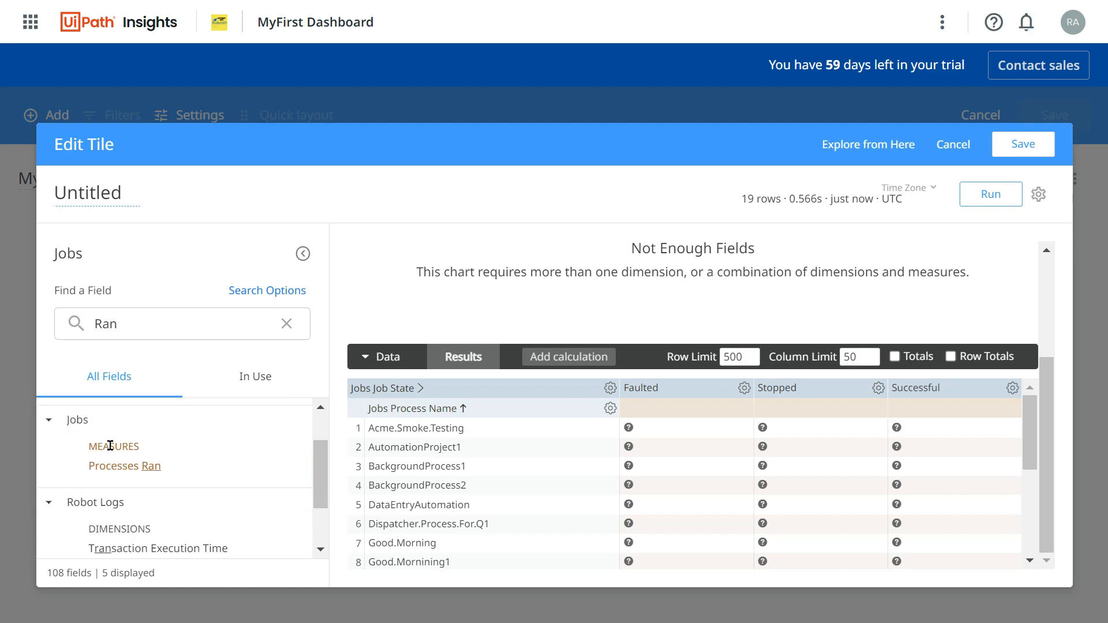
click(185, 469)
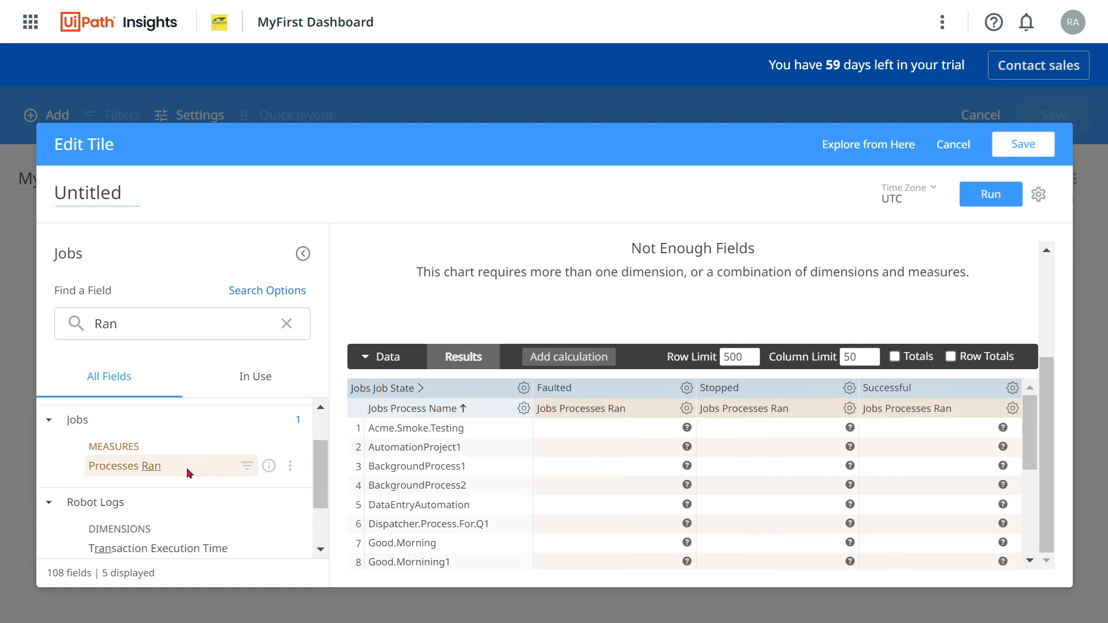
click(998, 195)
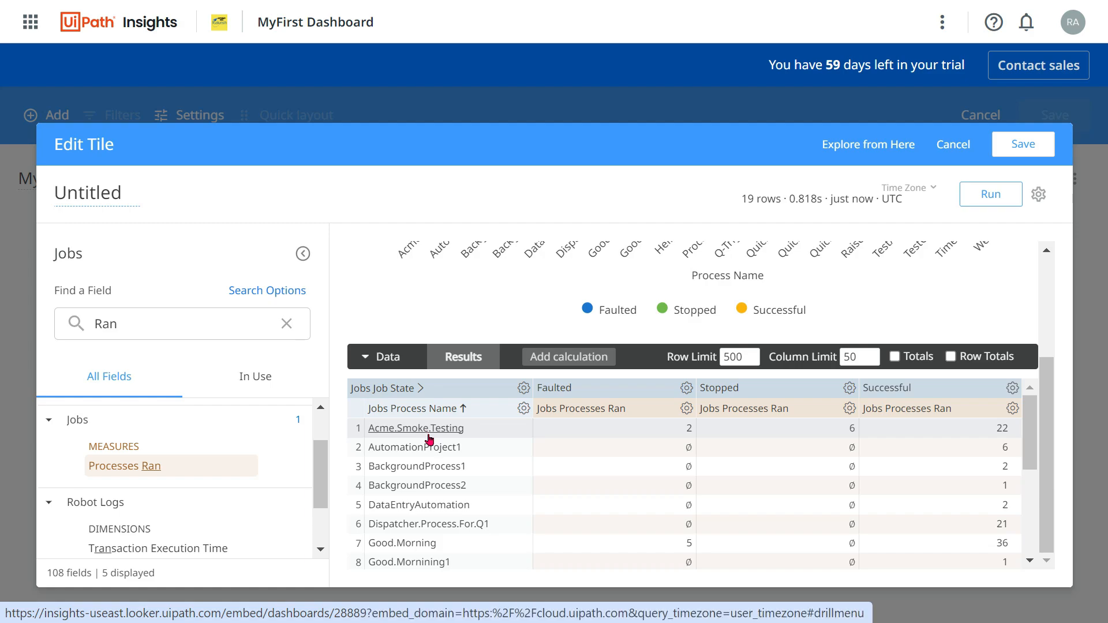
scroll(551, 509, down, 2)
scroll(548, 510, up, 2)
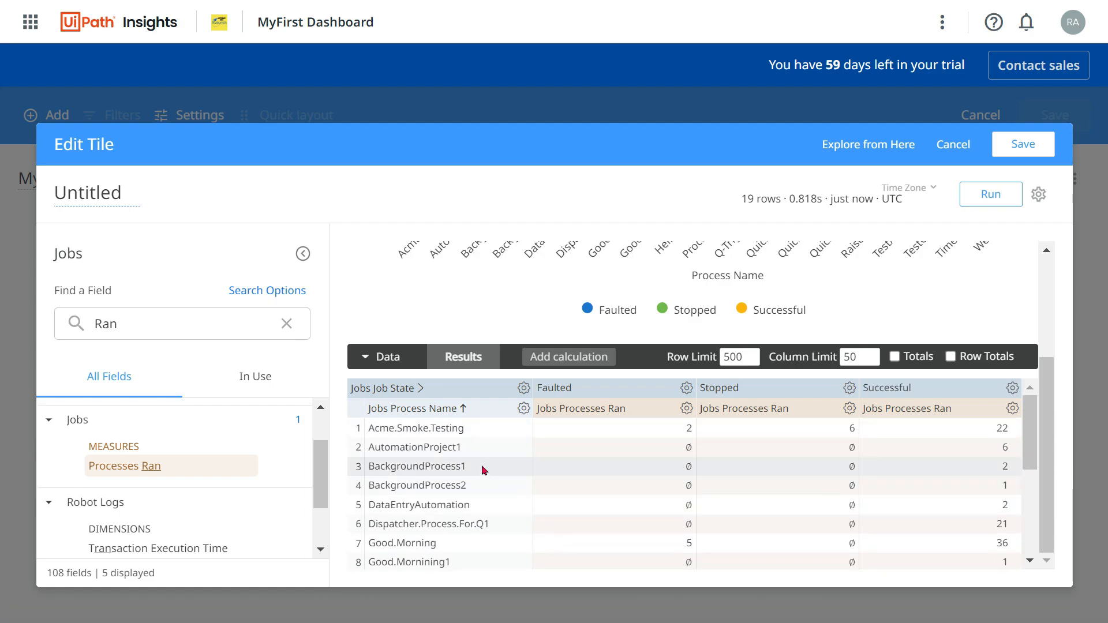
scroll(509, 465, up, 2)
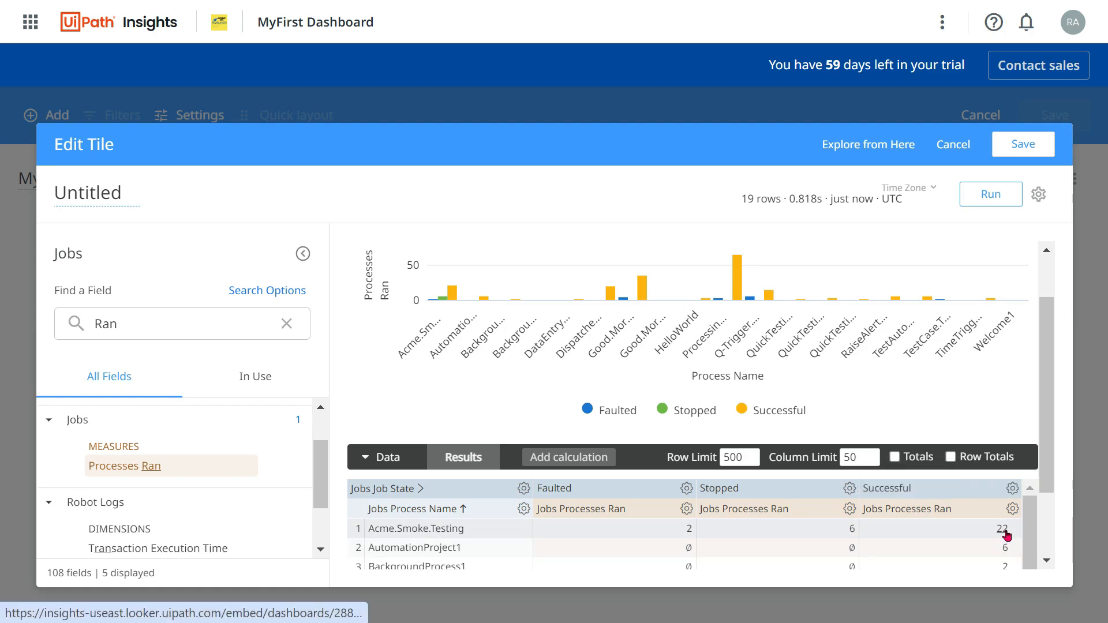
Limit the tile's results to 10 rows, run the query and check the chart of processes ran.
scroll(1060, 484, down, 3)
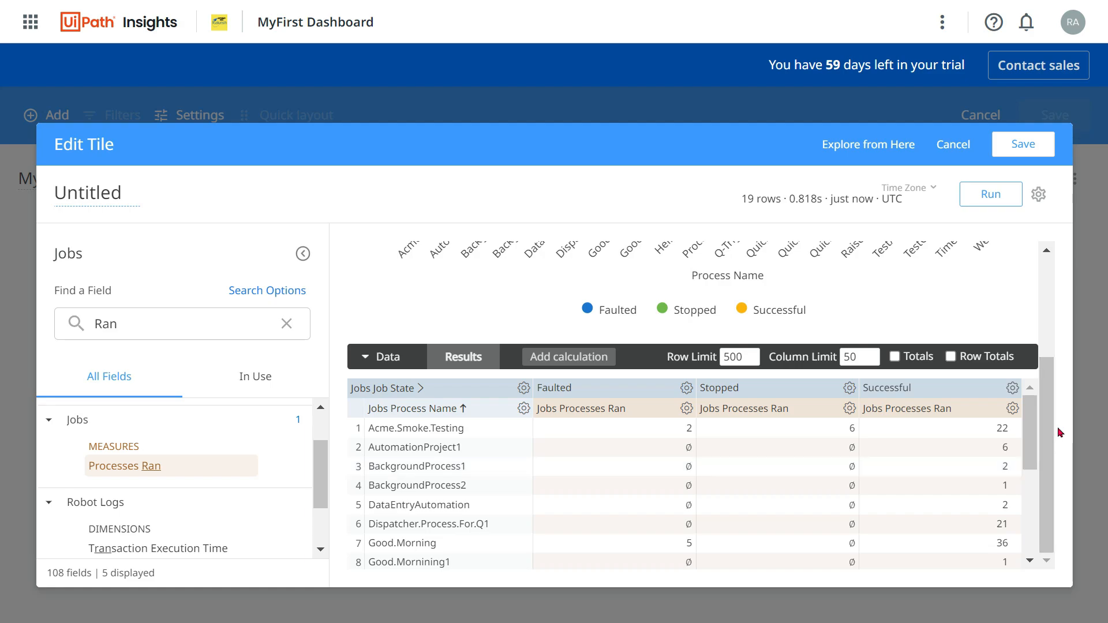
drag(1048, 445, 1049, 342)
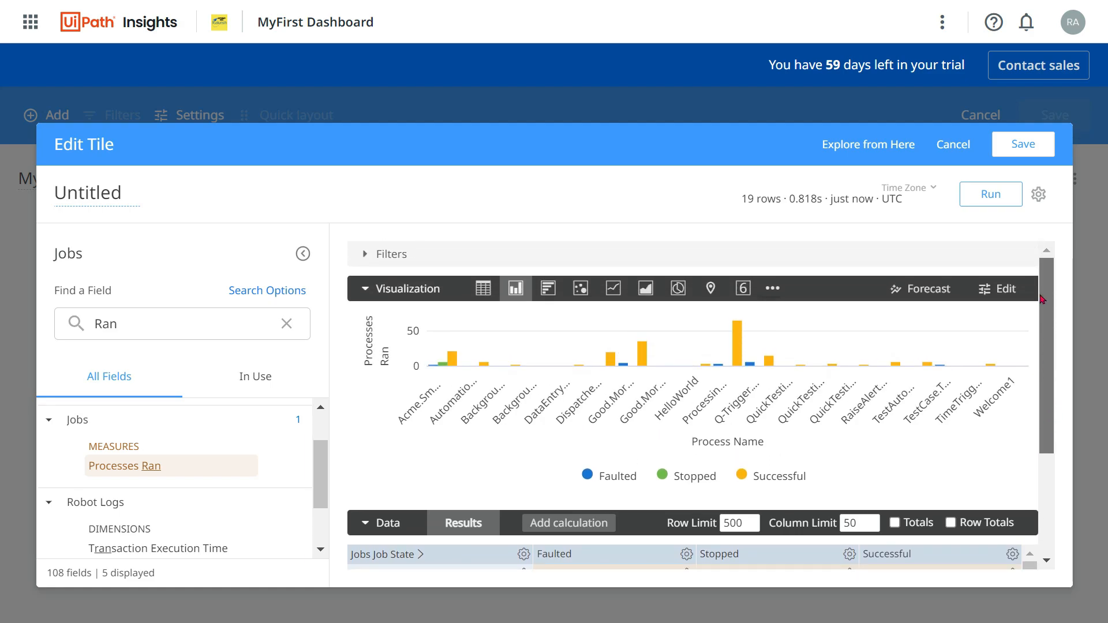
scroll(853, 339, down, 2)
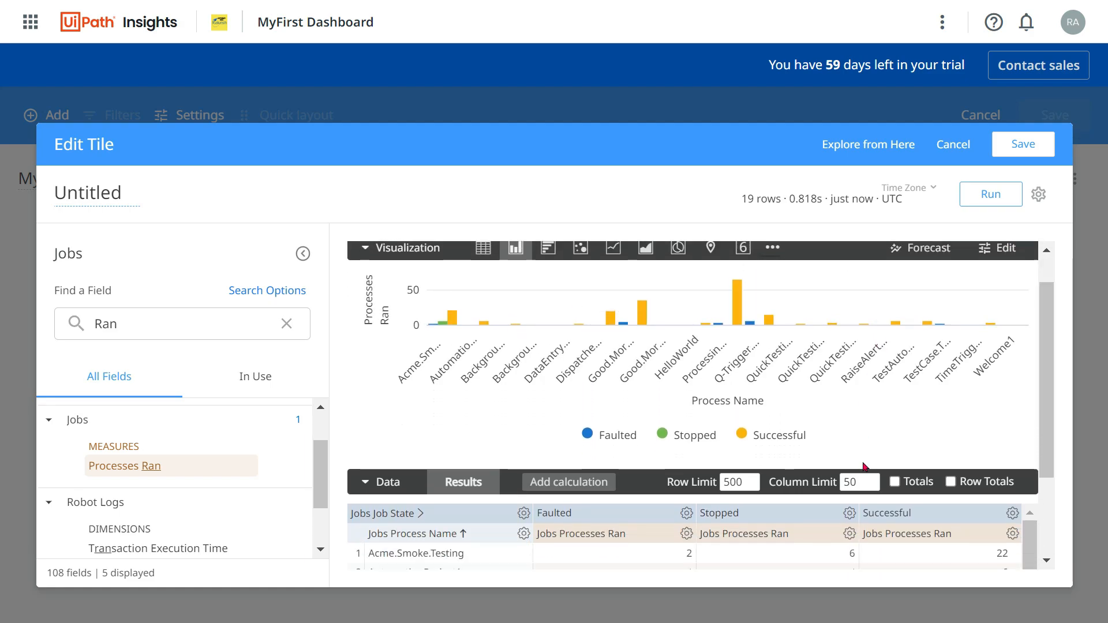
double_click(749, 422)
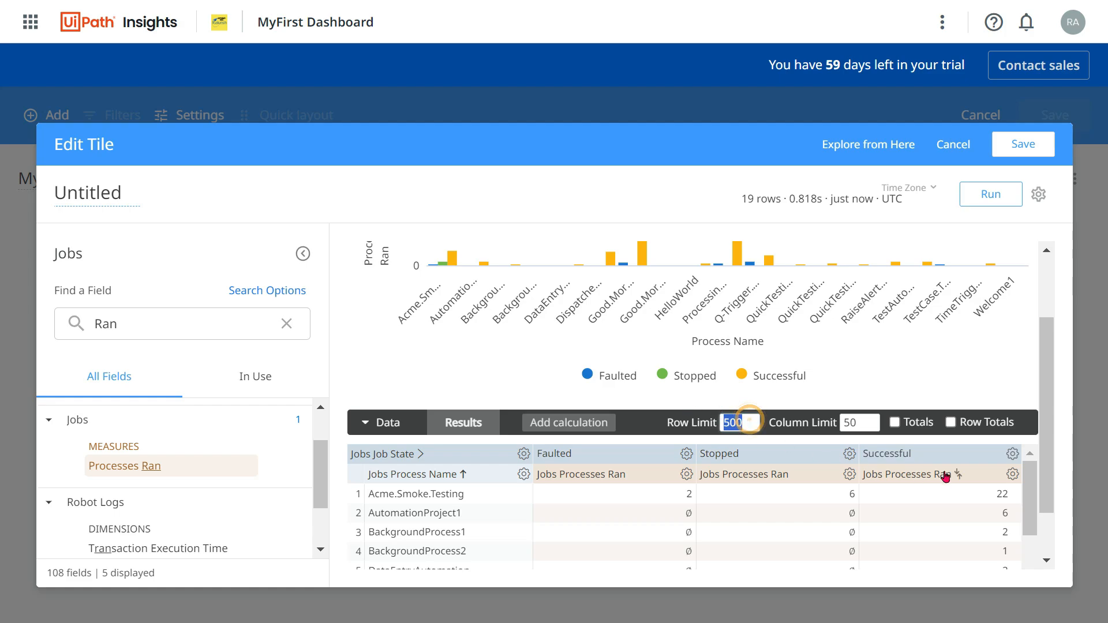
text(1)
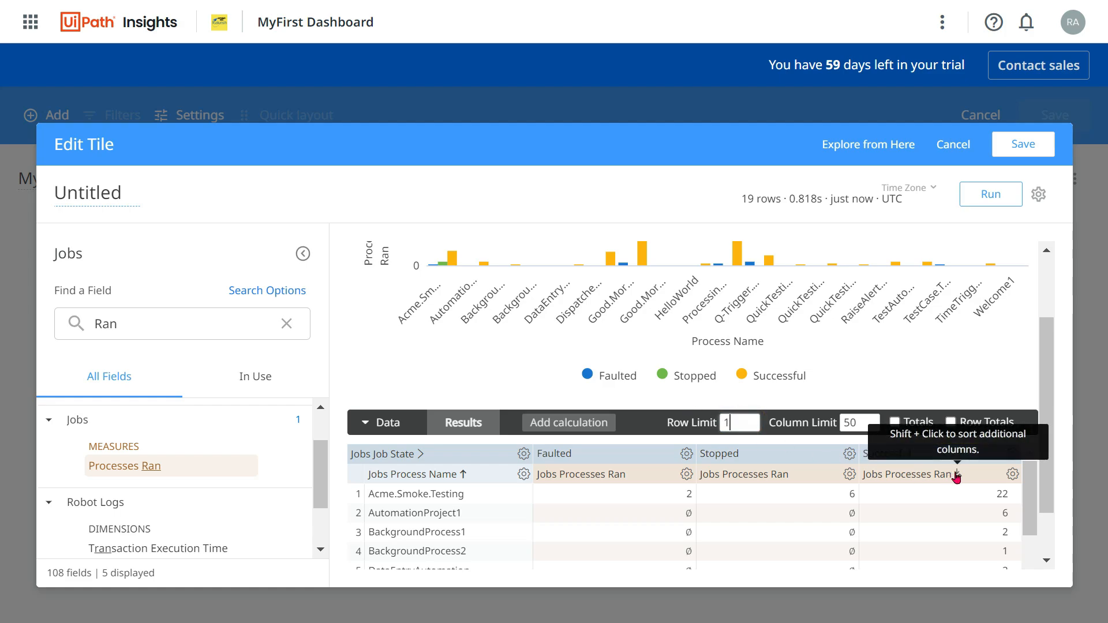
text(0)
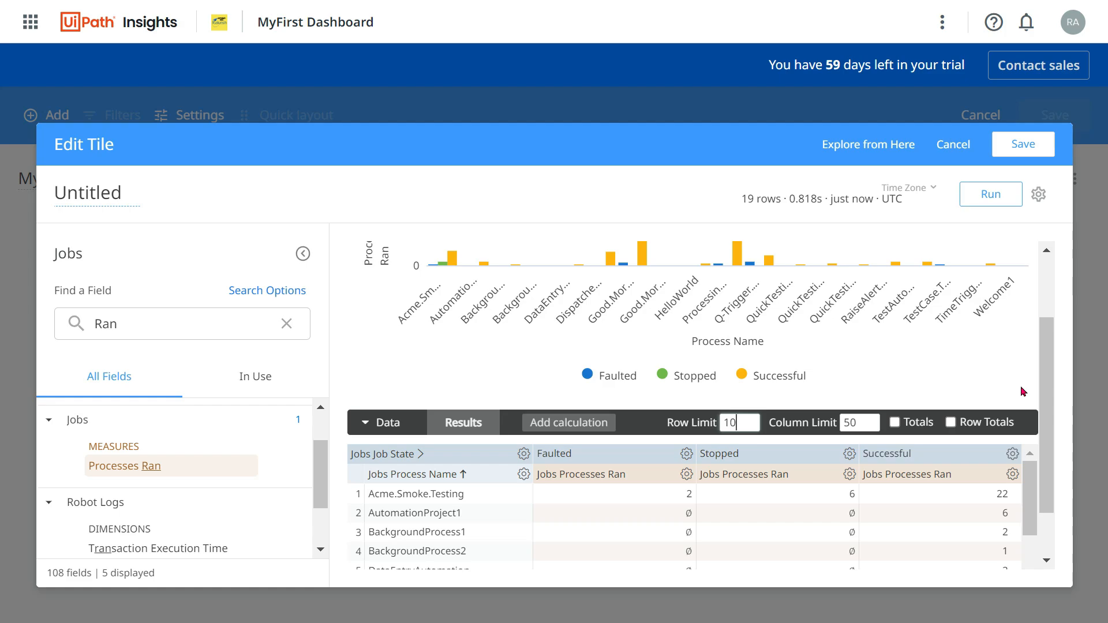
click(1003, 195)
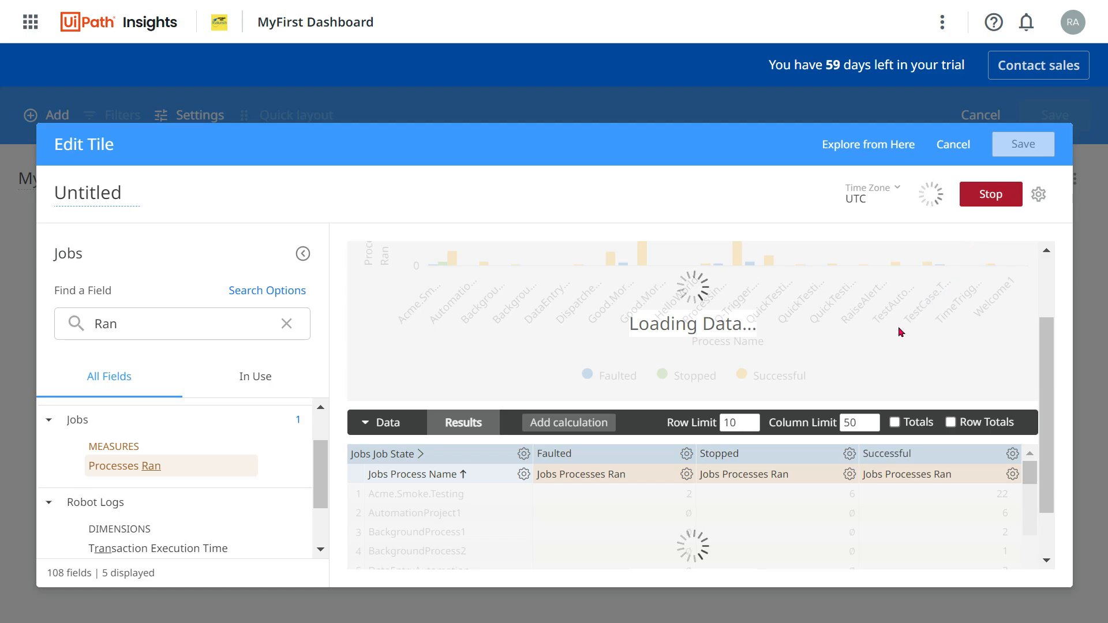
scroll(758, 323, up, 3)
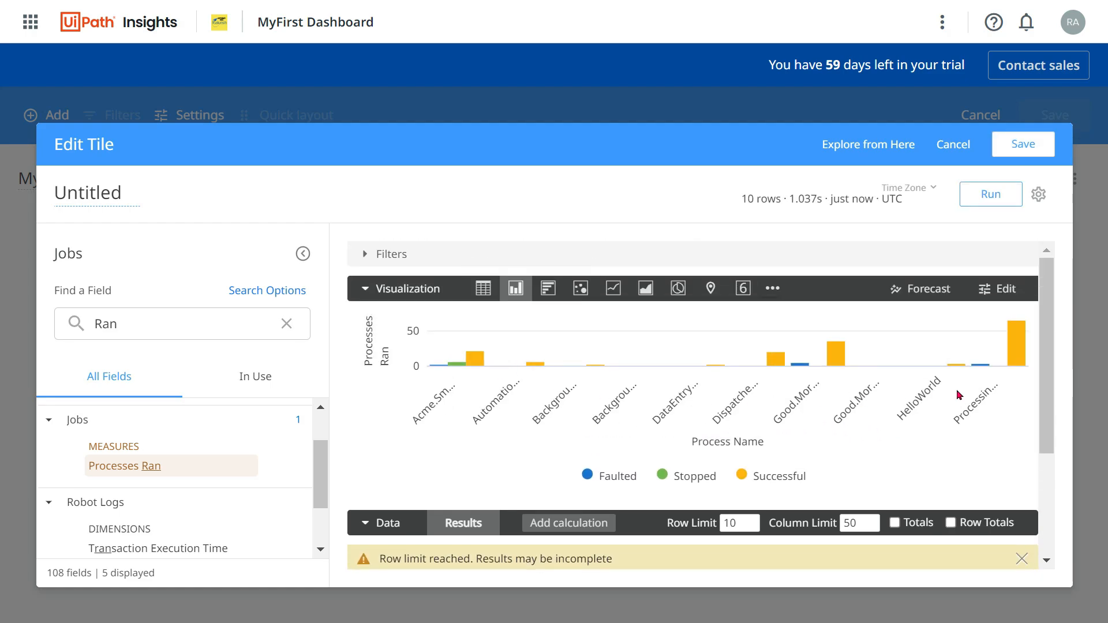
Reduce the row limit to 5, rerun the query and check the resulting table and chart.
scroll(739, 417, down, 5)
double_click(739, 357)
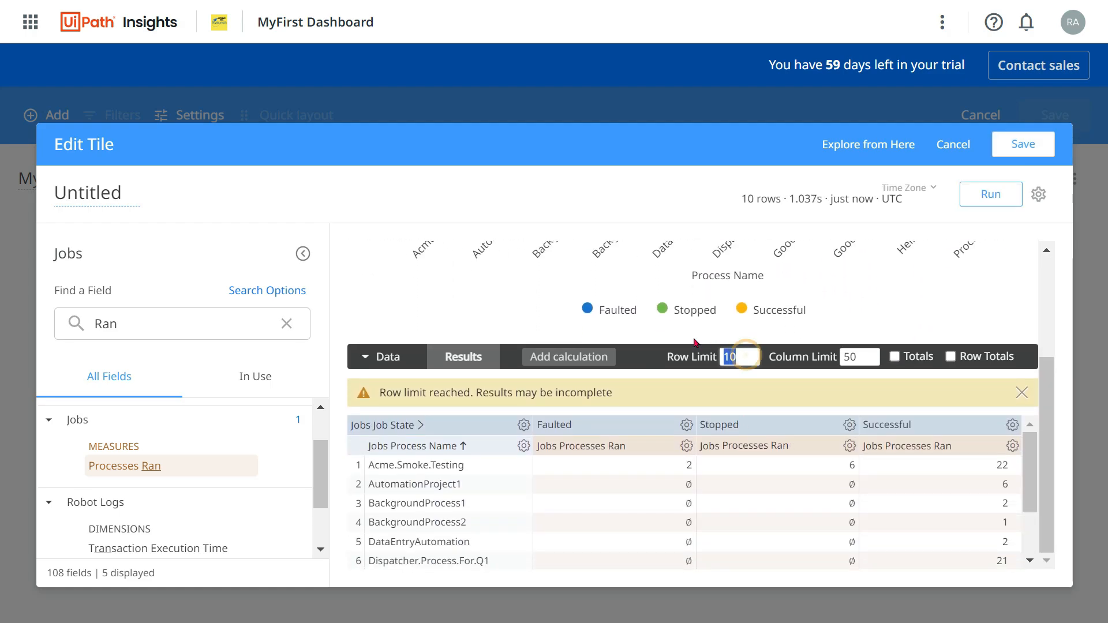
text(5)
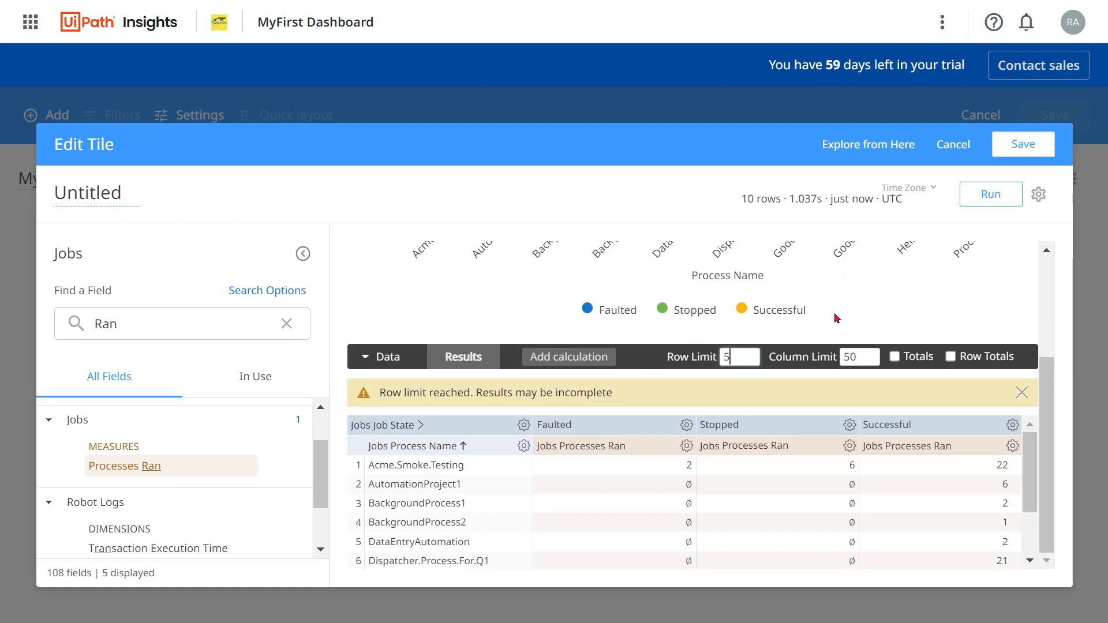
click(995, 197)
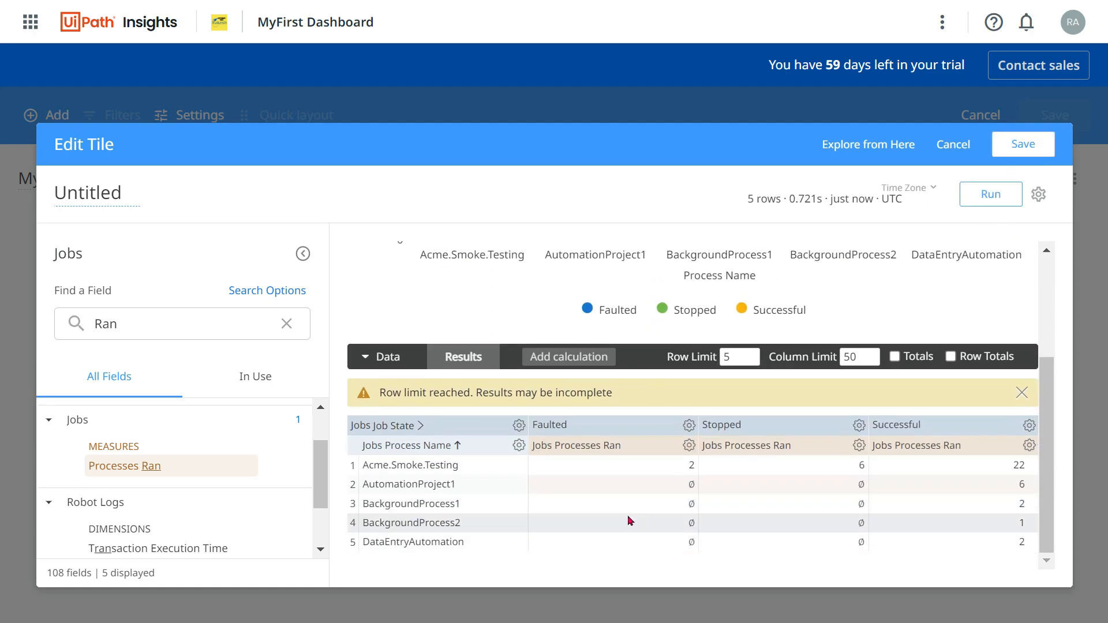
scroll(629, 521, up, 2)
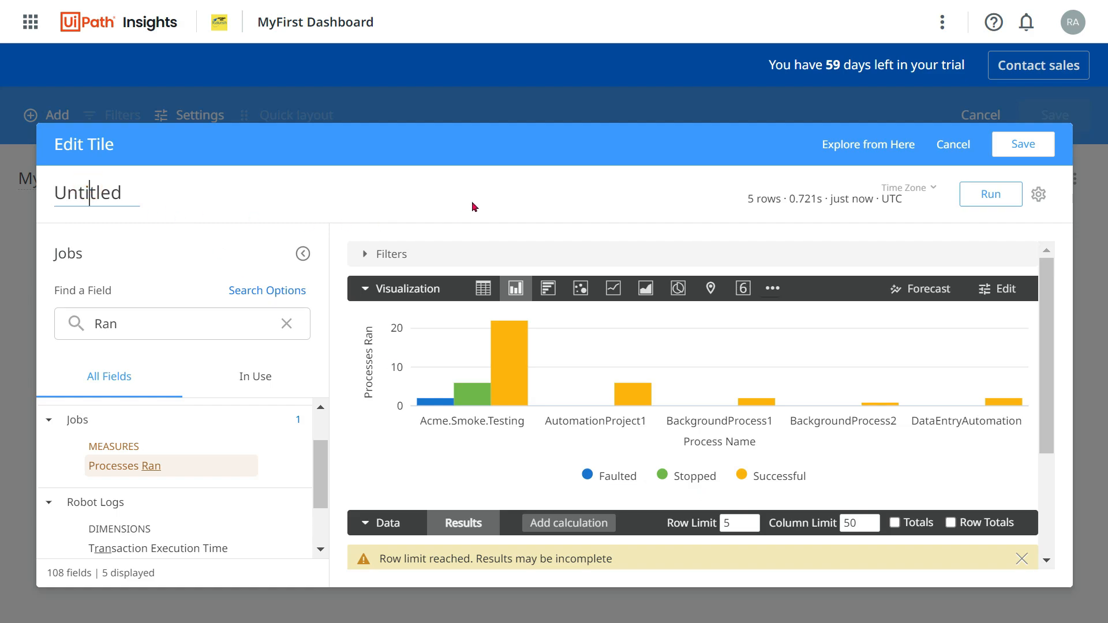
Title the tile "Top 5 Jobs Status Report".
key(ctrl+a)
text(Top)
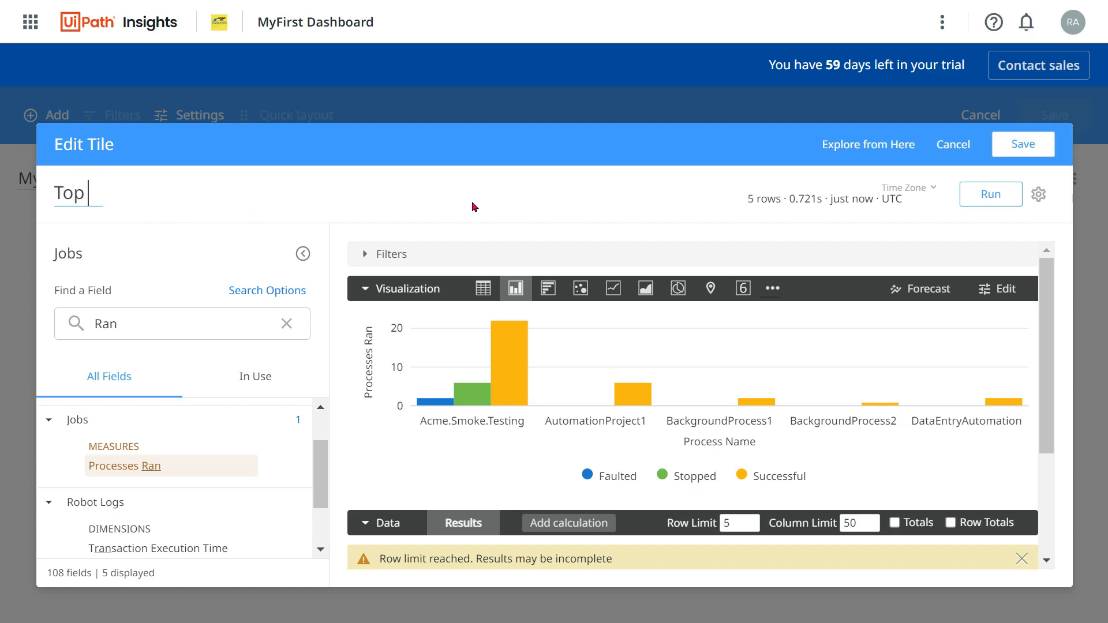
text( 5 Jobs Stu)
key(BackSpace)
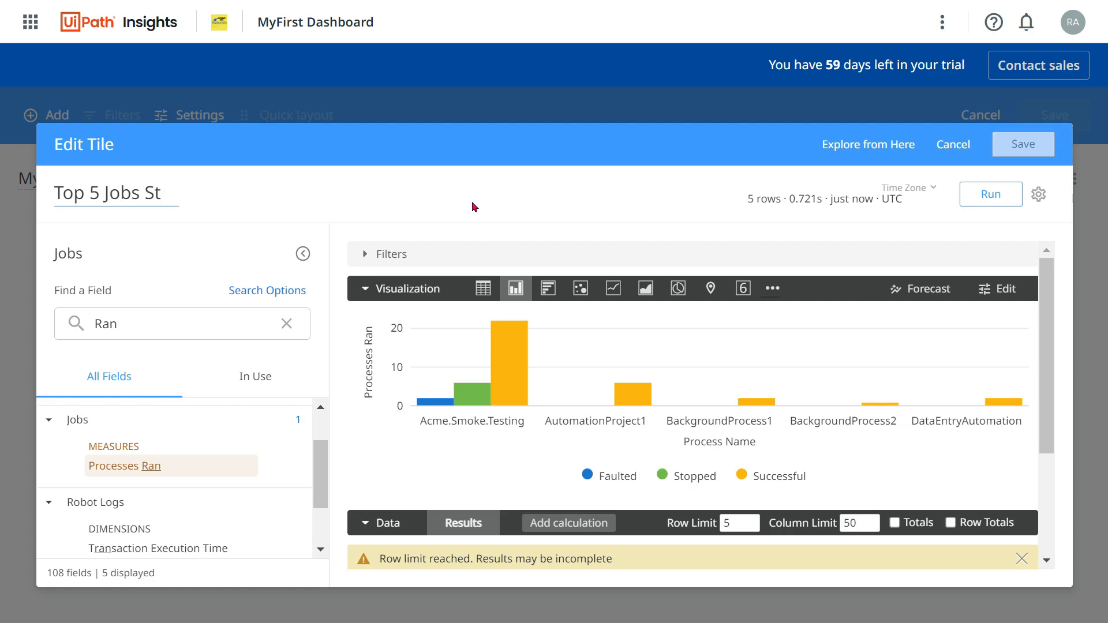
text(atus Report)
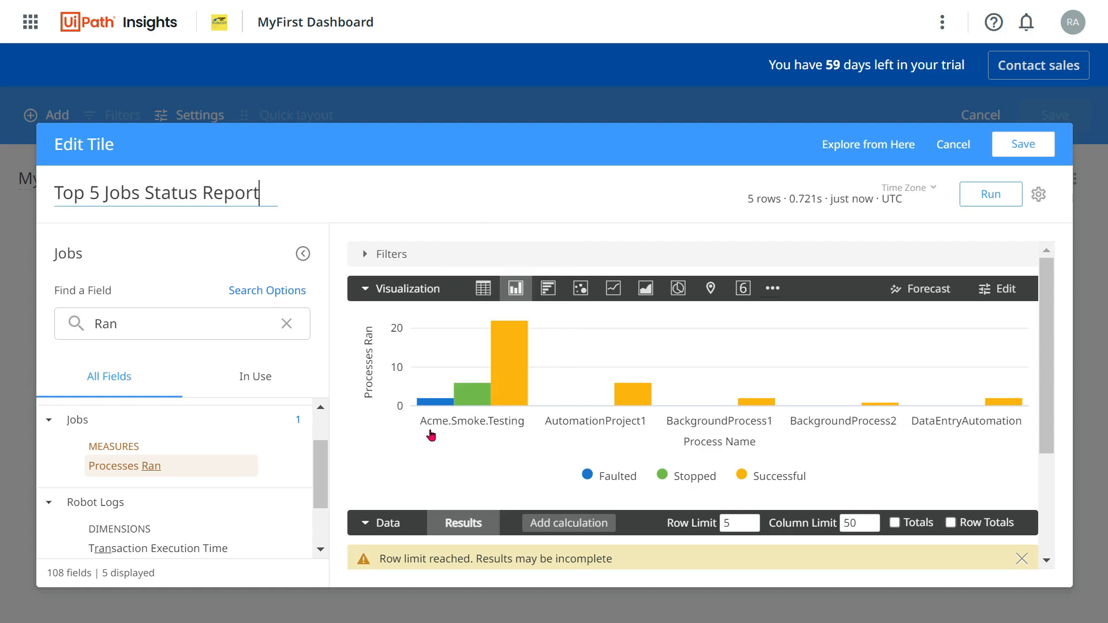
Inspect the chart's faulted, stopped and successful values for Acme.Smoke.Testing and the successful value for DataEntryAutomation.
scroll(466, 376, down, 2)
scroll(452, 324, up, 2)
mouse_move(440, 404)
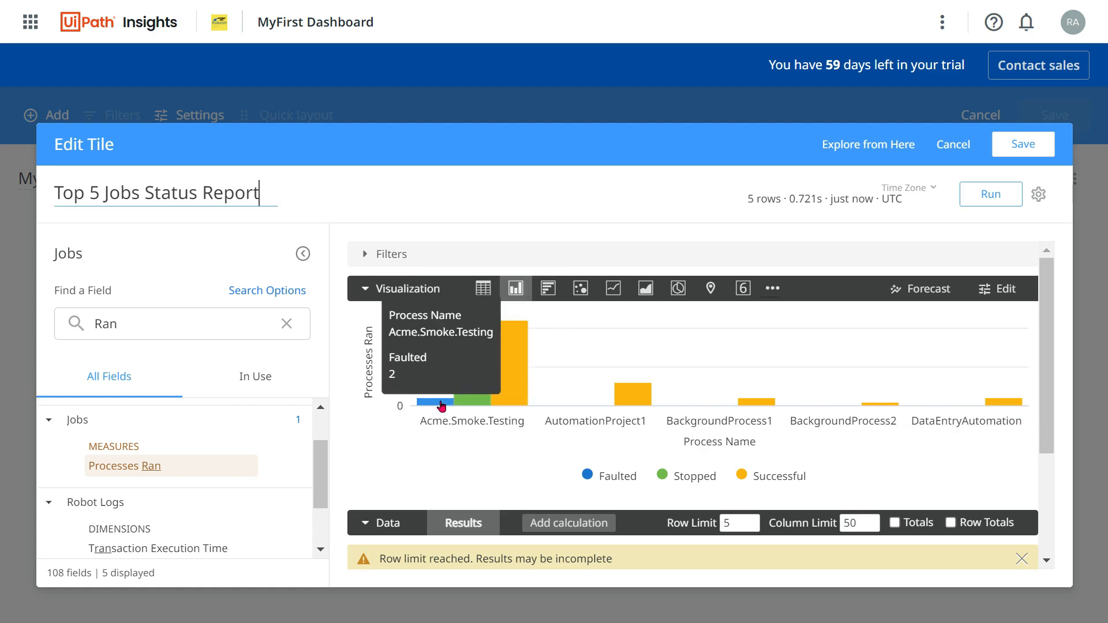
mouse_move(474, 402)
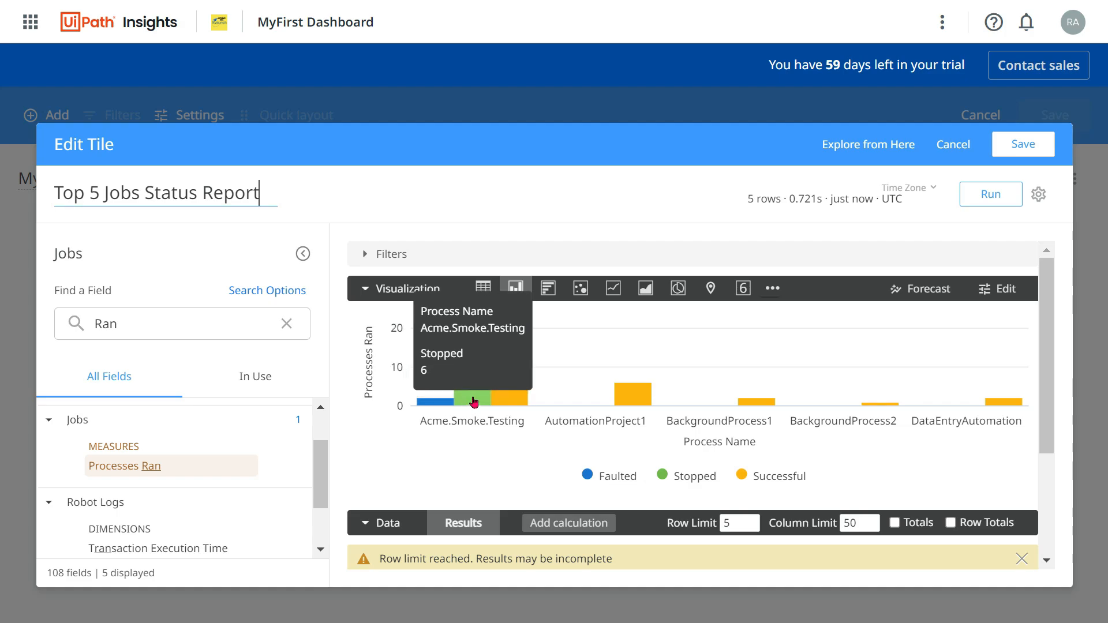
mouse_move(526, 383)
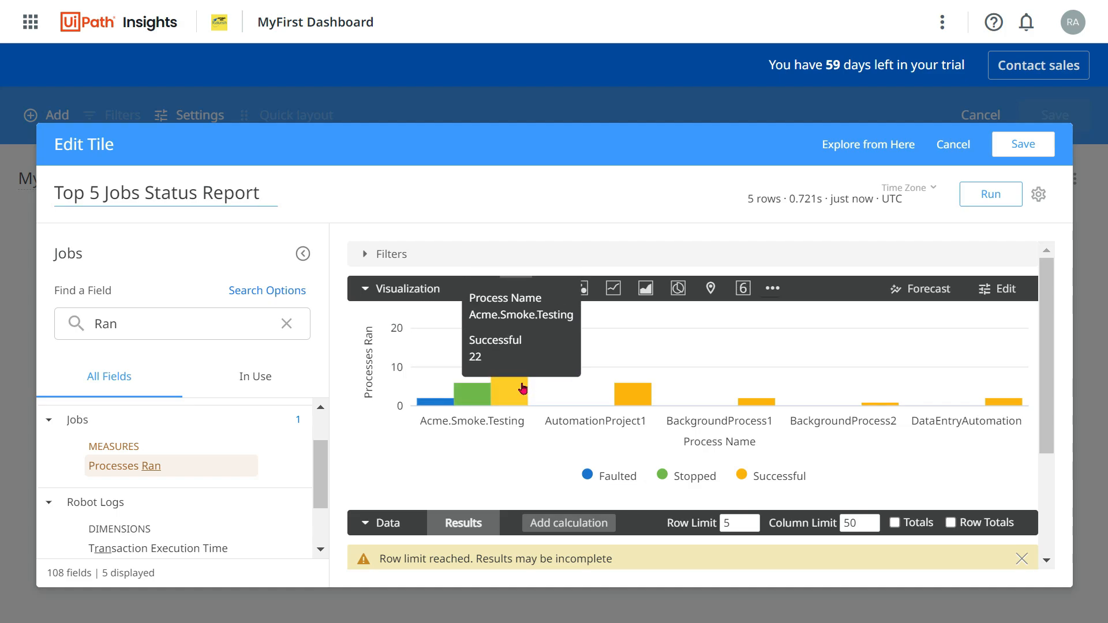
mouse_move(1007, 410)
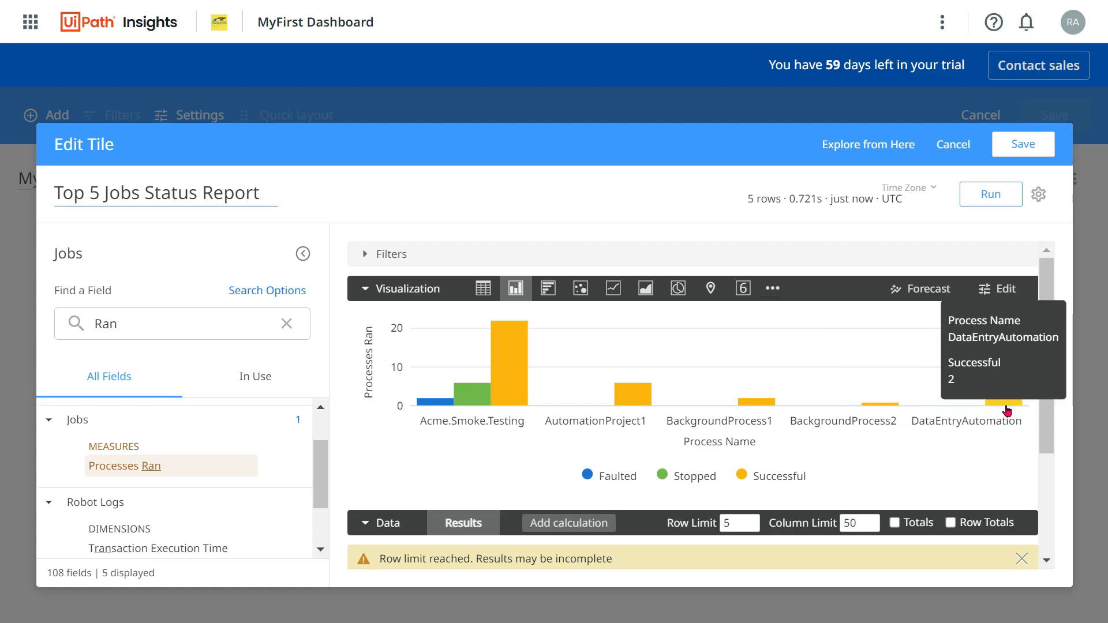
Raise the row limit of the Top 5 Jobs Status Report to 10, rerun the query and review the results.
double_click(732, 522)
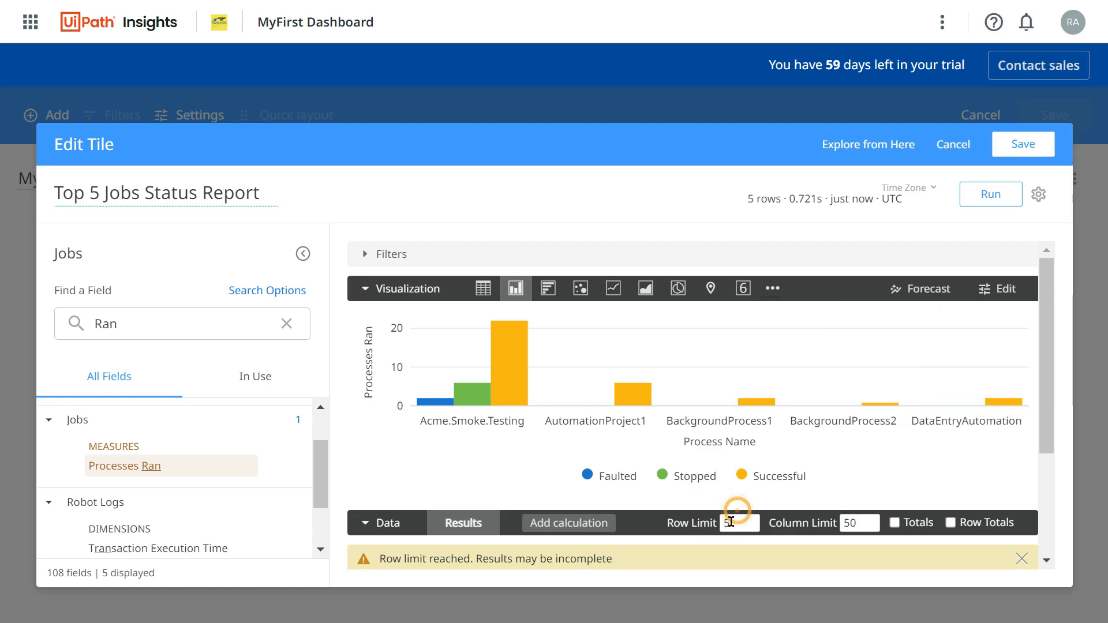
text(10)
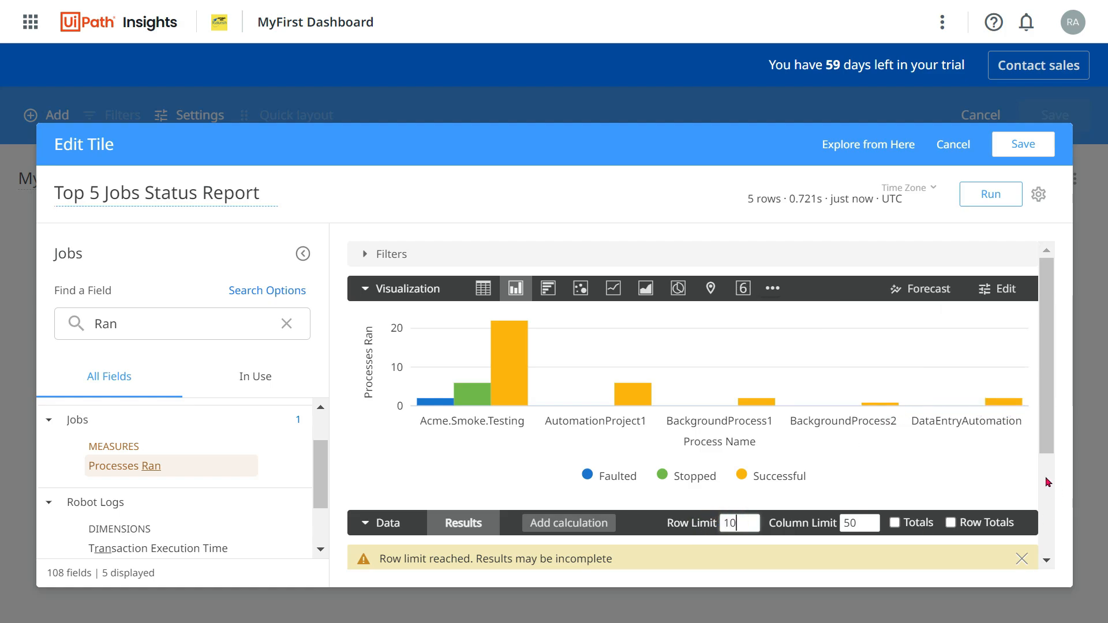
click(990, 194)
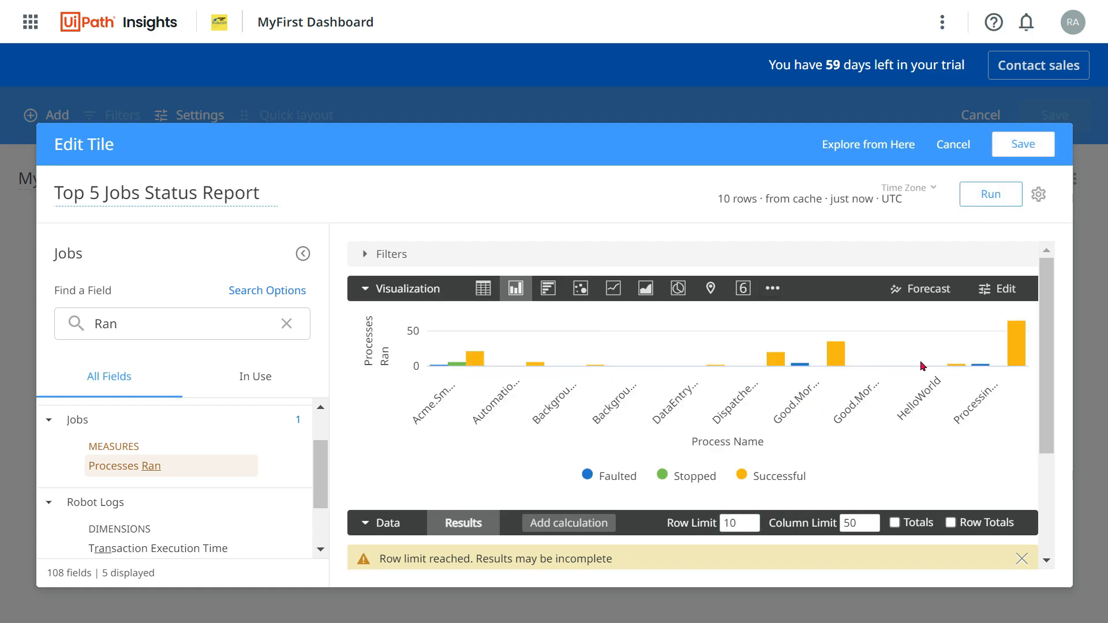
scroll(1049, 372, down, 3)
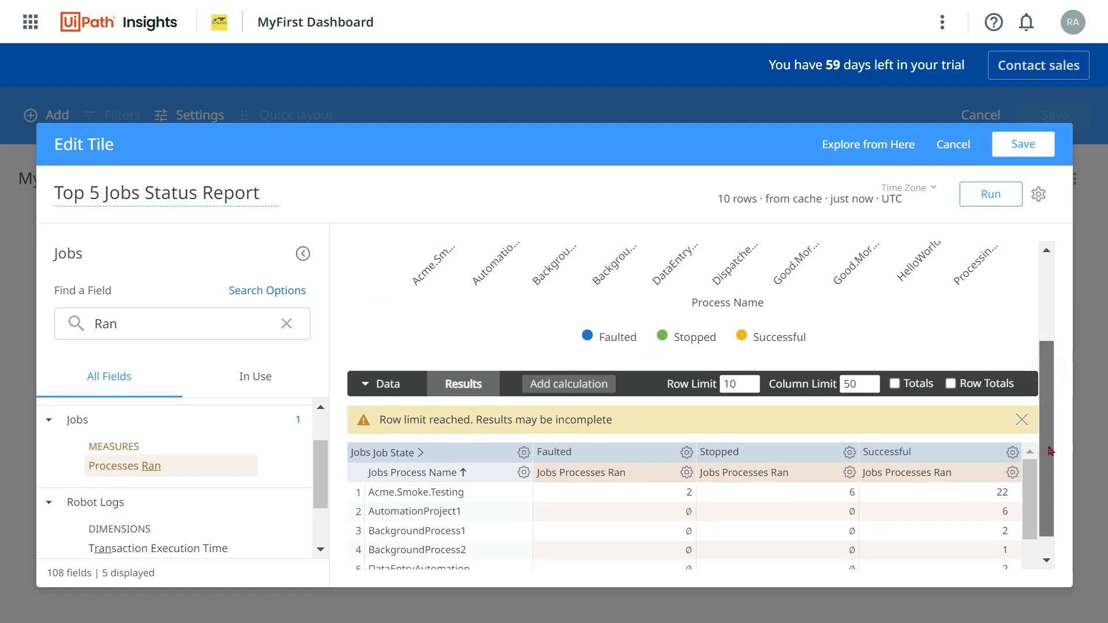
scroll(1050, 358, up, 3)
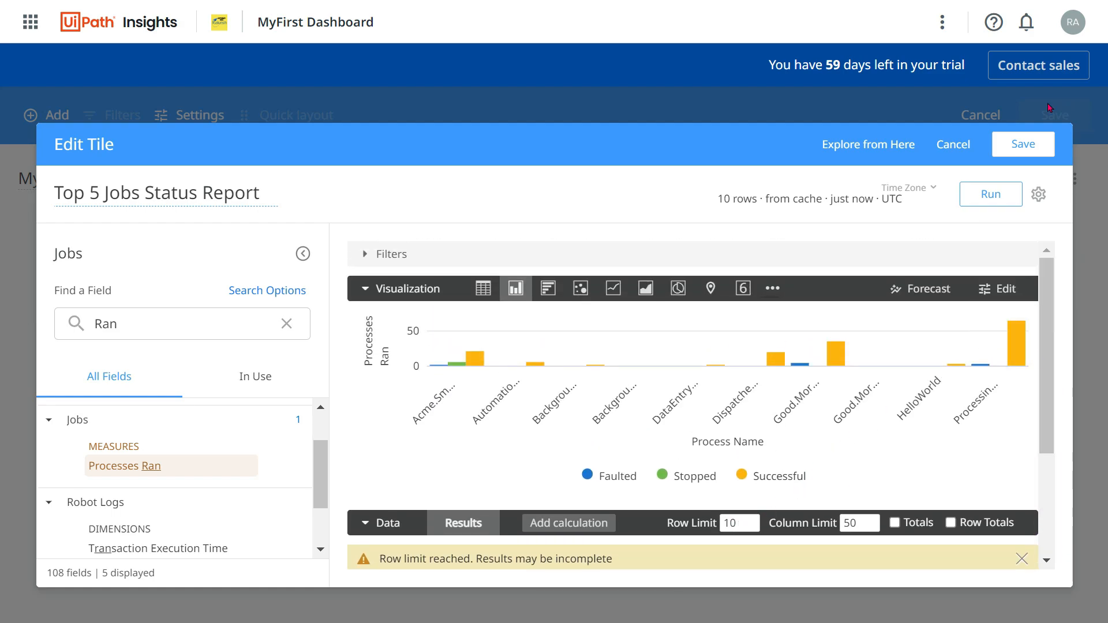
Save the tile and widen it on the dashboard to span the full layout width.
click(1031, 153)
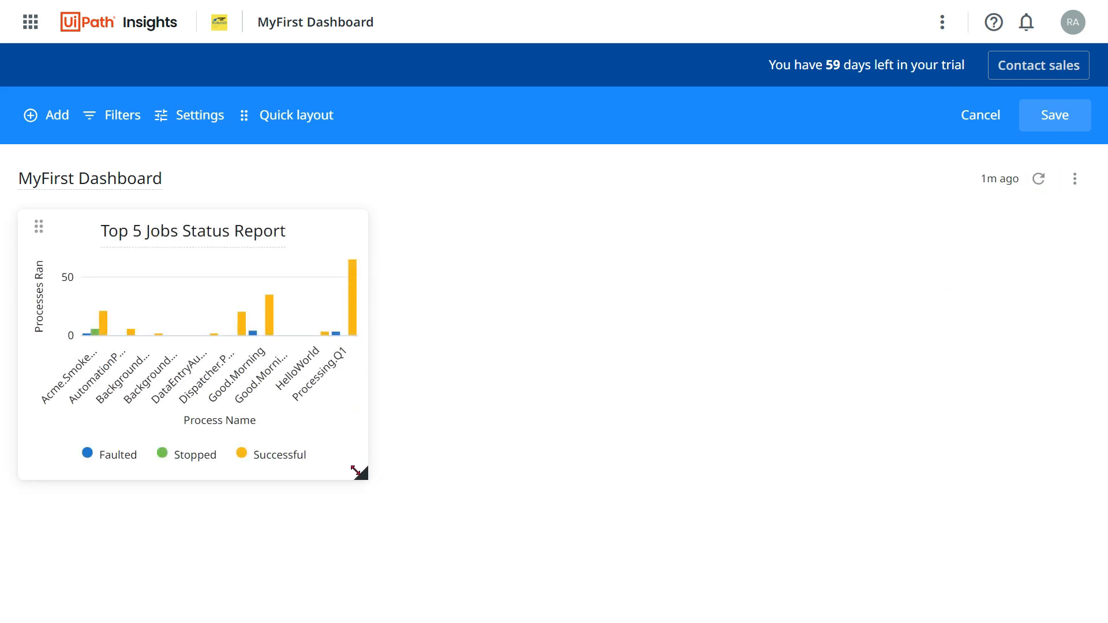
click(367, 478)
drag(363, 473, 1082, 434)
click(832, 511)
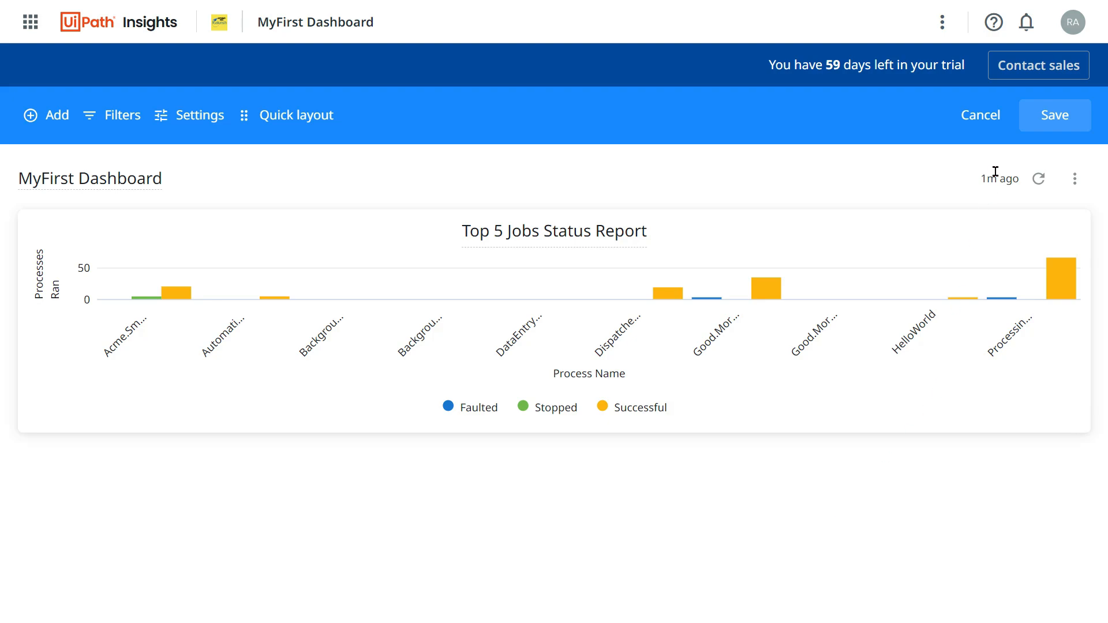
click(1072, 186)
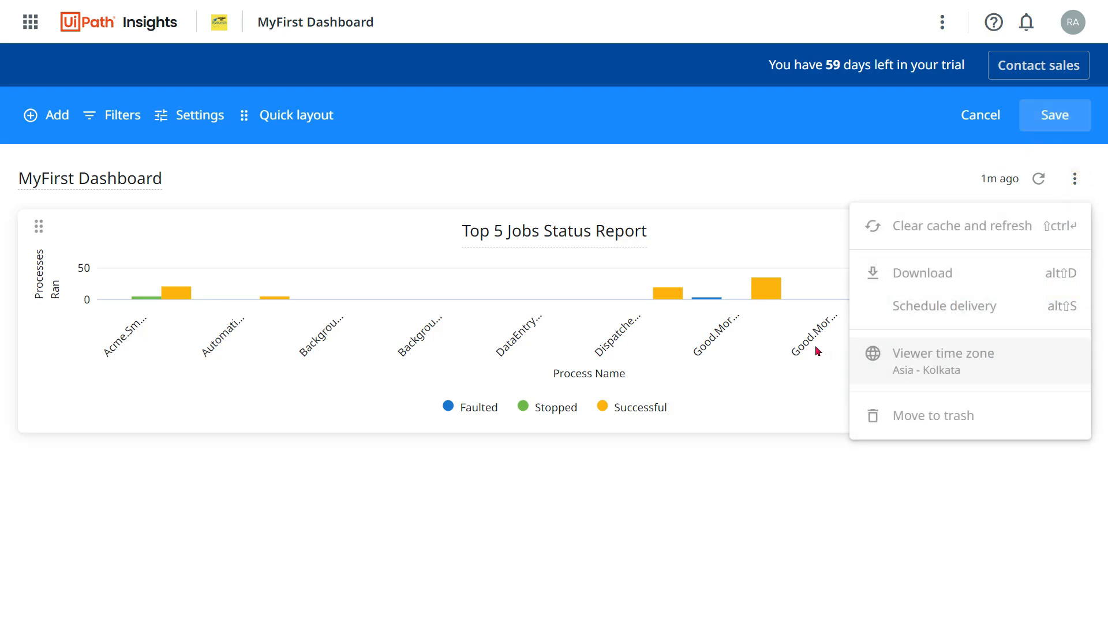
click(794, 500)
click(916, 370)
Reopen the Top 5 Jobs Status Report tile for editing, set its row limit to 5 and rerun the query.
click(1067, 230)
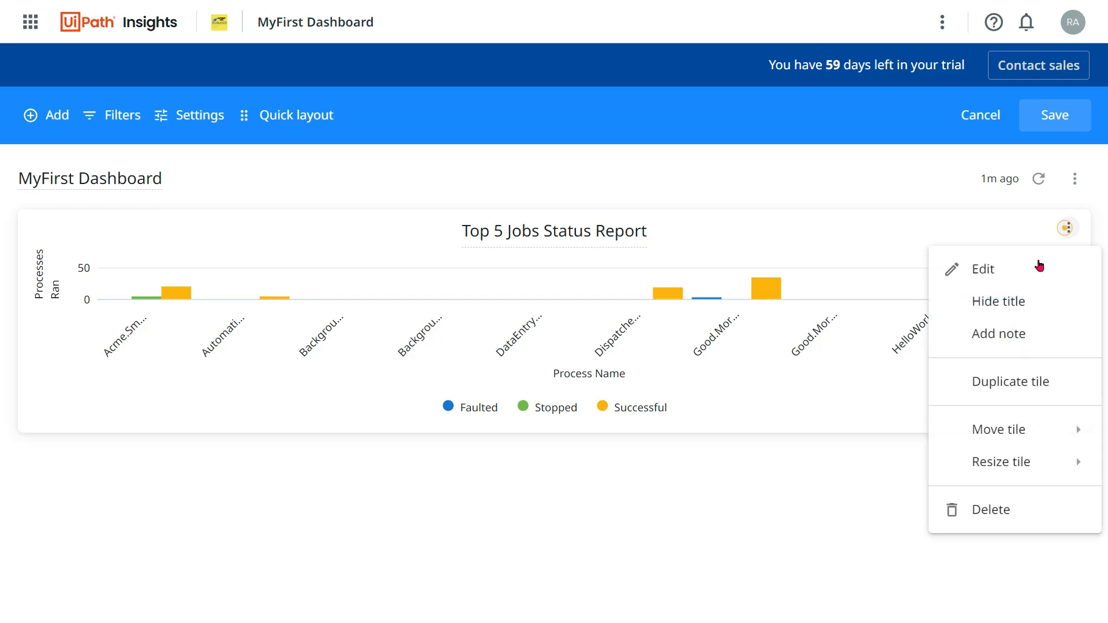
click(988, 268)
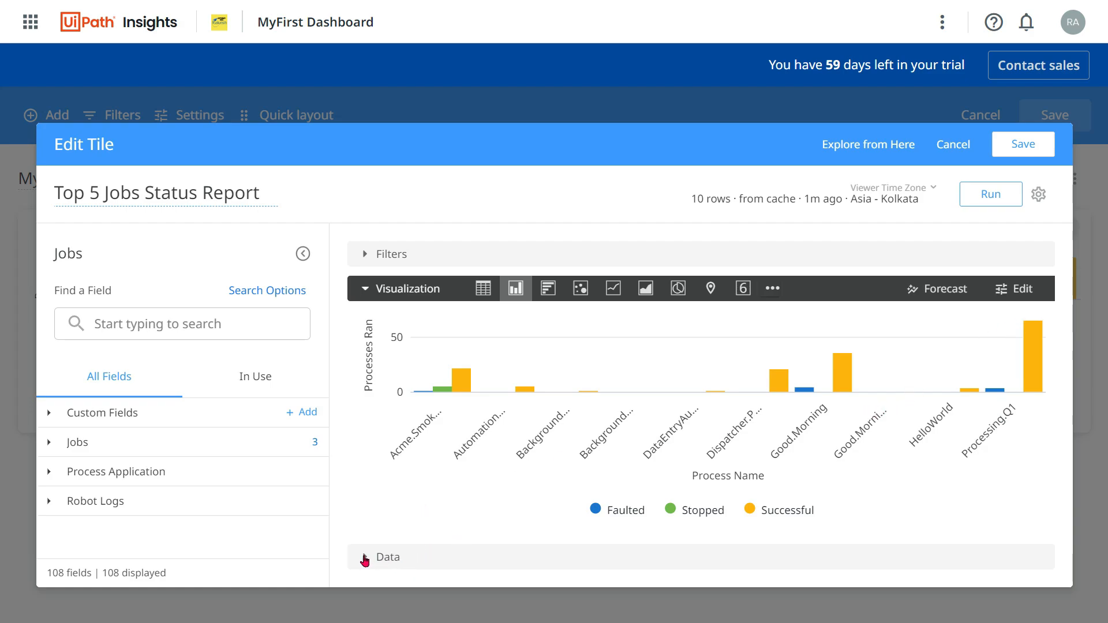
click(364, 559)
scroll(543, 461, down, 3)
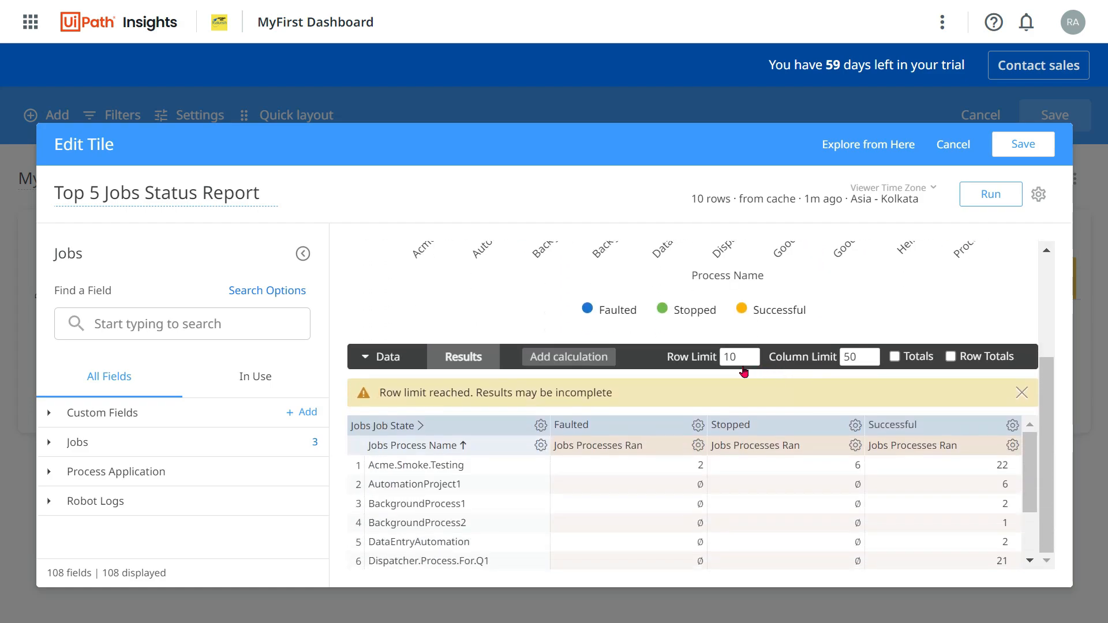
double_click(728, 356)
text(5)
click(1008, 203)
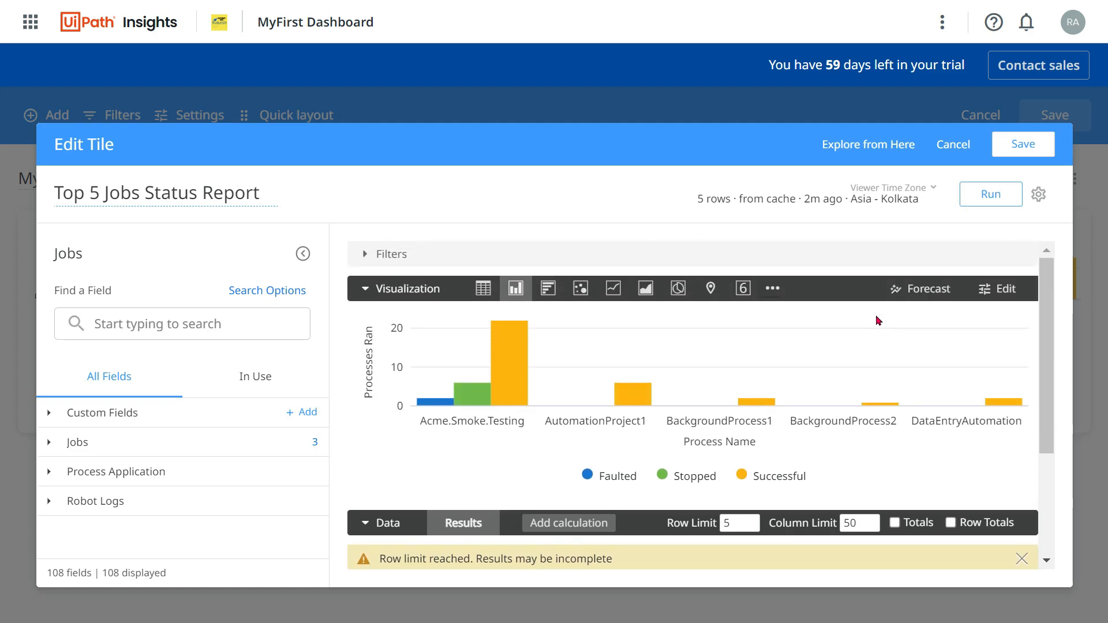
Try to save the tile to the existing MyFirst Dashboard in My folder, and close the dialog.
click(1039, 200)
mouse_move(923, 249)
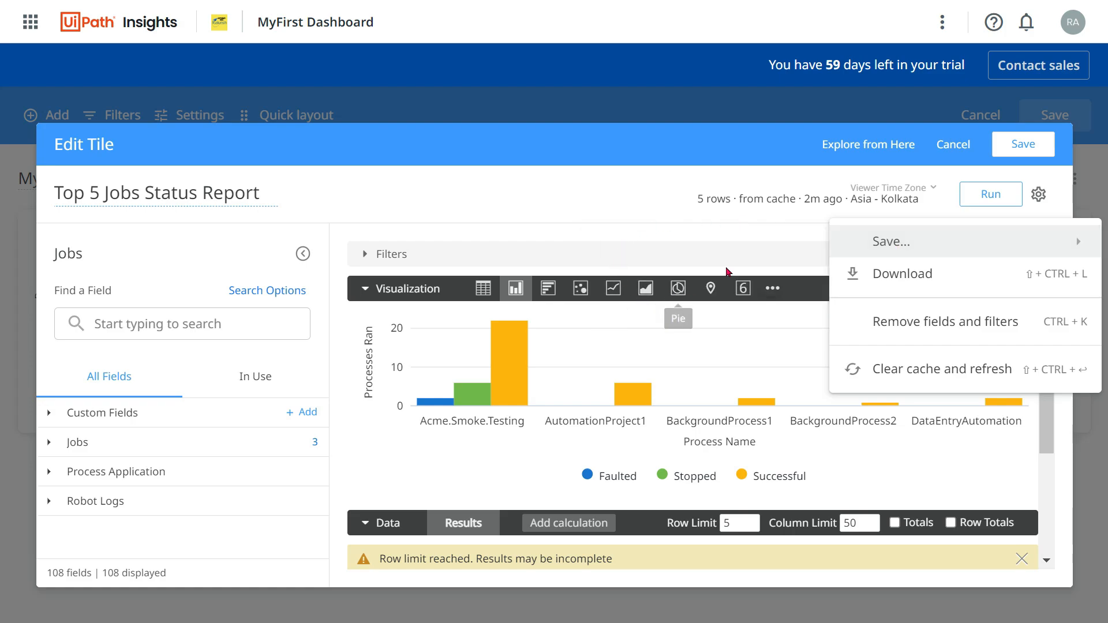
click(666, 283)
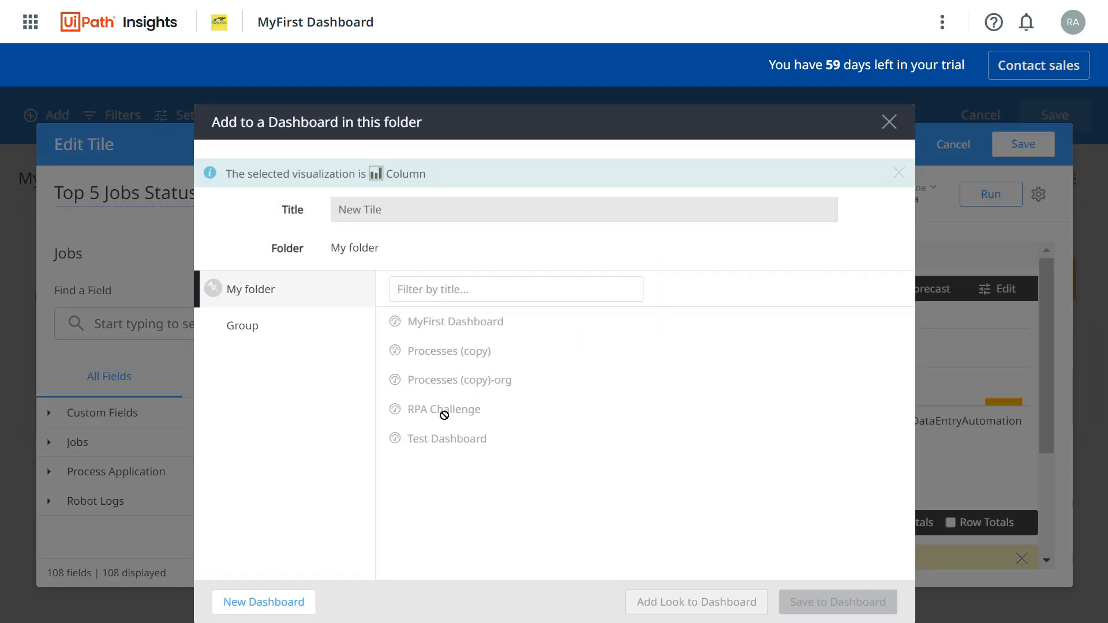
click(450, 323)
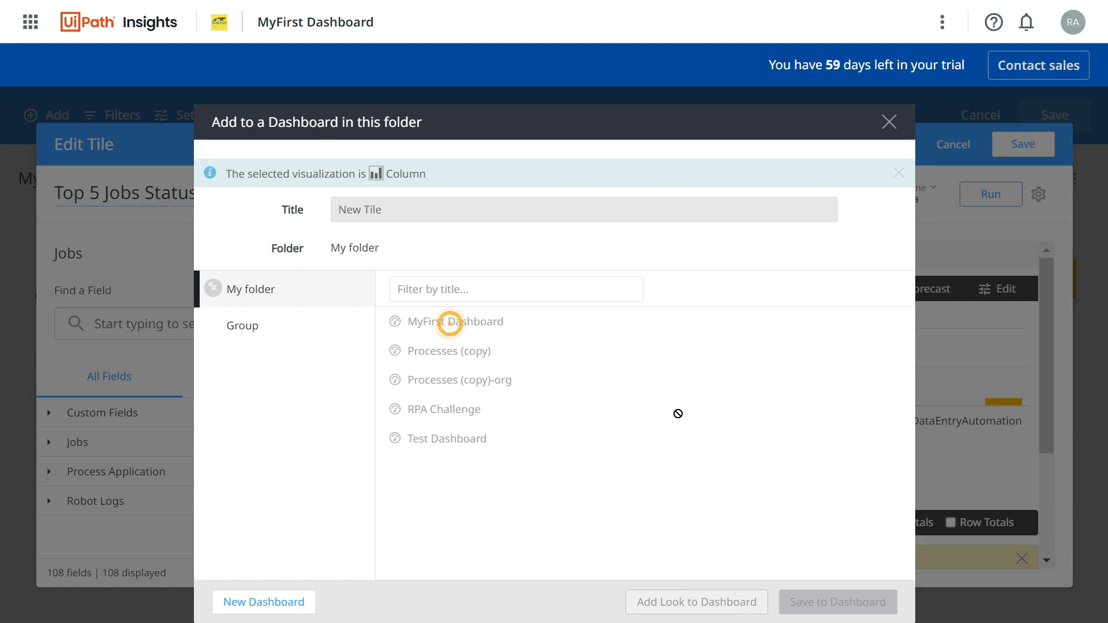
click(389, 205)
click(888, 122)
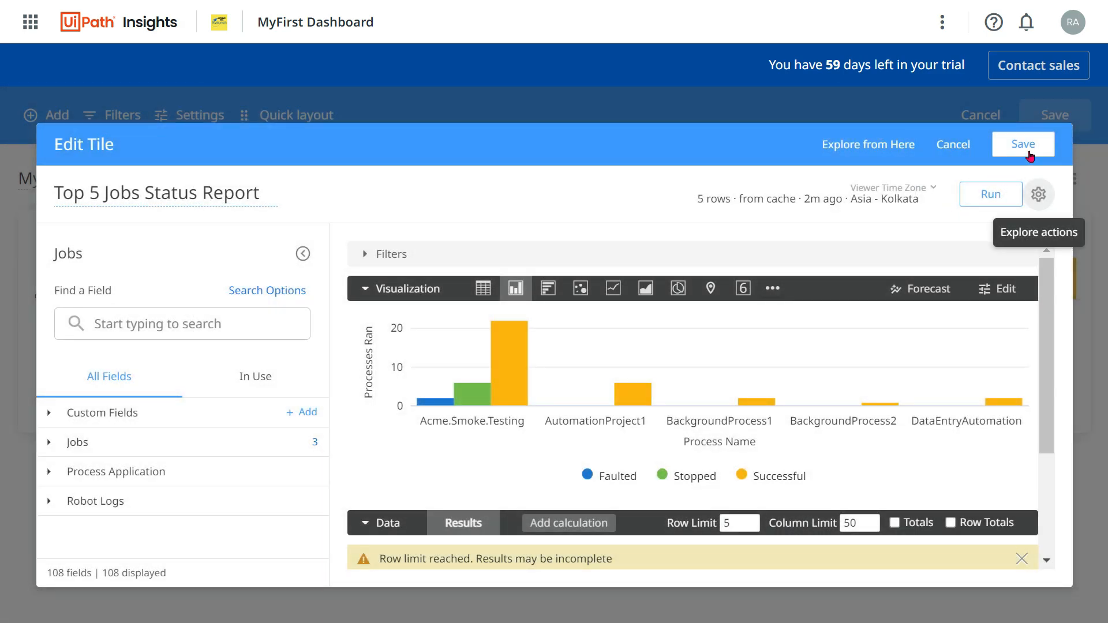
Look at the tile's alternative save options, and save the edited tile to the current dashboard.
click(1039, 195)
mouse_move(918, 250)
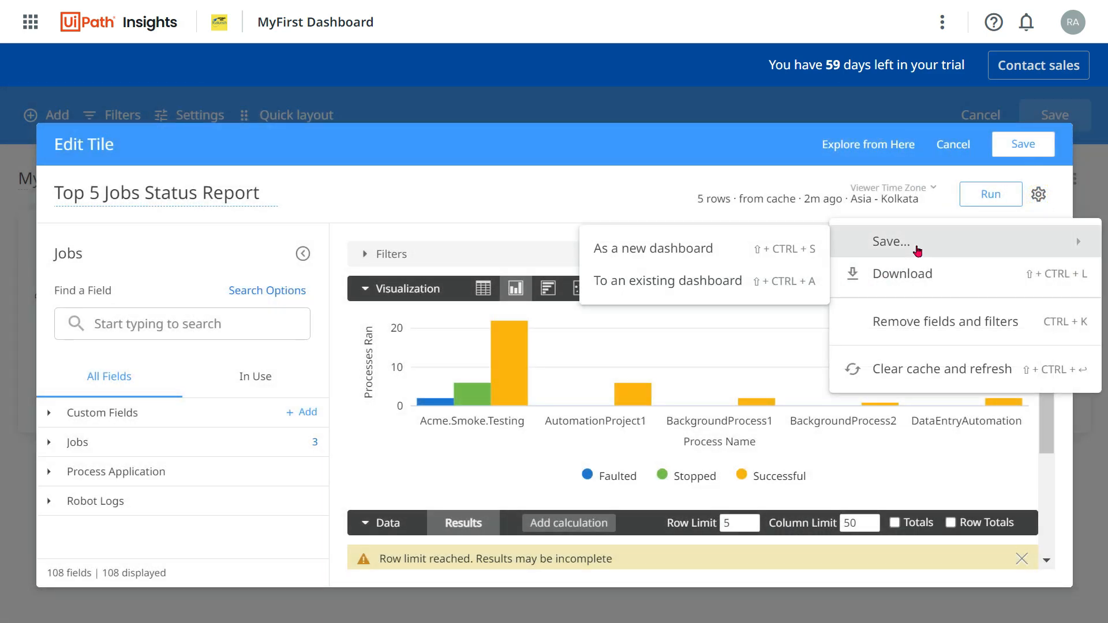
click(647, 203)
click(1023, 145)
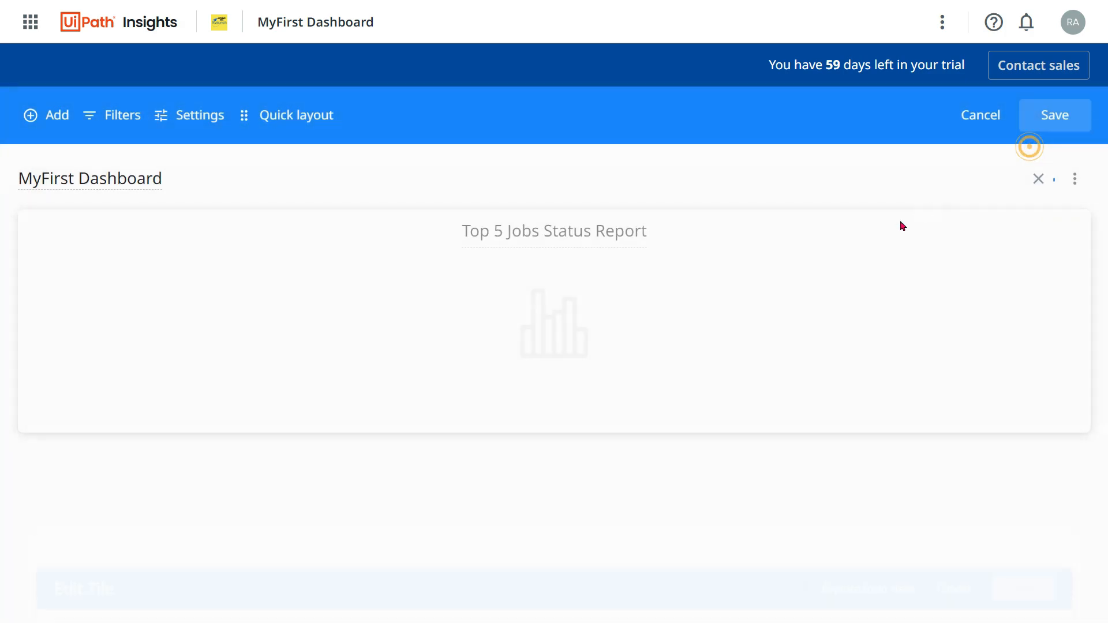